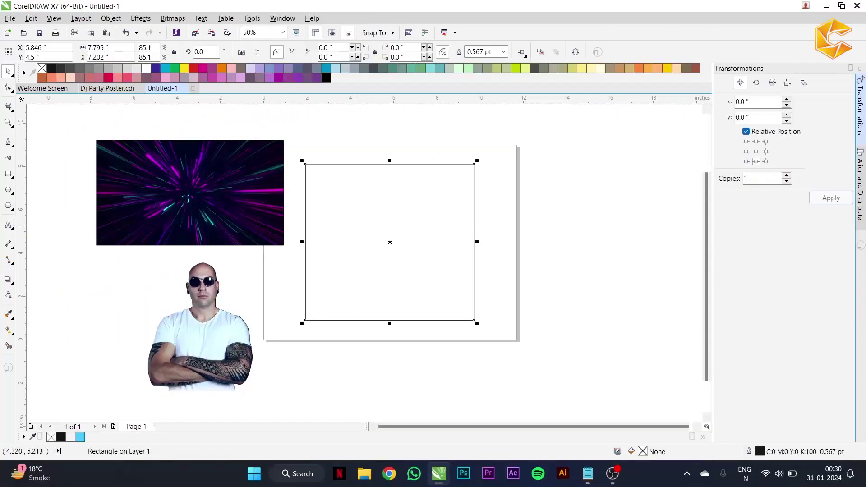
# Fill the rectangle black and PowerClip the neon light-burst image inside it for editing.
pyautogui.click(51, 68)
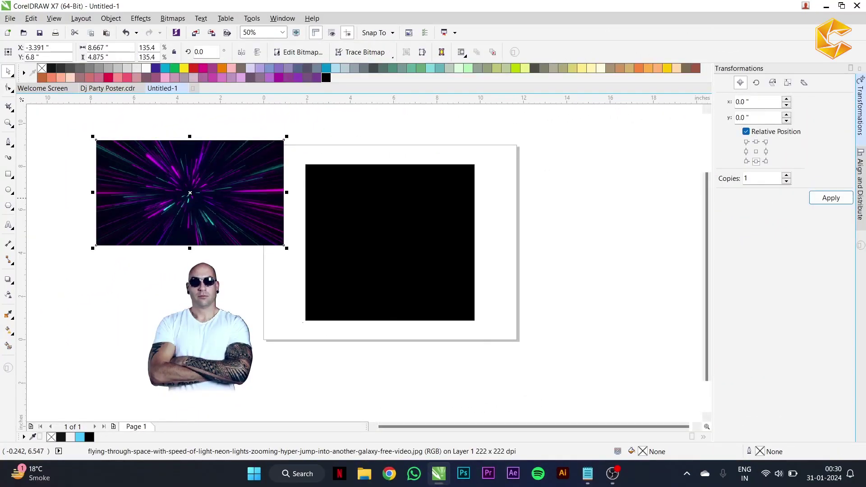
pyautogui.moveTo(190, 193); pyautogui.dragTo(389, 242)
pyautogui.click(390, 334)
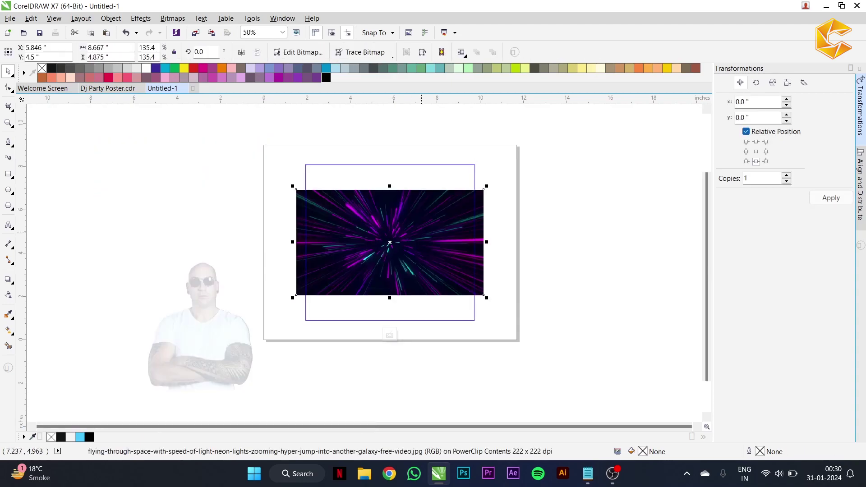
pyautogui.click(8, 295)
pyautogui.scroll(1, 445, 241)
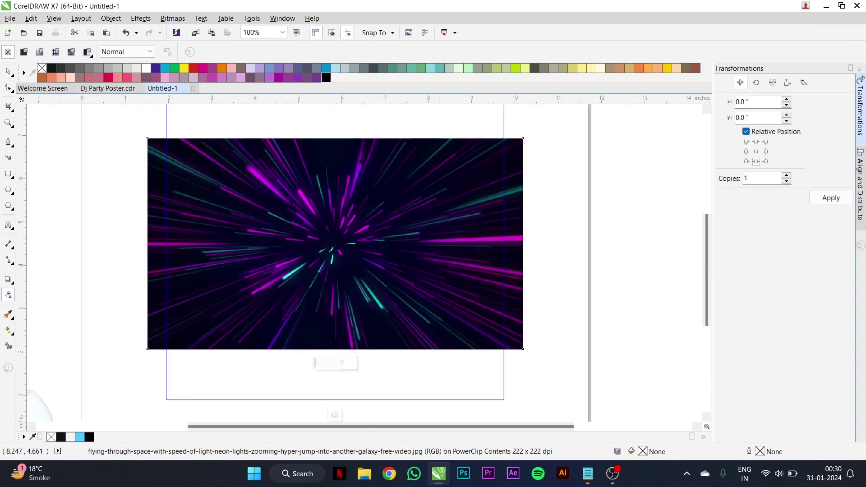
# Fade the neon image's right and top edges, converting each to a 500 dpi bitmap.
pyautogui.moveTo(495, 236); pyautogui.dragTo(497, 237)
pyautogui.press('space')
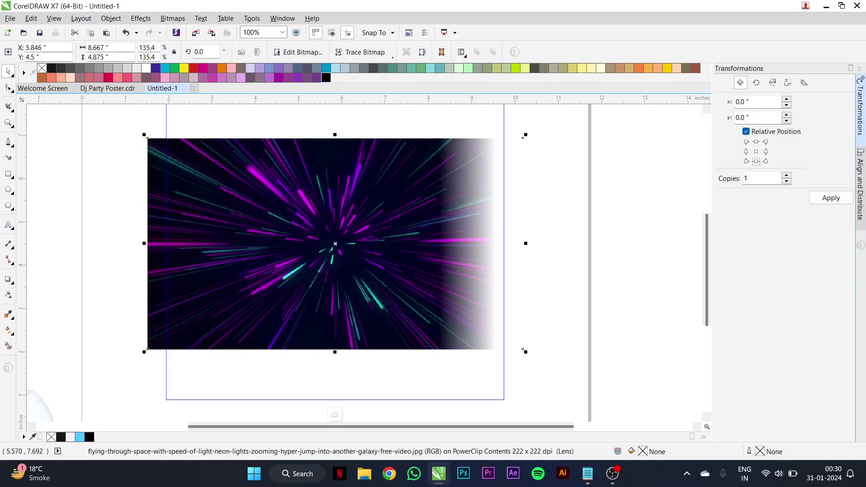
pyautogui.click(173, 18)
pyautogui.click(217, 29)
pyautogui.click(397, 294)
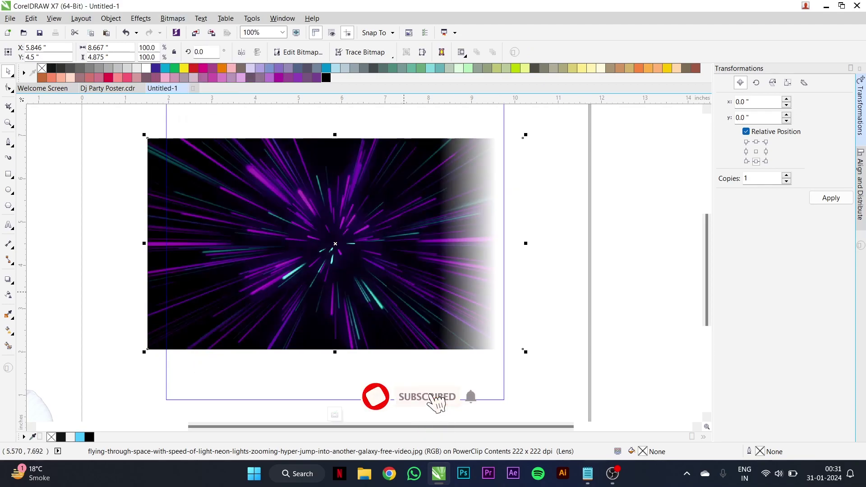
pyautogui.press('space')
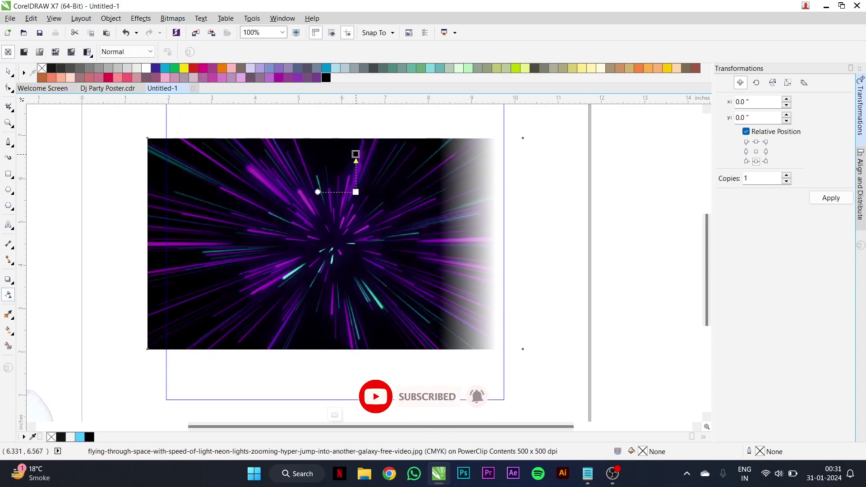
pyautogui.moveTo(356, 192); pyautogui.dragTo(356, 149)
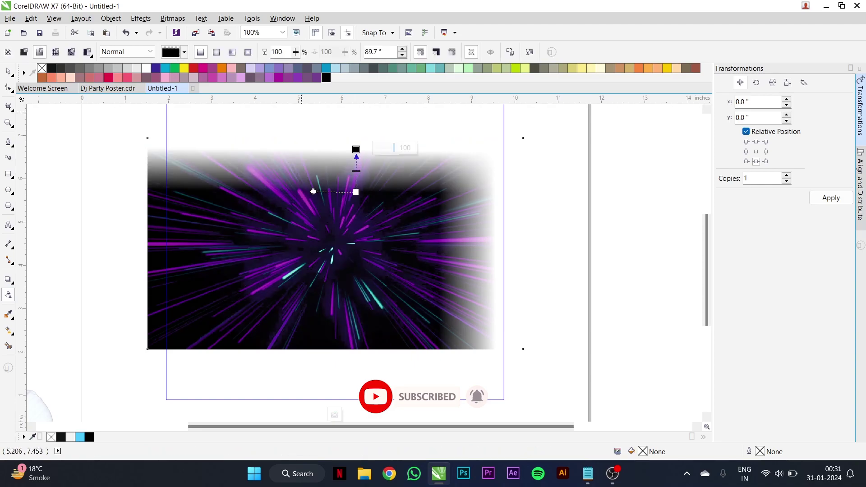
pyautogui.click(173, 18)
pyautogui.click(194, 30)
pyautogui.click(397, 294)
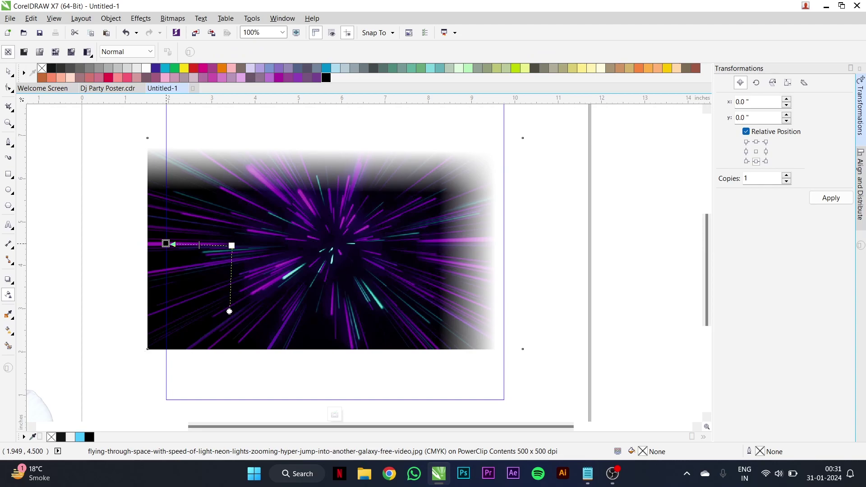
# Fade the image's left edge, redoing it once, convert to bitmap, then fade the bottom edge.
pyautogui.moveTo(166, 244); pyautogui.dragTo(165, 247)
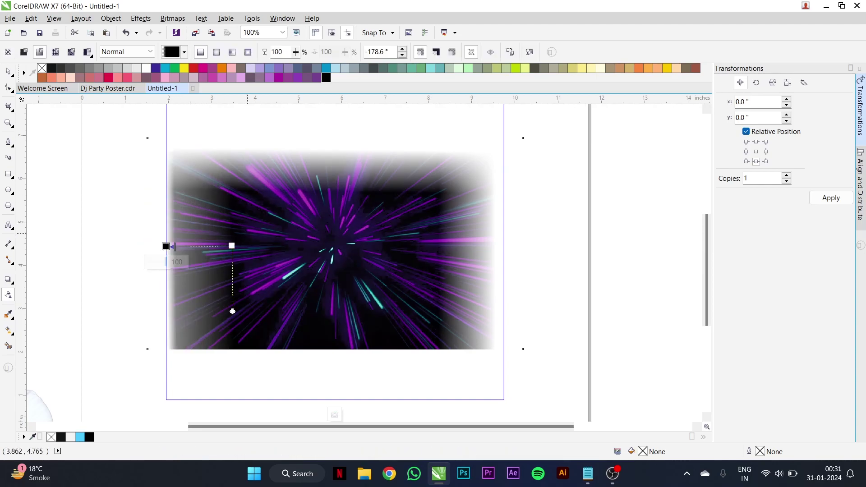
pyautogui.hotkey('ctrl', 'z')
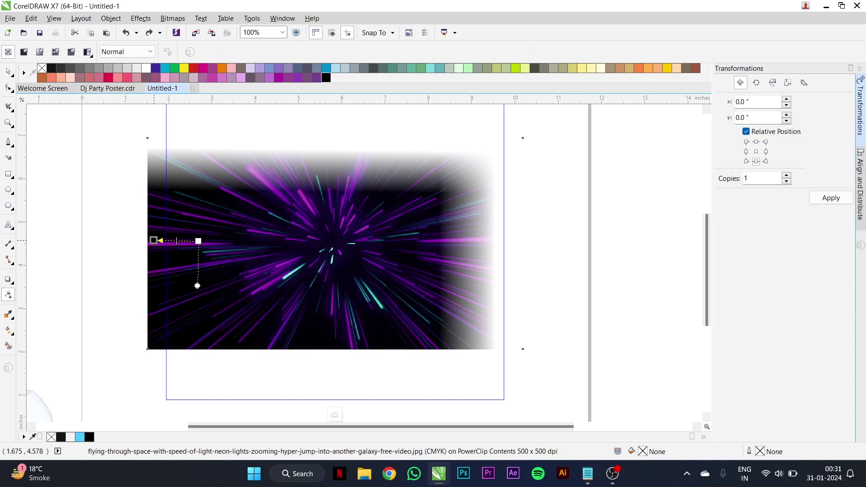
pyautogui.moveTo(153, 240); pyautogui.dragTo(213, 240)
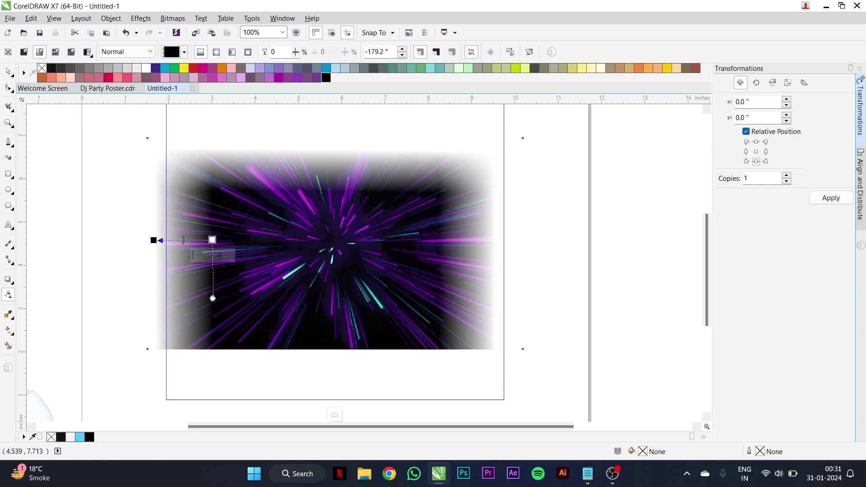
pyautogui.click(173, 18)
pyautogui.click(199, 31)
pyautogui.click(397, 295)
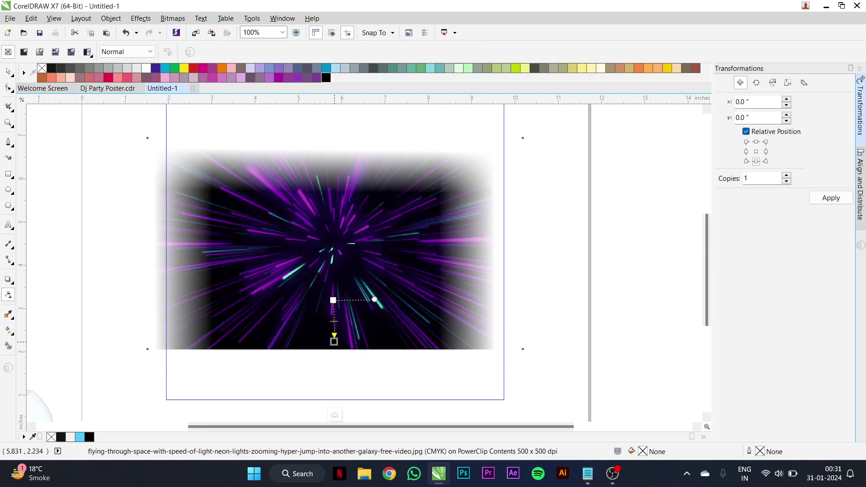
pyautogui.moveTo(332, 300); pyautogui.dragTo(334, 341)
pyautogui.press('space')
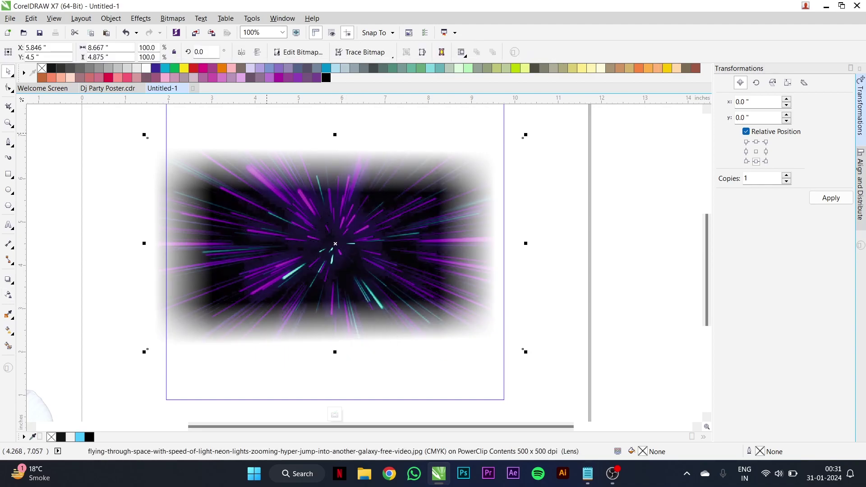
# Convert the four-edge fade to a bitmap and enlarge it to about 112% inside the frame.
pyautogui.click(174, 18)
pyautogui.click(198, 31)
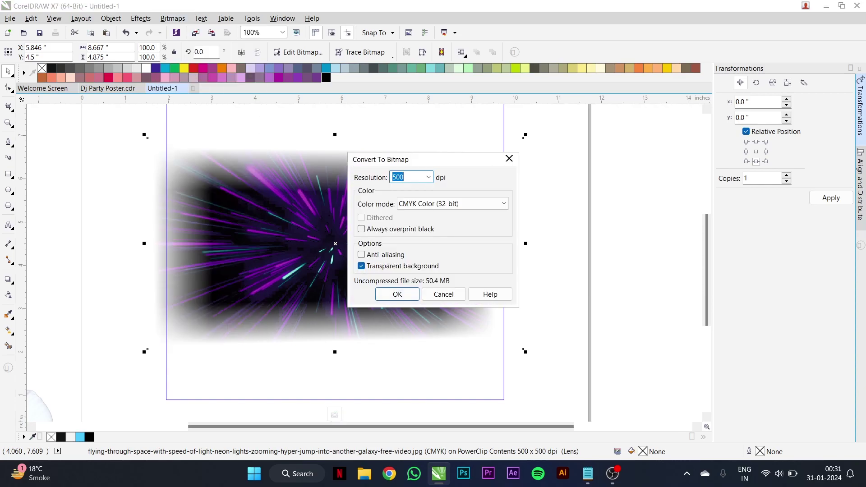
pyautogui.click(397, 294)
pyautogui.scroll(-2, 467, 301)
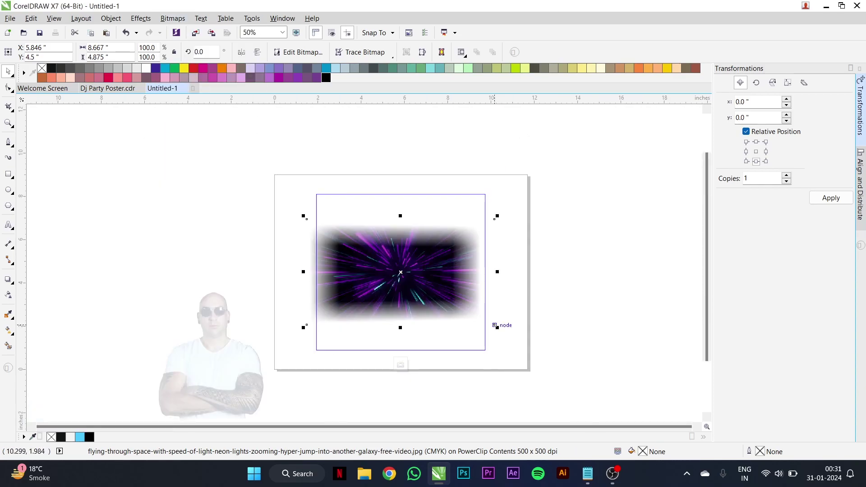
pyautogui.moveTo(497, 327); pyautogui.dragTo(509, 317)
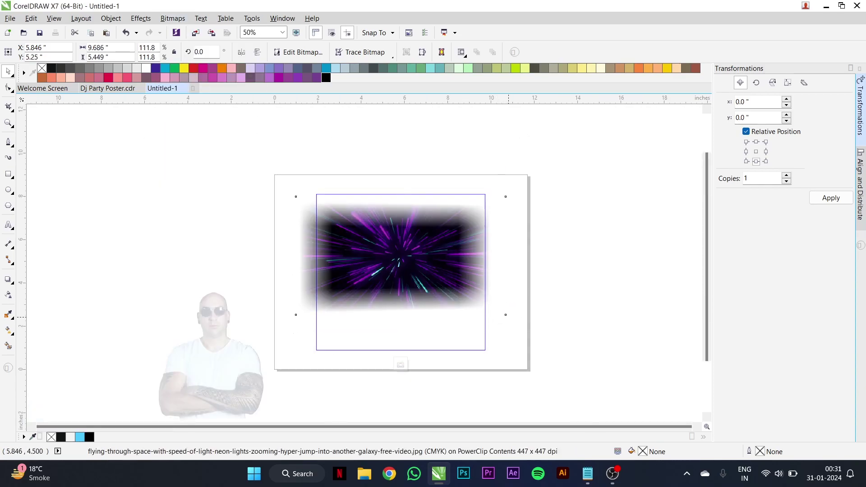
pyautogui.click(456, 265)
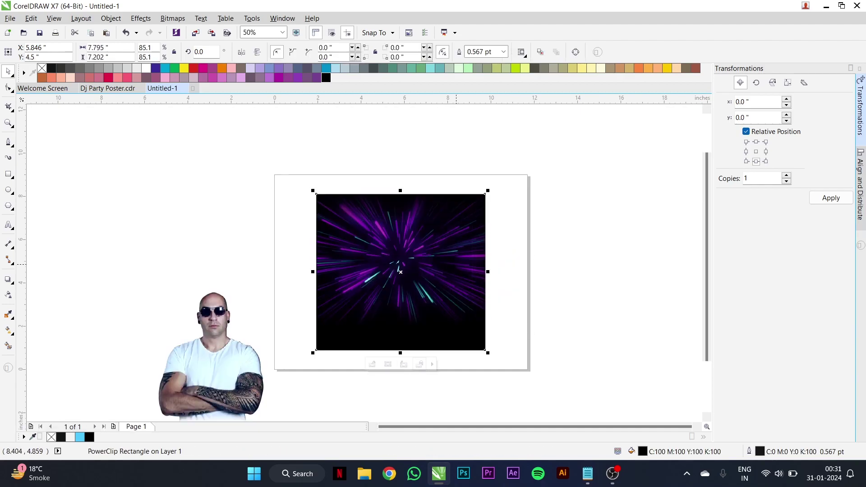
pyautogui.scroll(2, 443, 256)
pyautogui.click(348, 148)
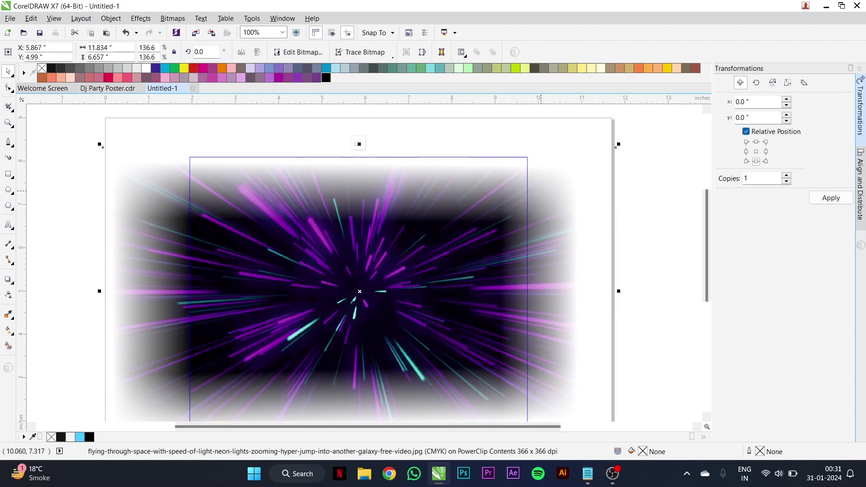
# Move the DJ photo onto the neon PowerClip frame.
pyautogui.click(358, 144)
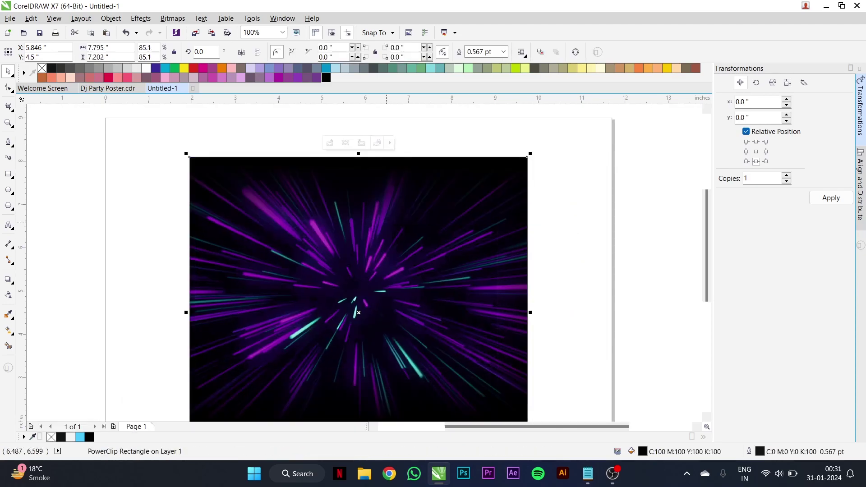
pyautogui.scroll(-2, 338, 222)
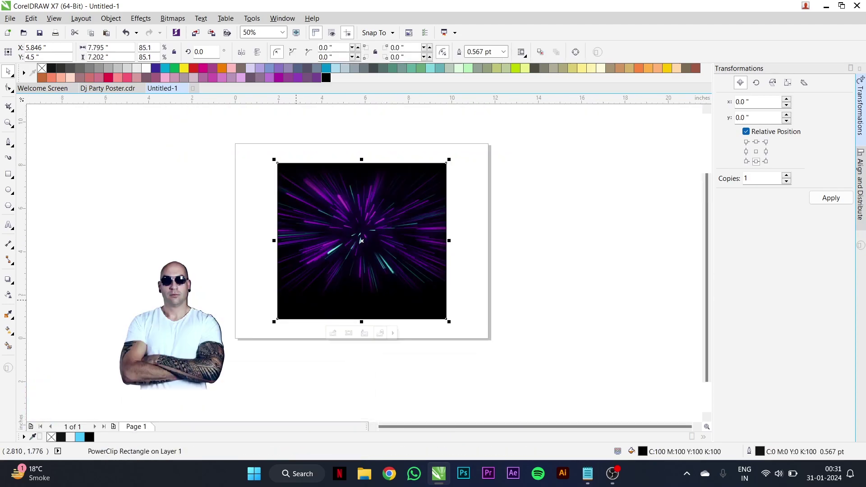
pyautogui.click(206, 388)
pyautogui.moveTo(206, 388); pyautogui.dragTo(389, 303)
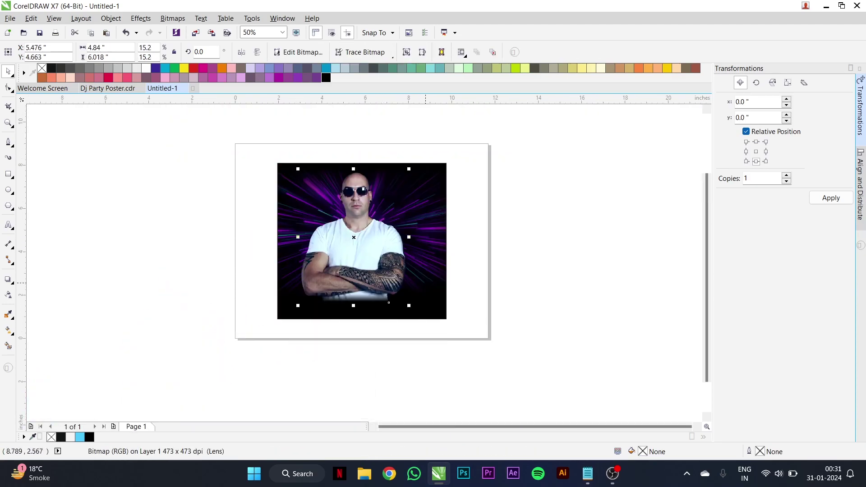
pyautogui.scroll(2, 397, 302)
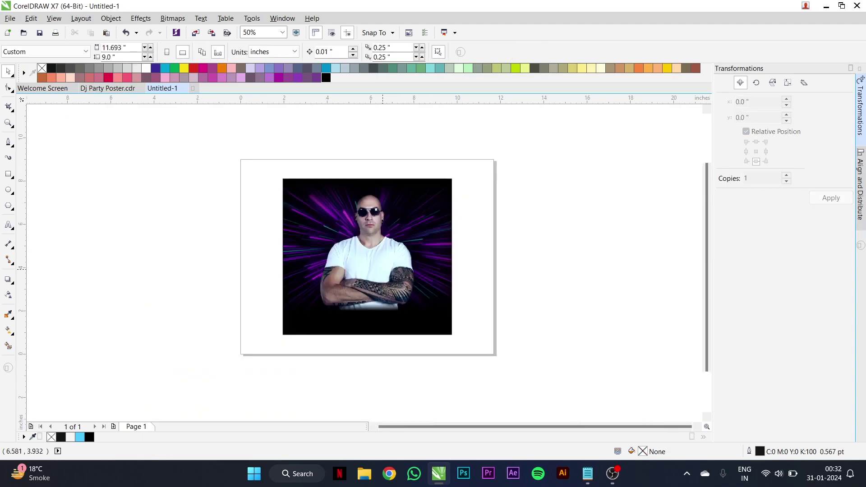
pyautogui.press('Escape')
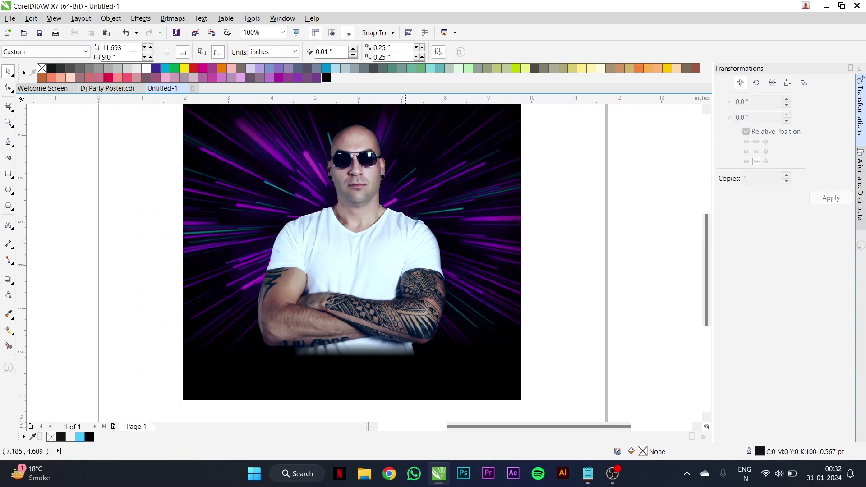
pyautogui.click(382, 200)
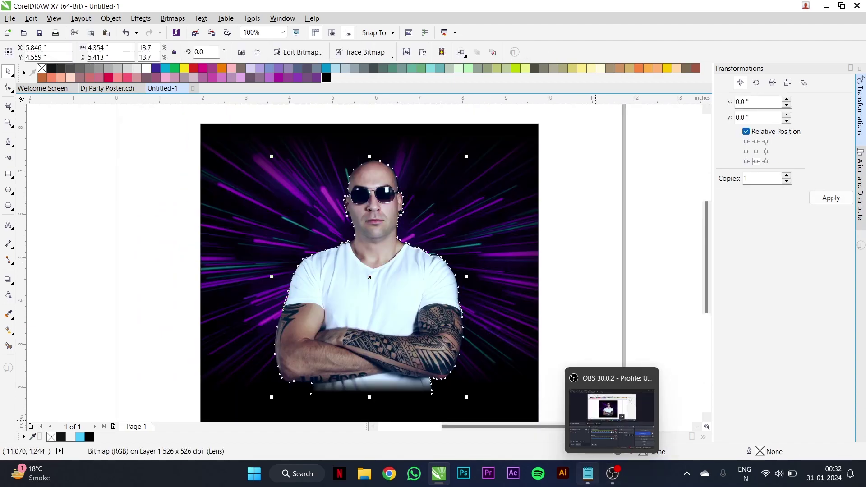
# Copy all the poster wording from the Saturday Notepad notes.
pyautogui.click(587, 474)
pyautogui.hotkey('ctrl', 'a')
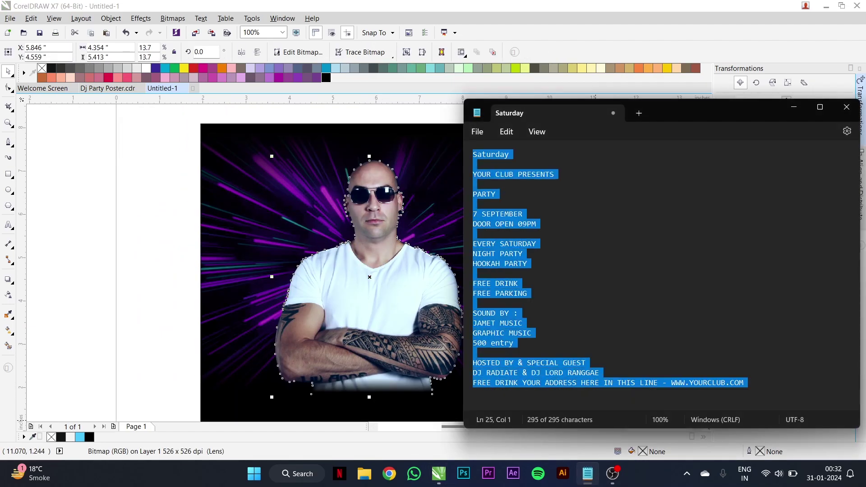
pyautogui.hotkey('alt', 'Tab')
pyautogui.press('F8')
pyautogui.scroll(-1, 316, 262)
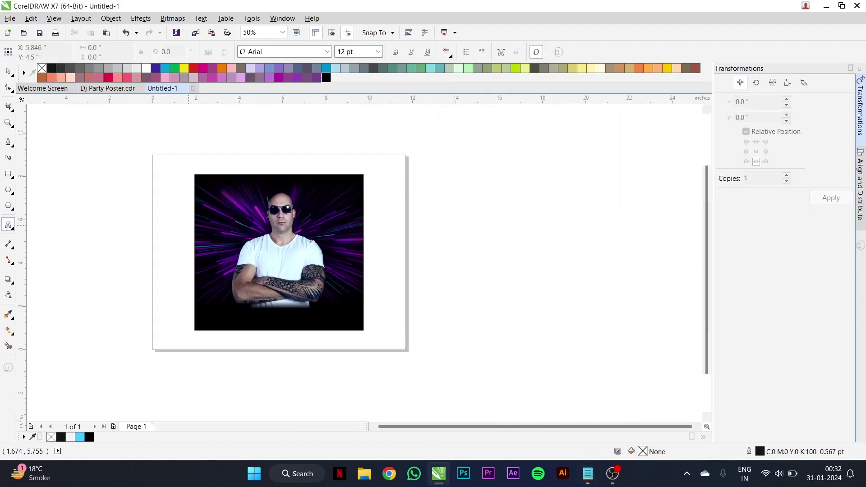
pyautogui.scroll(1, 407, 183)
# Paste the poster text and separate YOUR CLUB PRESENTS into its own text object.
pyautogui.click(408, 183)
pyautogui.write('Saturday  YOUR CLUB PRESENTS  PARTY  7 SEPTEMBER DOOR OPEN 09PM  EVERY SATURDAY NIGHT PARTY HOOKAH PARTY  FREE DRINK FREE PARKING  SOUND BY : JAMET MUSIC GRAPHIC MUSIC 500 entry  HOSTED BY & SPECIAL GUEST DJ RADIATE & DJ LORD RANGGAE FREE DRINK YOUR ADDRESS HERE IN THIS LINE - WWW.YOURCLUB.COM')
pyautogui.scroll(-1, 407, 183)
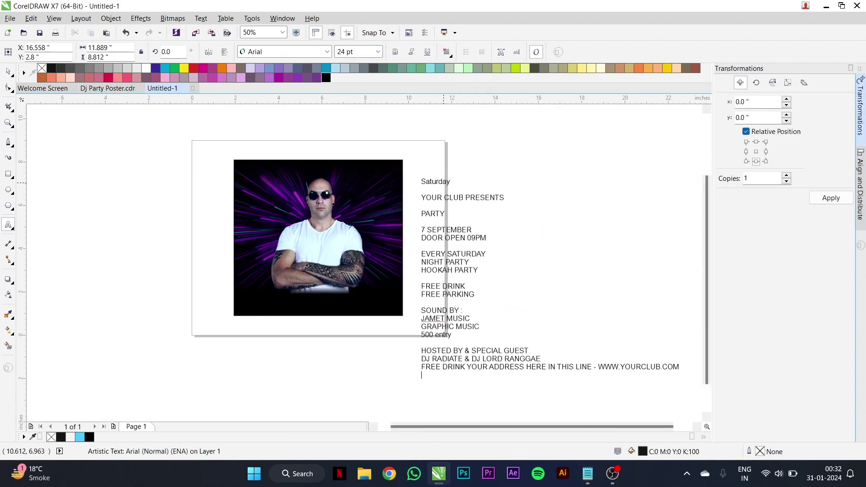
pyautogui.press('Escape')
pyautogui.scroll(1, 441, 197)
pyautogui.click(412, 199)
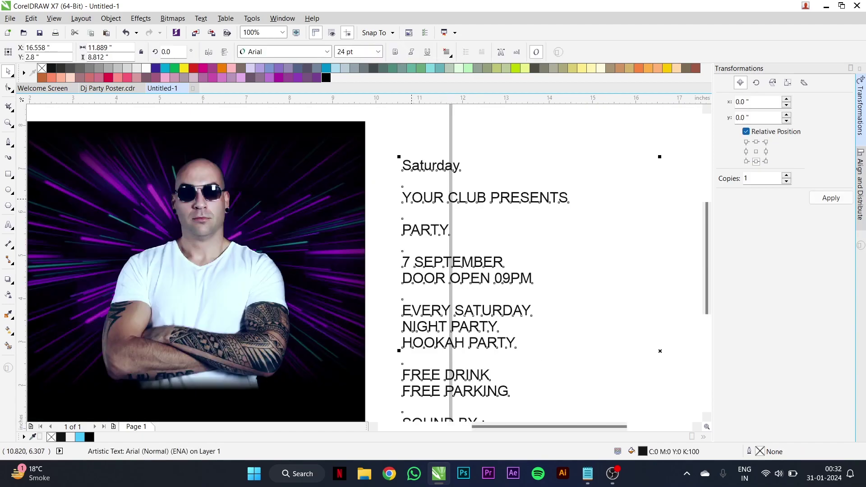
pyautogui.moveTo(413, 203); pyautogui.dragTo(569, 199)
pyautogui.press('Delete')
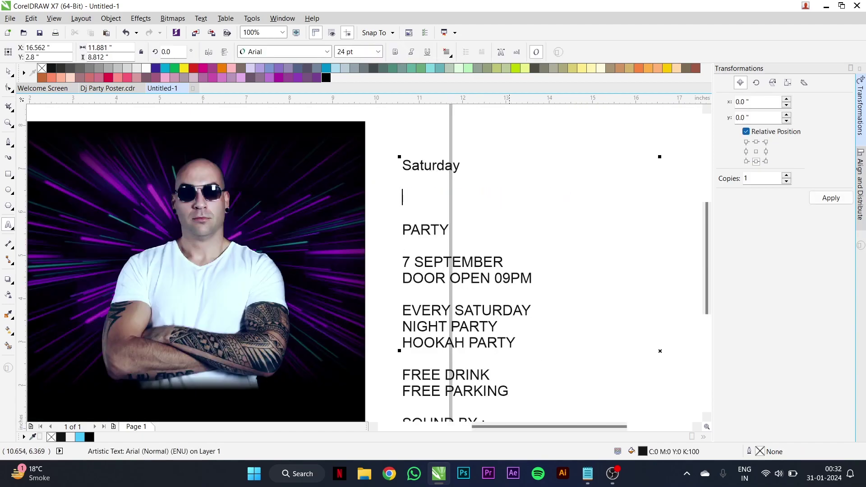
pyautogui.hotkey('ctrl', 'z')
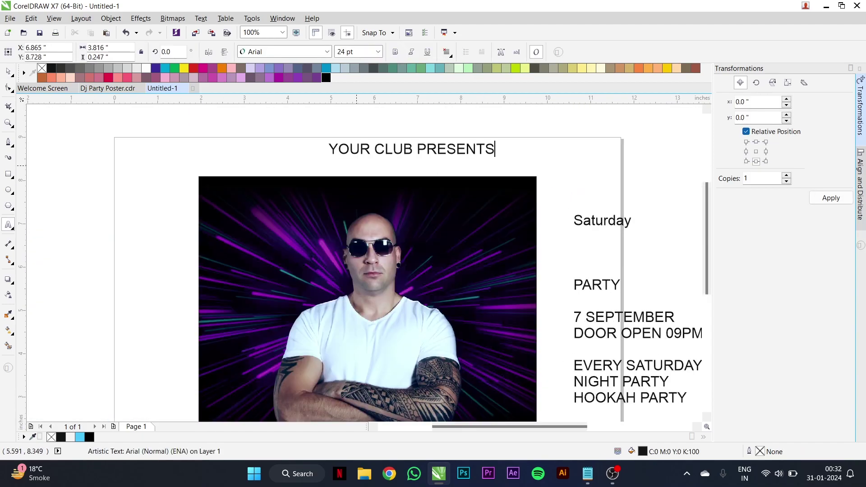
pyautogui.hotkey('ctrl', 'space')
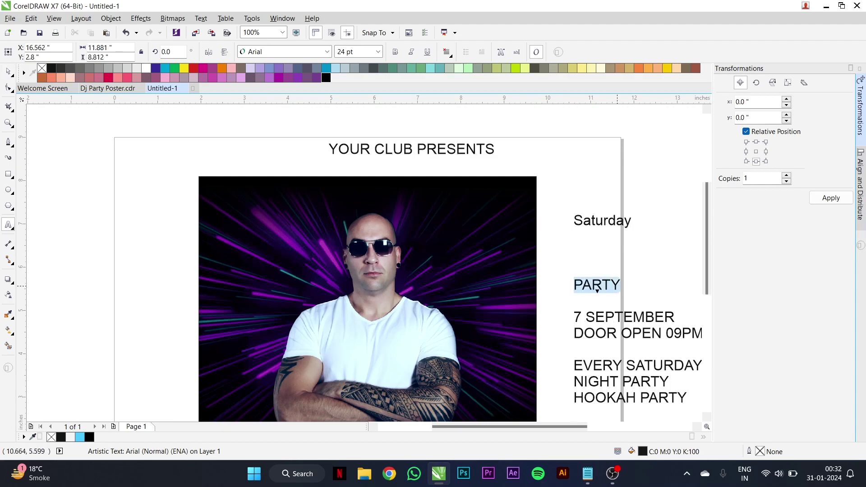
# Make PARTY its own text beside the page, set it in Swis721 Blk BT, and scale up.
pyautogui.hotkey('ctrl', 'x')
pyautogui.hscroll(-5, 597, 289)
pyautogui.click(289, 244)
pyautogui.hotkey('ctrl', 'v')
pyautogui.hotkey('ctrl', 'space')
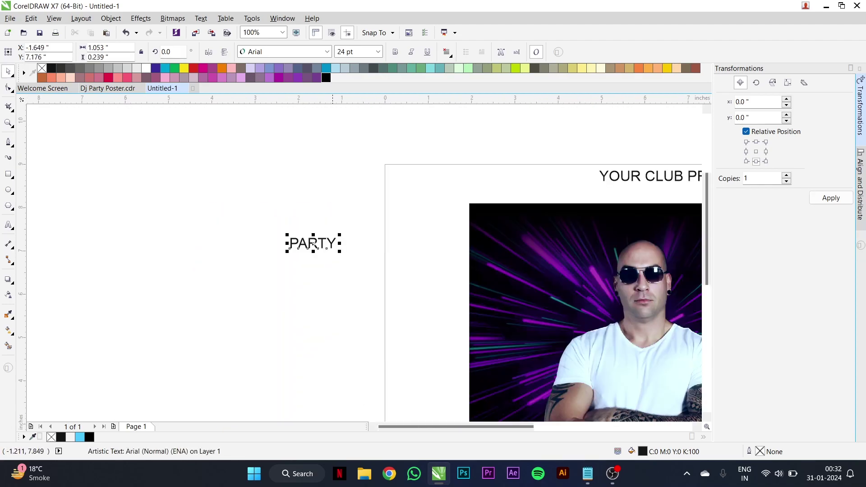
pyautogui.click(327, 51)
pyautogui.click(271, 104)
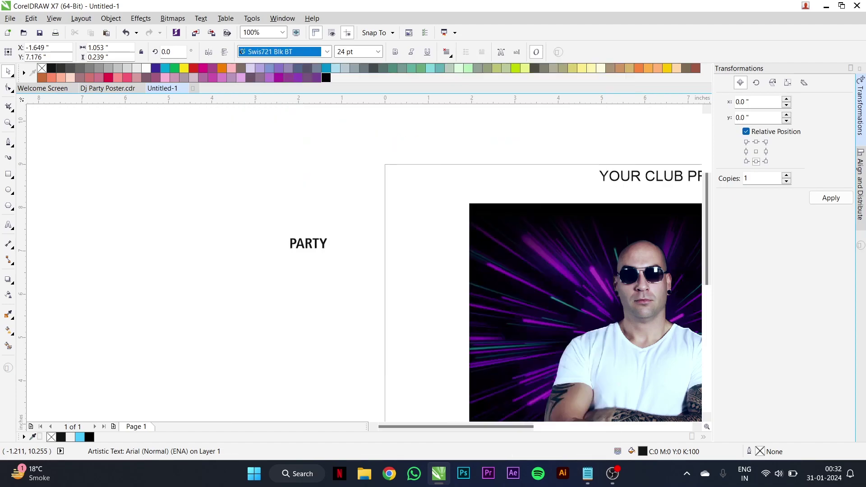
pyautogui.moveTo(345, 253); pyautogui.dragTo(505, 301)
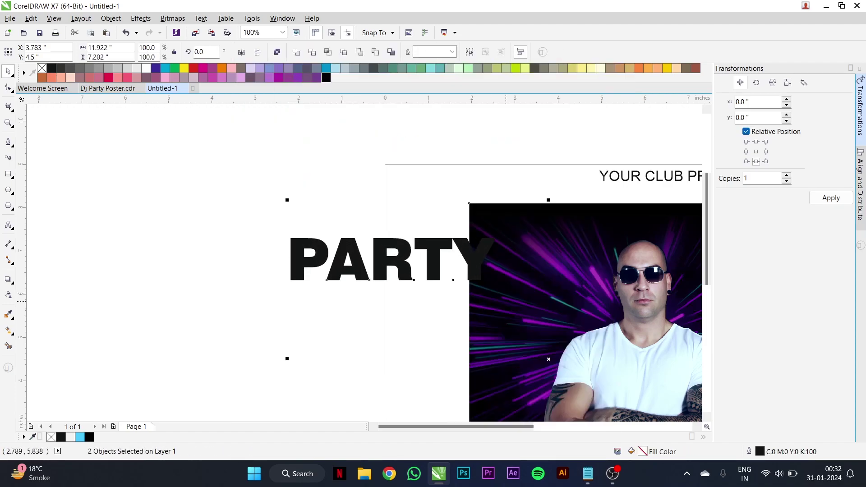
# Centre PARTY over the photo and give it a rounded cyan outline of 1.5, then 2.0 pt.
pyautogui.press('c')
pyautogui.hotkey('shift', 'F4')
pyautogui.scroll(2, 514, 242)
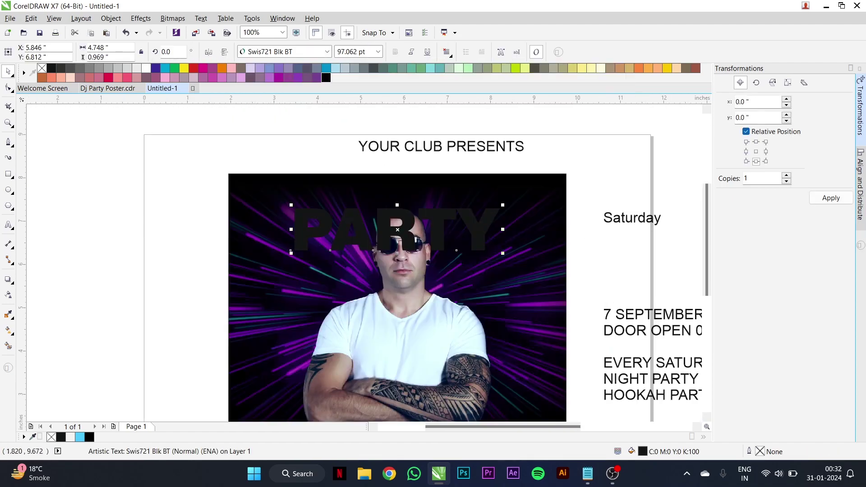
pyautogui.scroll(1, 456, 224)
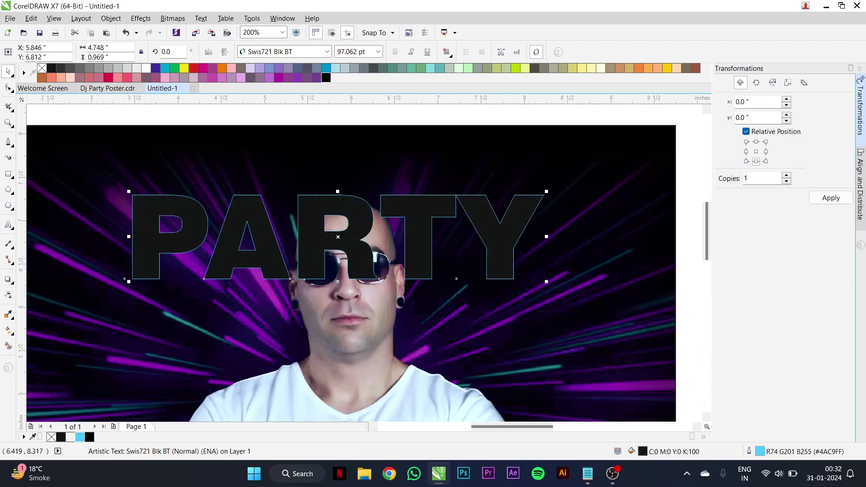
pyautogui.press('F12')
pyautogui.click(348, 155)
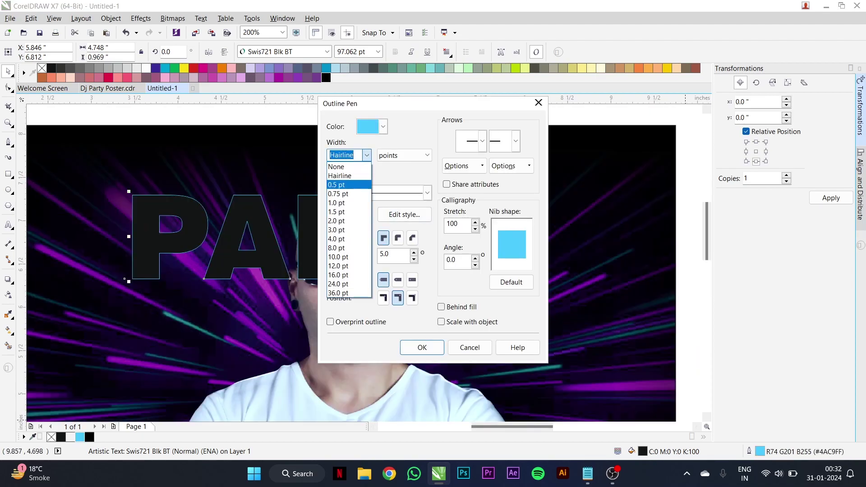
pyautogui.click(343, 214)
pyautogui.click(398, 238)
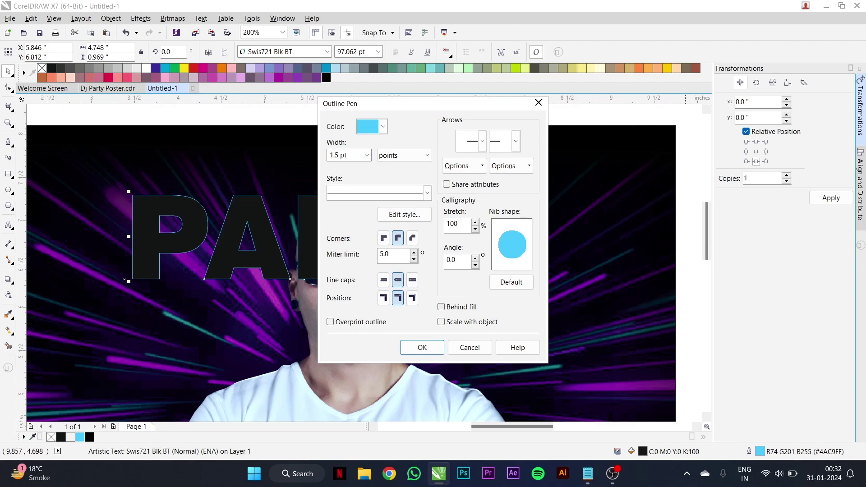
pyautogui.click(422, 348)
pyautogui.scroll(1, 454, 199)
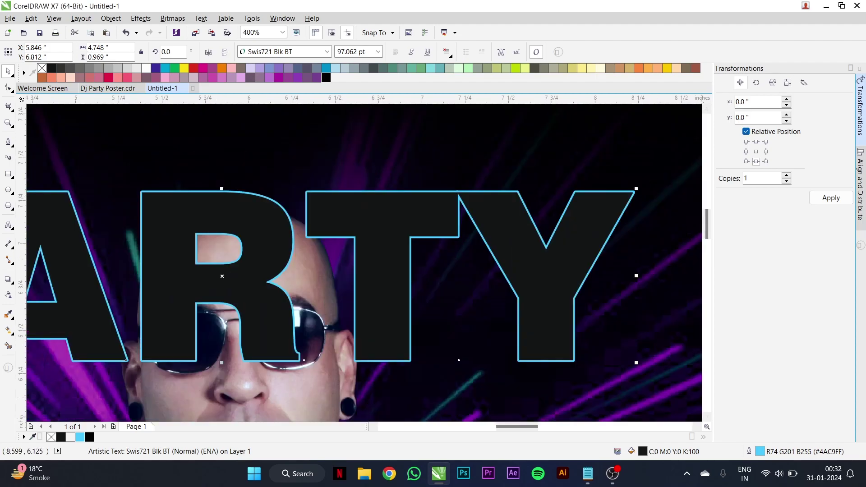
pyautogui.press('F12')
pyautogui.click(367, 155)
pyautogui.click(343, 220)
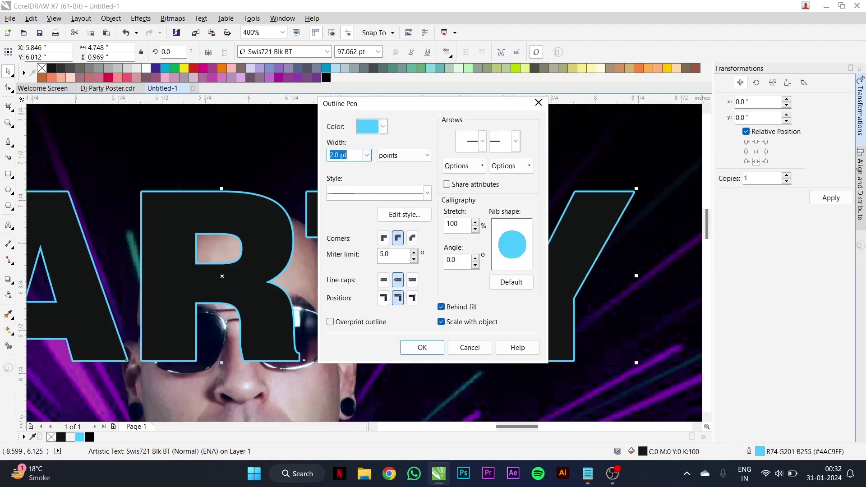
pyautogui.click(421, 347)
# Remove PARTY's fill, enlarge and raise it on the photo, and reset the outline to 1.5 pt.
pyautogui.click(42, 69)
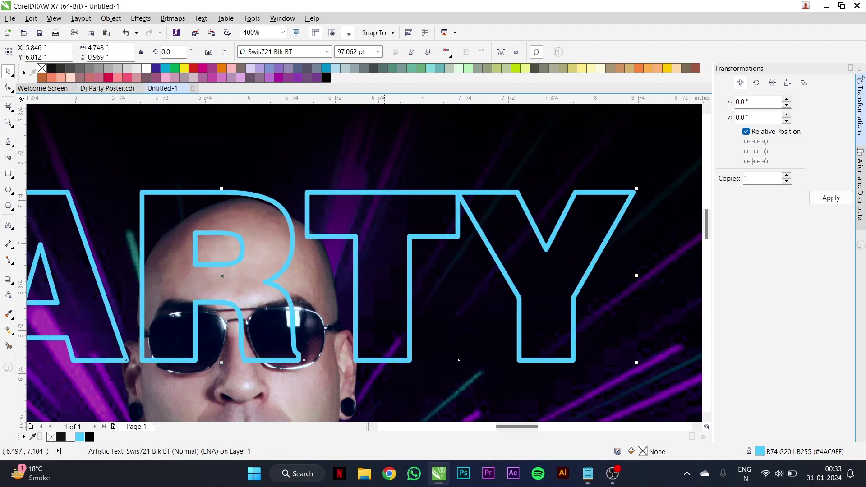
pyautogui.scroll(-2, 401, 238)
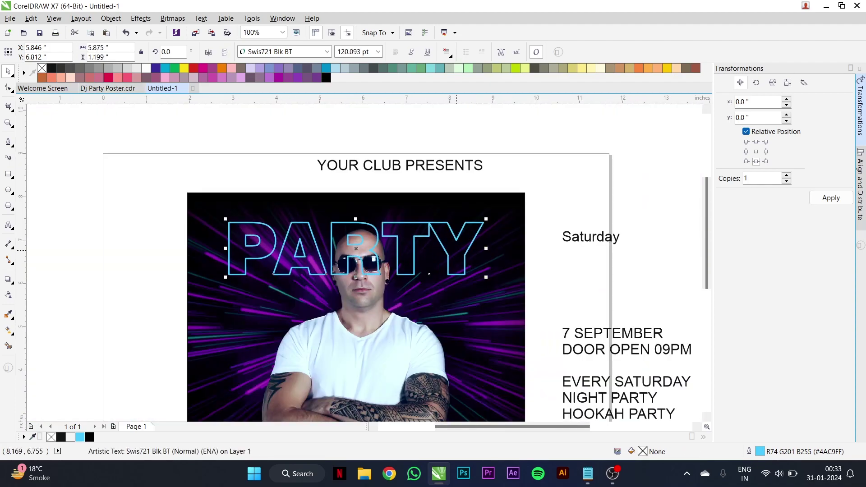
pyautogui.moveTo(355, 247); pyautogui.dragTo(355, 274)
pyautogui.moveTo(456, 267); pyautogui.dragTo(455, 259)
pyautogui.scroll(1, 456, 259)
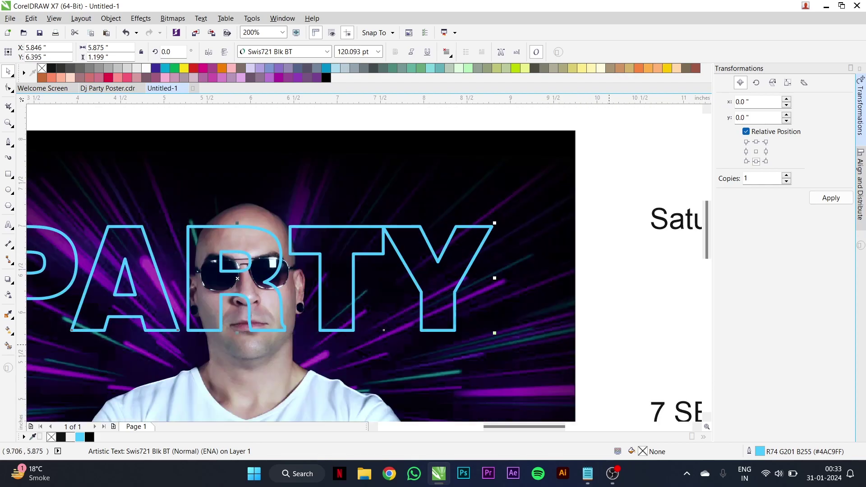
pyautogui.press('F12')
pyautogui.click(367, 155)
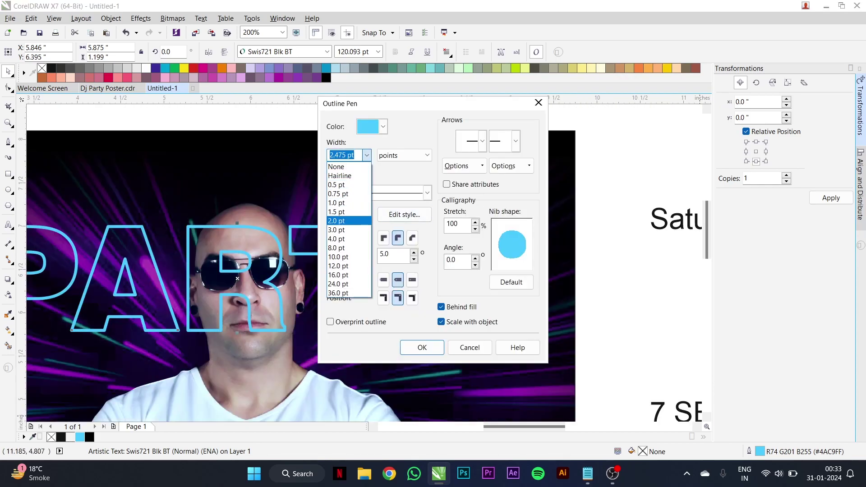
pyautogui.click(342, 220)
pyautogui.press('Return')
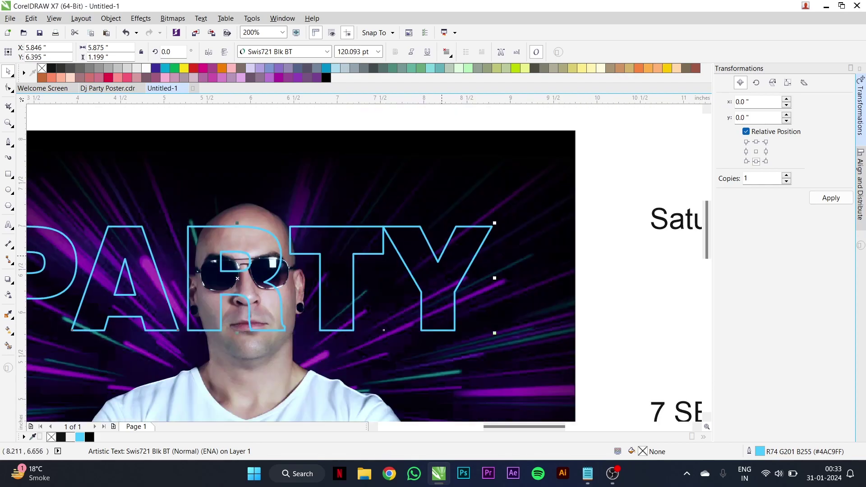
# Drag-duplicate PARTY twice downward into a three-line stack on the photo.
pyautogui.scroll(-1, 442, 256)
pyautogui.moveTo(361, 280); pyautogui.dragTo(355, 307)
pyautogui.scroll(-1, 375, 176)
pyautogui.scroll(1, 368, 239)
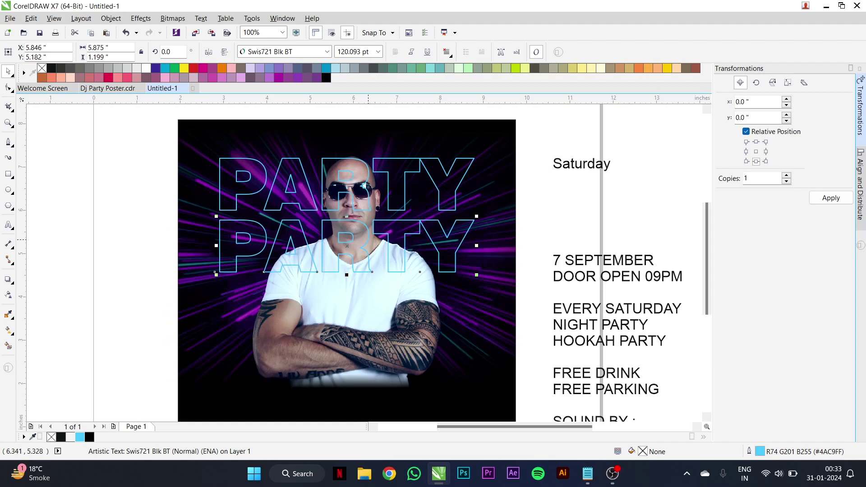
pyautogui.moveTo(368, 240); pyautogui.dragTo(368, 287)
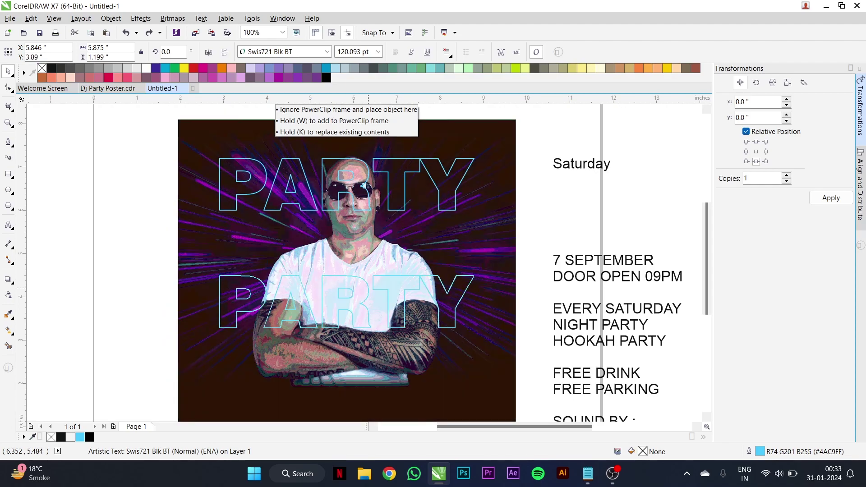
pyautogui.moveTo(368, 288); pyautogui.dragTo(378, 295)
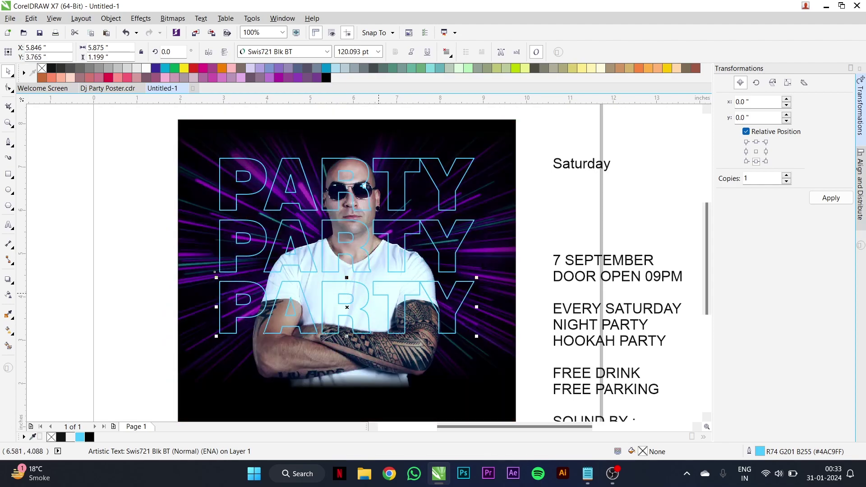
# Group the three PARTY outlines and bring the DJ photo in front of them.
pyautogui.moveTo(150, 144); pyautogui.dragTo(510, 342)
pyautogui.hotkey('ctrl', 'g')
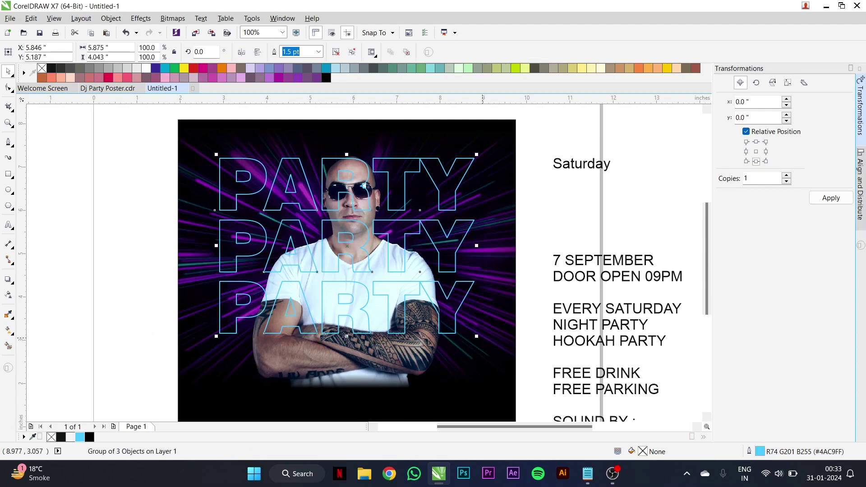
pyautogui.click(396, 360)
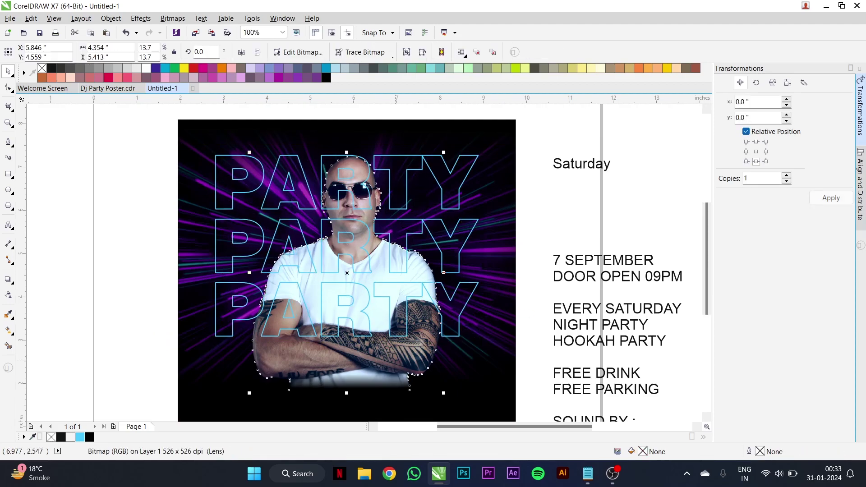
pyautogui.hotkey('shift', 'pageup')
# Move YOUR CLUB PRESENTS onto the photo's top and make it white and bold.
pyautogui.scroll(1, 347, 271)
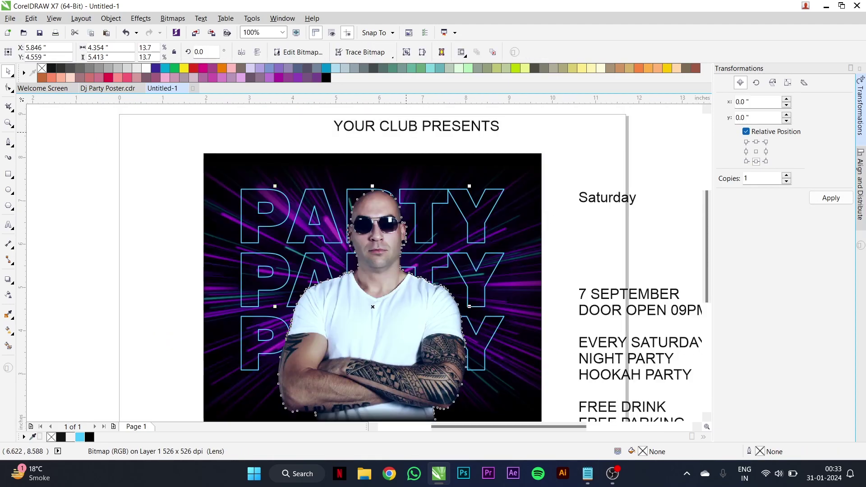
pyautogui.moveTo(417, 125); pyautogui.dragTo(379, 167)
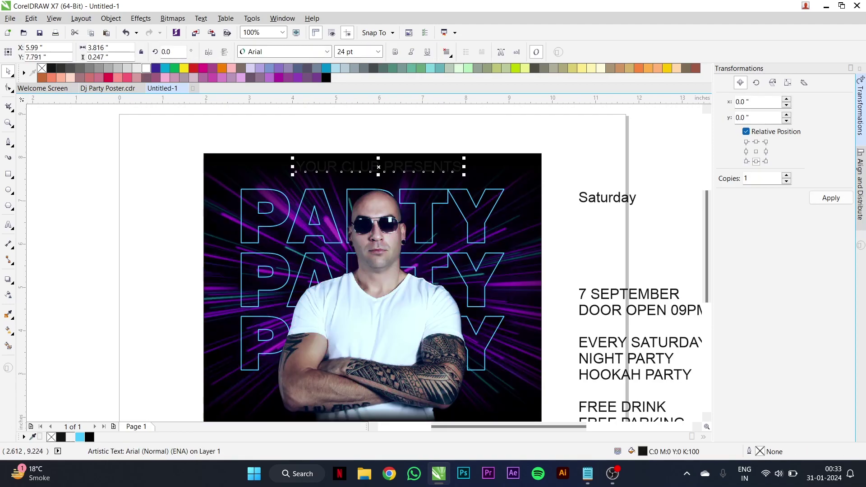
pyautogui.click(146, 67)
pyautogui.scroll(1, 373, 167)
pyautogui.click(327, 51)
pyautogui.click(473, 164)
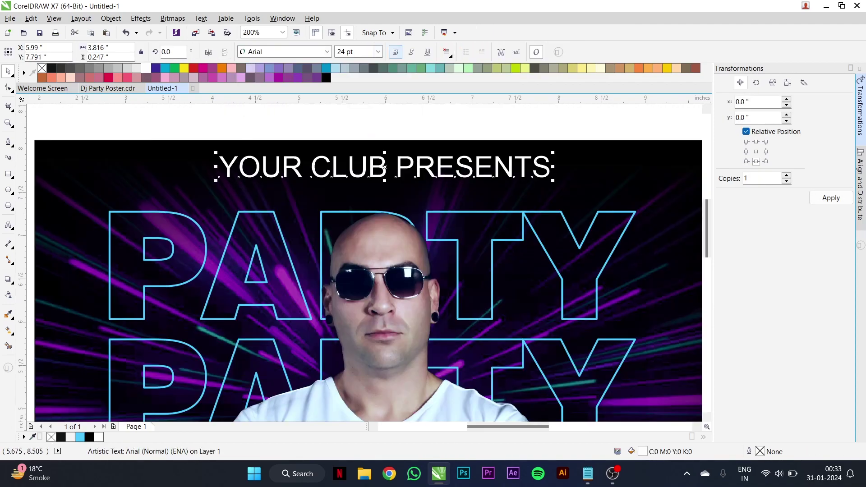
# Shrink the title to about 17 pt, widen its letter spacing, and recentre it.
pyautogui.moveTo(556, 179)
pyautogui.mouseDown()
pyautogui.moveTo(460, 174)
pyautogui.moveTo(575, 174)
pyautogui.mouseUp()
pyautogui.press('F10')
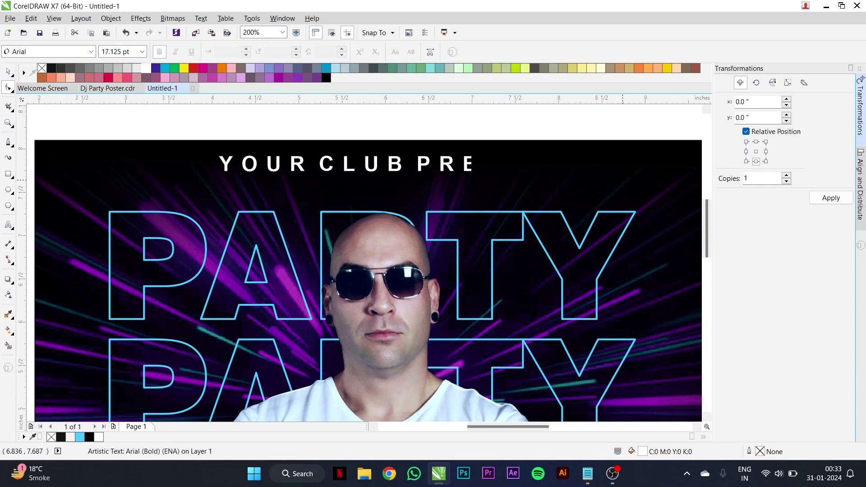
pyautogui.press('space')
pyautogui.scroll(-2, 512, 209)
pyautogui.scroll(2, 429, 189)
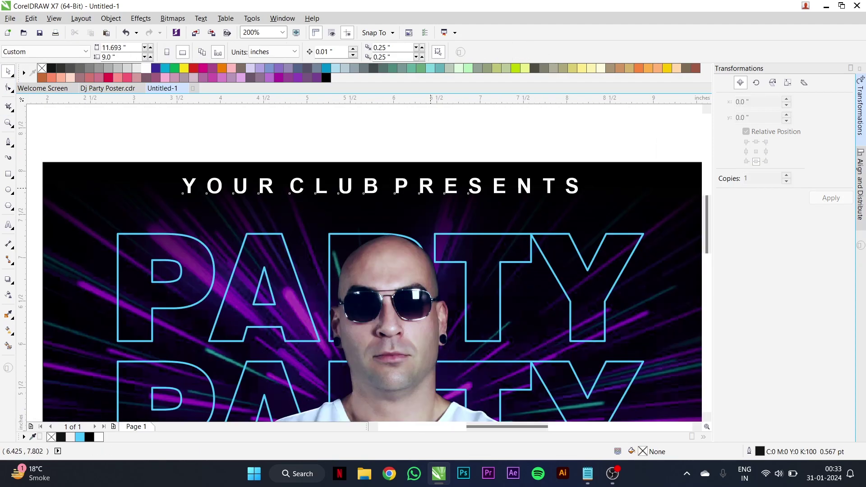
pyautogui.moveTo(429, 182); pyautogui.dragTo(429, 194)
pyautogui.scroll(-2, 429, 194)
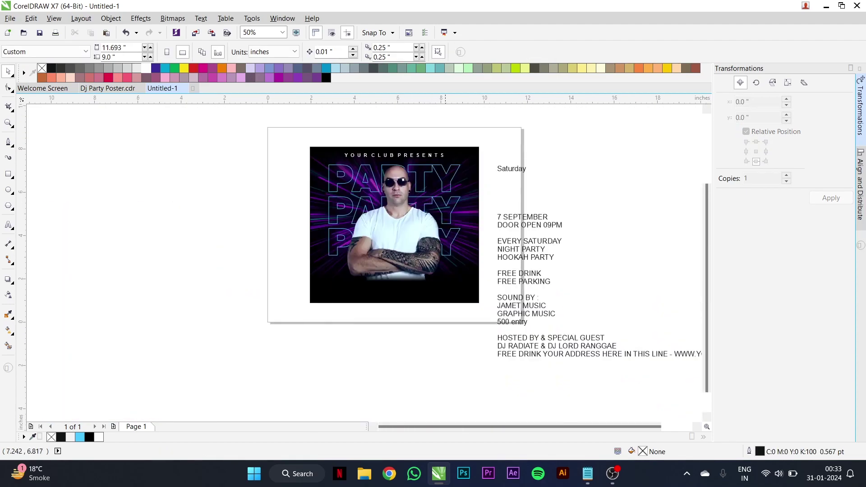
pyautogui.scroll(1, 503, 219)
# Cut the 7 SEPTEMBER and DOOR OPEN 09PM lines out of the pasted text block.
pyautogui.moveTo(502, 221); pyautogui.dragTo(651, 289)
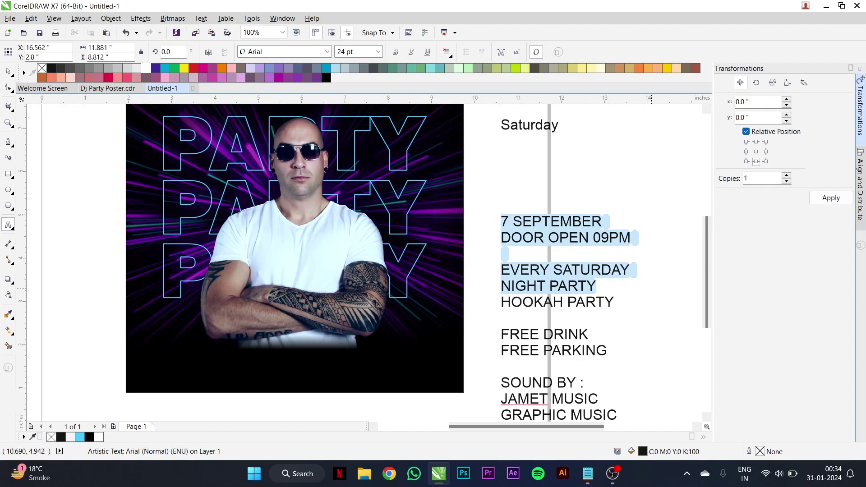
pyautogui.moveTo(648, 283); pyautogui.dragTo(648, 258)
pyautogui.hotkey('ctrl', 'c')
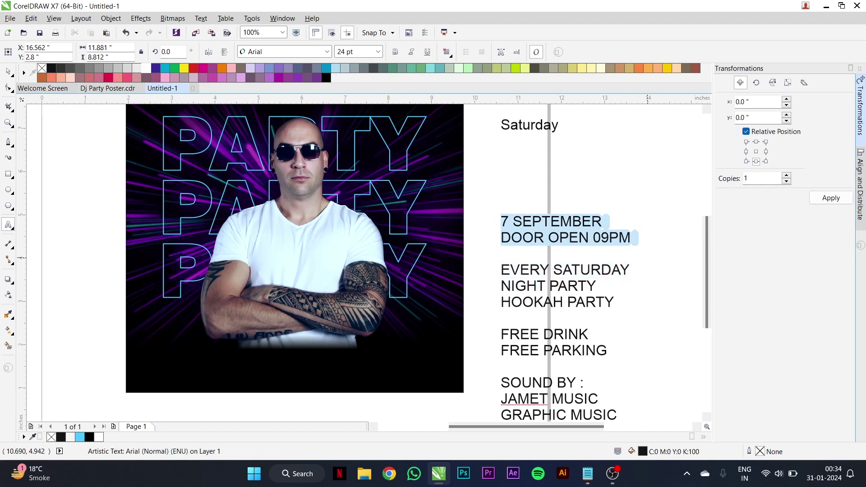
pyautogui.scroll(-1, 531, 234)
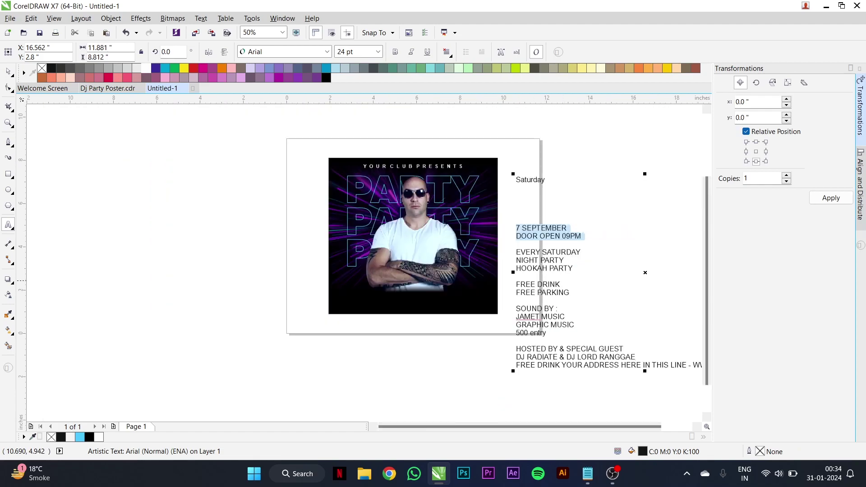
pyautogui.press('Delete')
pyautogui.scroll(2, 514, 247)
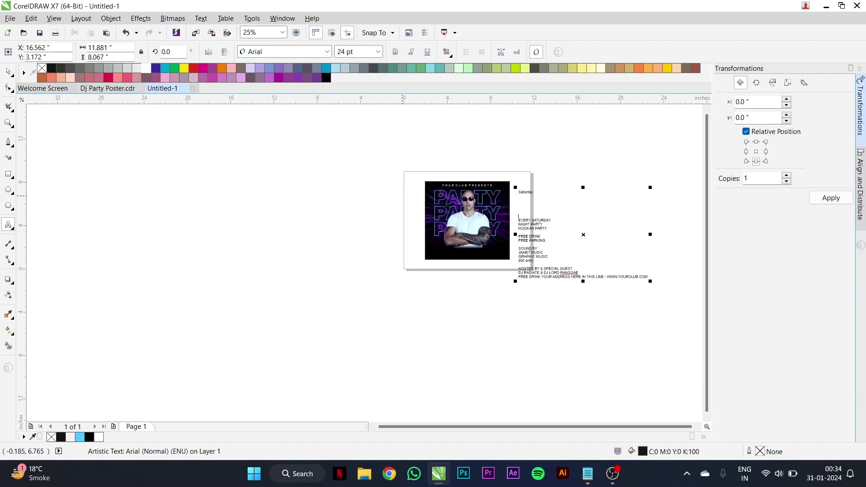
# Paste the date and door-time lines as a separate text object above the page.
pyautogui.click(455, 155)
pyautogui.hotkey('ctrl', 'v')
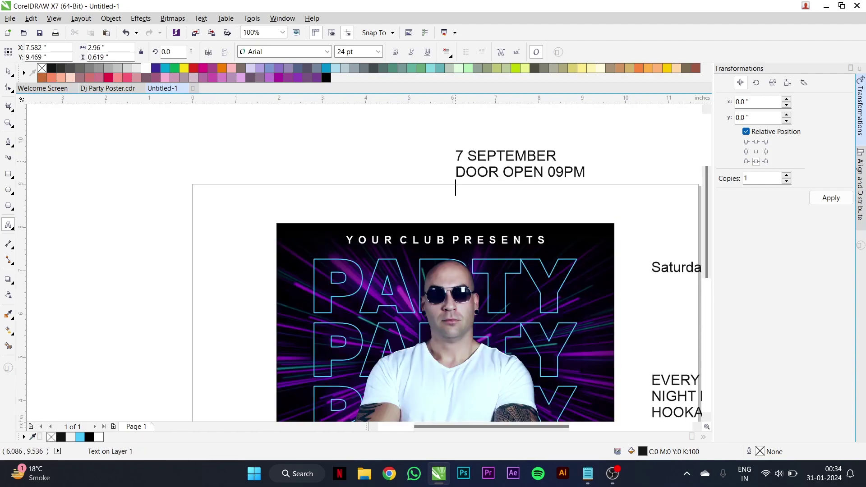
pyautogui.hotkey('ctrl', 'space')
pyautogui.scroll(-1, 412, 203)
pyautogui.scroll(1, 552, 276)
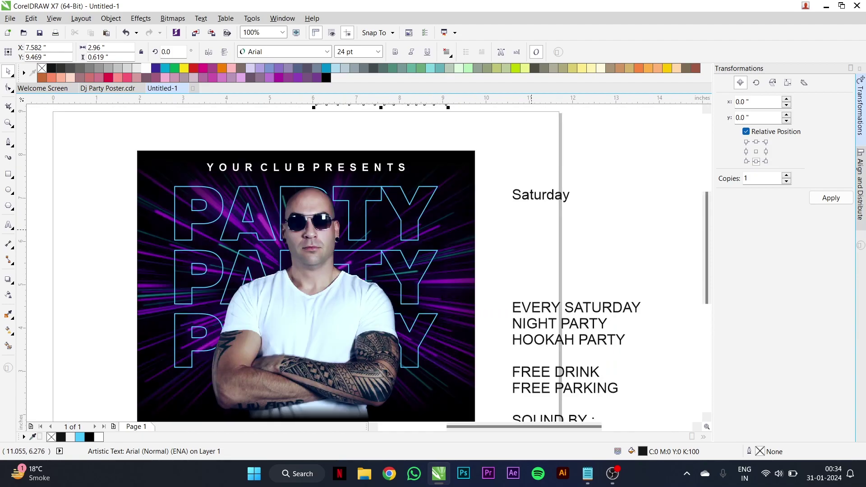
pyautogui.scroll(-1, 531, 230)
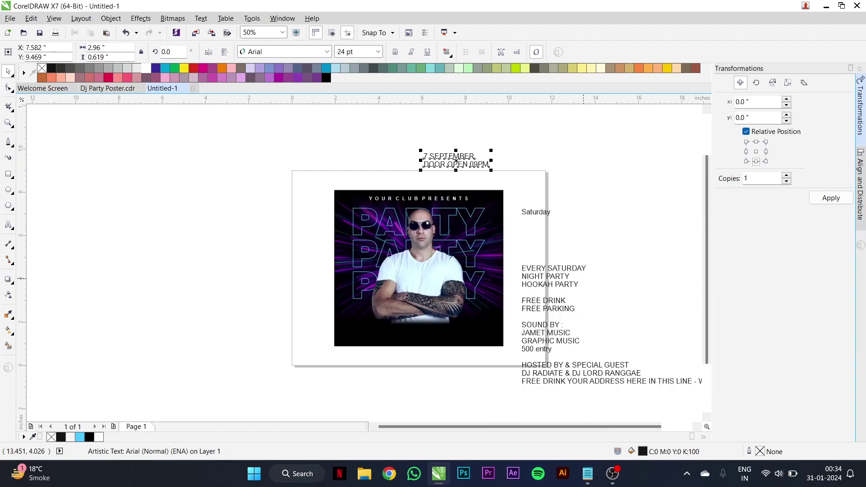
pyautogui.scroll(1, 581, 270)
pyautogui.scroll(-1, 547, 246)
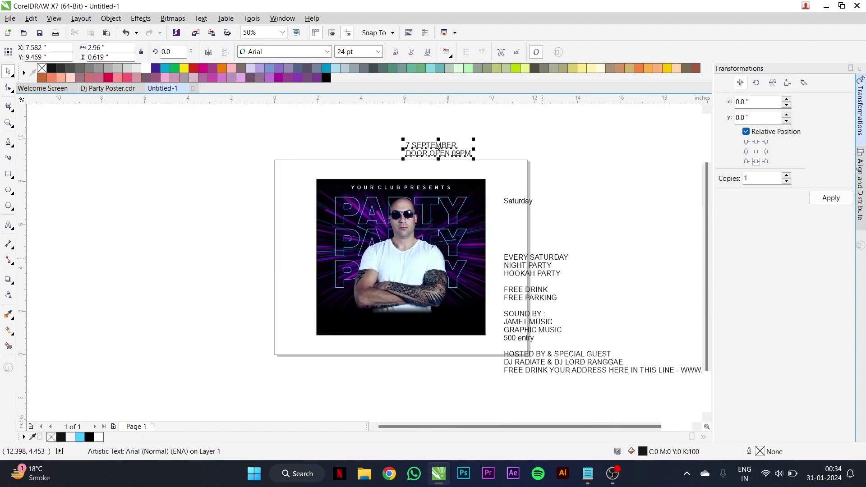
pyautogui.scroll(1, 441, 156)
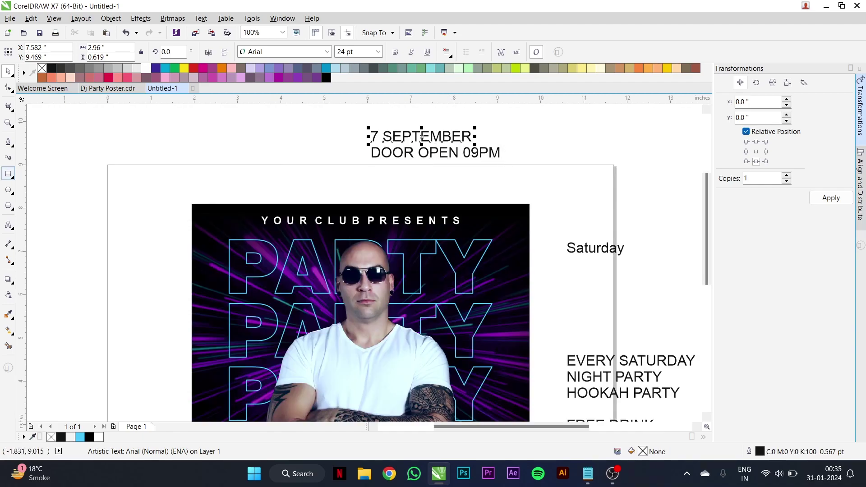
# Draw a tall thin rectangle on the poster and fill it black.
pyautogui.moveTo(422, 137); pyautogui.dragTo(373, 107)
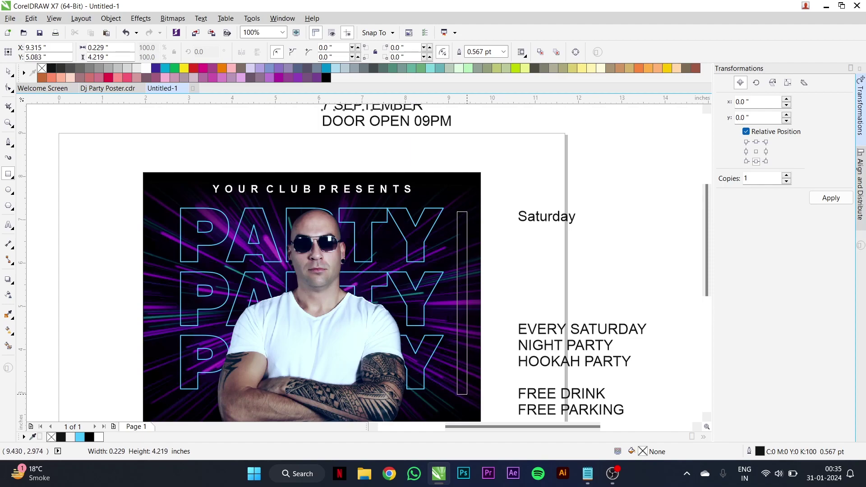
pyautogui.moveTo(458, 211); pyautogui.dragTo(469, 395)
pyautogui.click(8, 71)
pyautogui.click(51, 67)
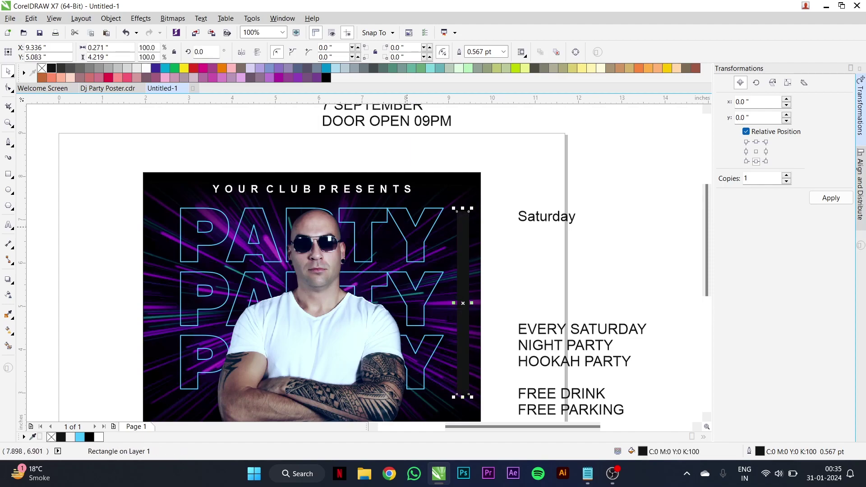
# Move 7 SEPTEMBER onto the poster and make it 12 pt bold.
pyautogui.click(370, 108)
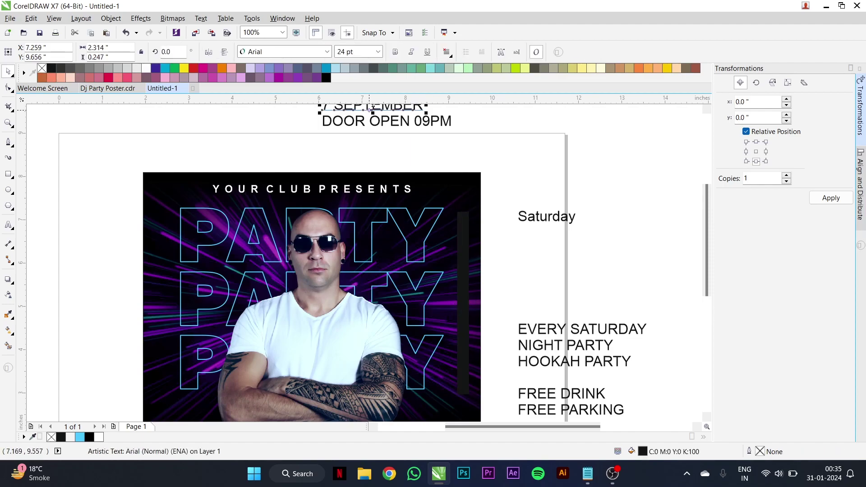
pyautogui.scroll(-1, 369, 108)
pyautogui.scroll(1, 369, 109)
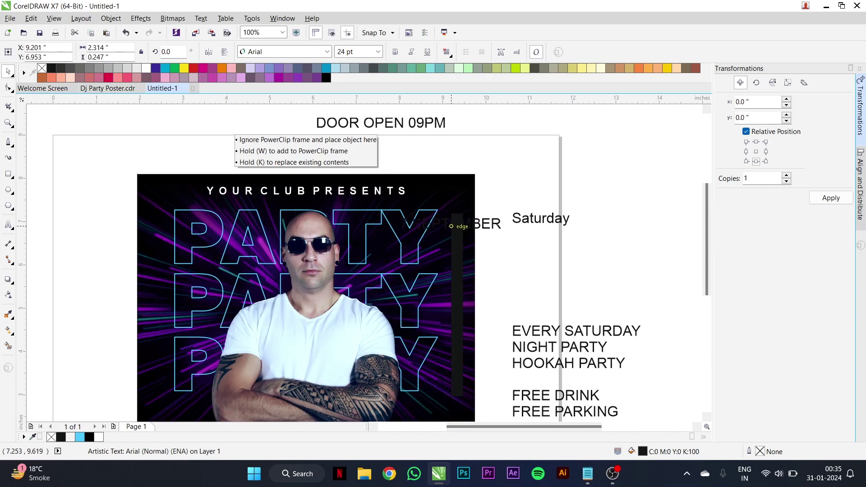
pyautogui.moveTo(367, 108); pyautogui.dragTo(469, 256)
pyautogui.scroll(1, 469, 255)
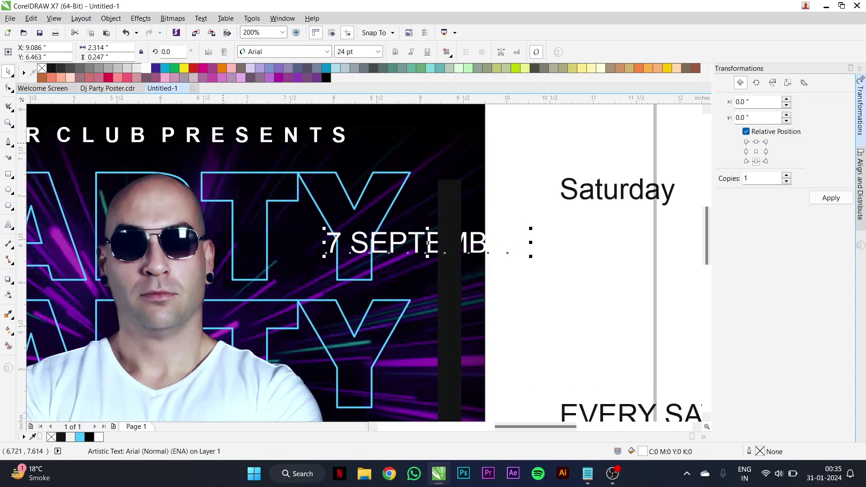
pyautogui.moveTo(530, 255); pyautogui.dragTo(443, 248)
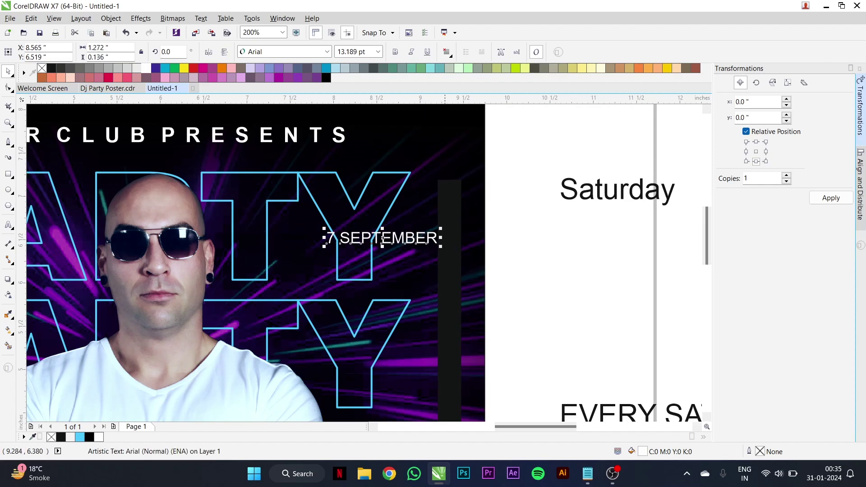
pyautogui.hotkey('ctrl', 'b')
pyautogui.write('12')
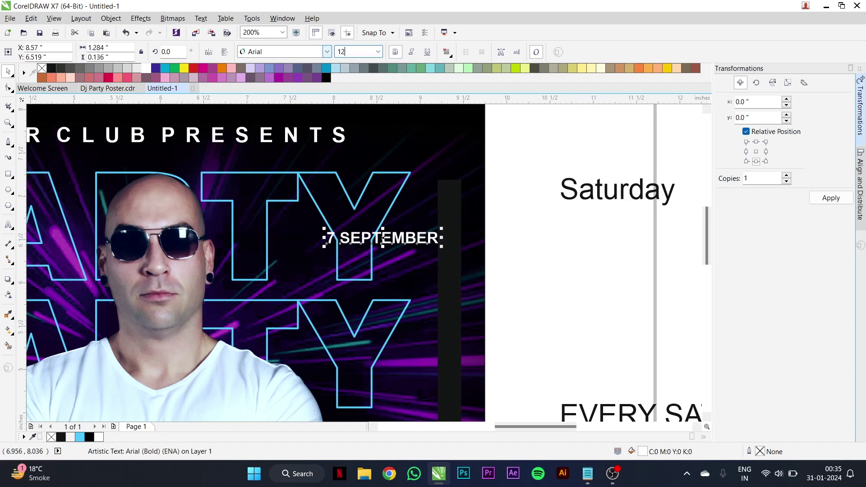
pyautogui.press('Return')
# Widen 7 SEPTEMBER's letter spacing, turn it vertical and centre it on the black bar.
pyautogui.click(8, 88)
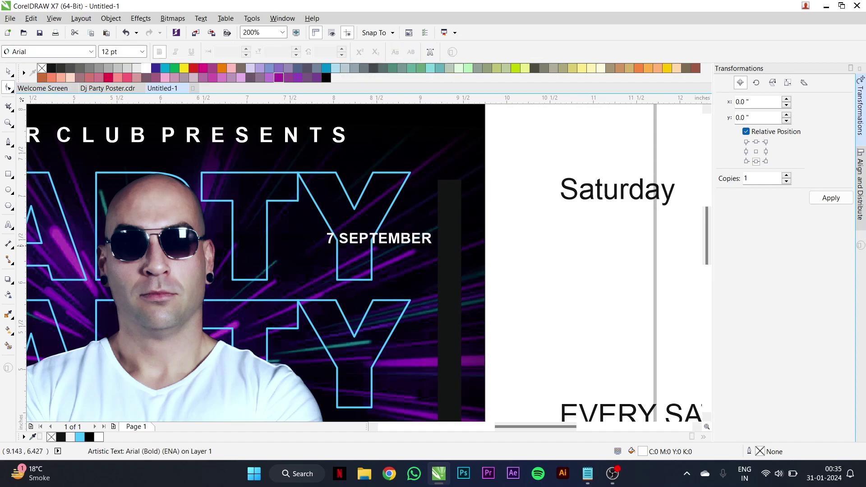
pyautogui.moveTo(433, 246)
pyautogui.mouseDown()
pyautogui.moveTo(552, 244)
pyautogui.moveTo(443, 358)
pyautogui.mouseUp()
pyautogui.keyDown('shift'); pyautogui.click(449, 316); pyautogui.keyUp('shift')
pyautogui.press('c')
pyautogui.scroll(-2, 470, 289)
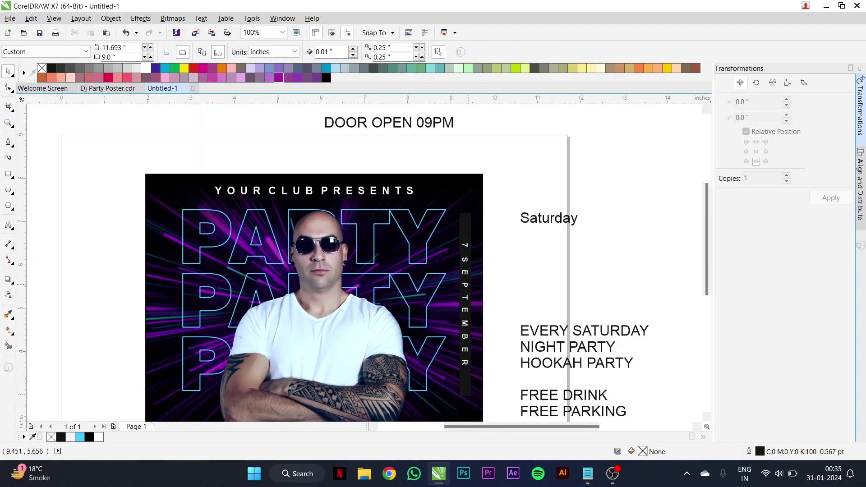
pyautogui.click(465, 247)
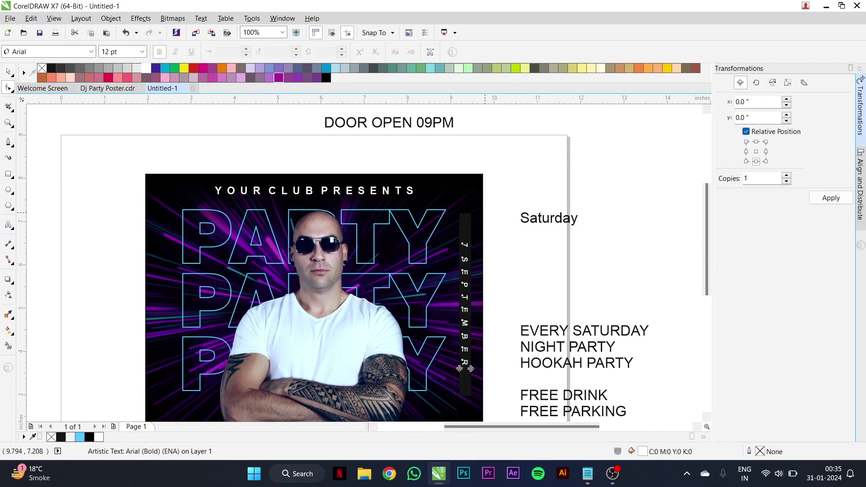
pyautogui.scroll(2, 457, 363)
pyautogui.moveTo(458, 270); pyautogui.dragTo(458, 300)
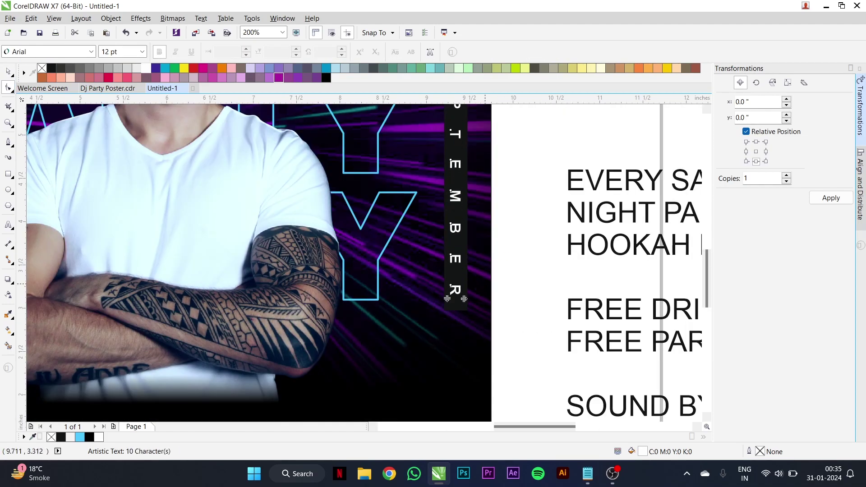
pyautogui.press('space')
pyautogui.scroll(-2, 533, 311)
pyautogui.press('Escape')
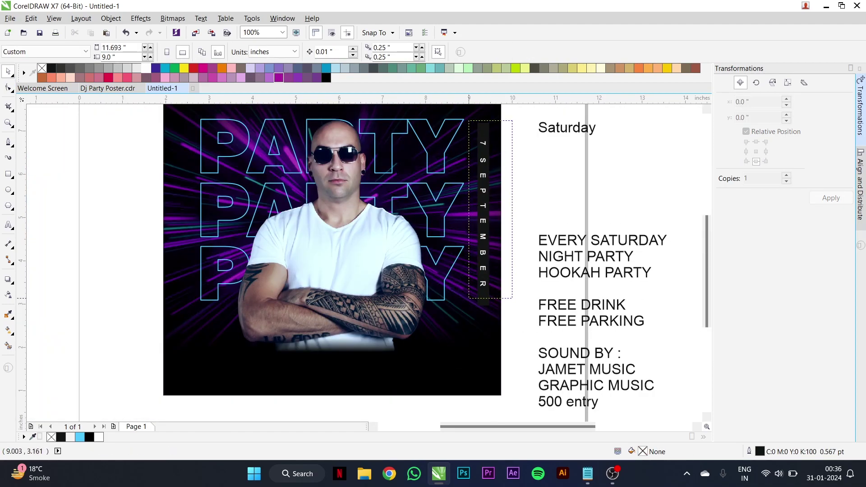
# Rotate the date and its bar 180° and move them to the poster's left edge.
pyautogui.moveTo(469, 121); pyautogui.dragTo(477, 121)
pyautogui.click(257, 52)
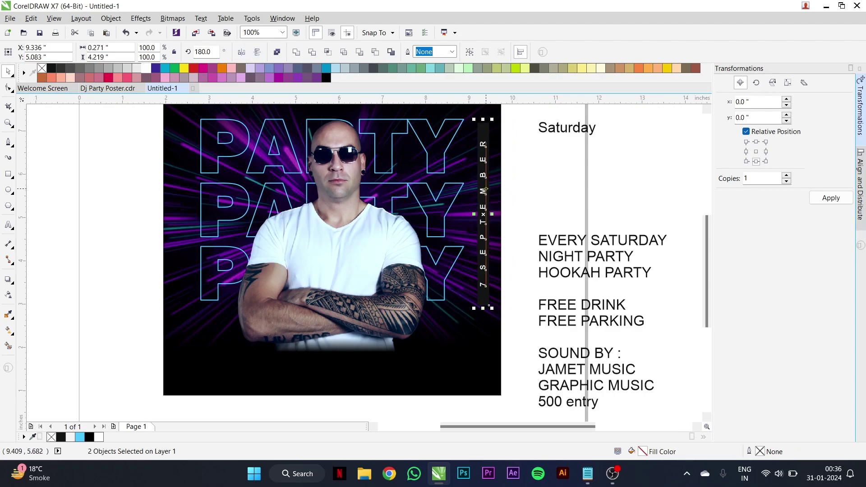
pyautogui.moveTo(485, 188); pyautogui.dragTo(183, 188)
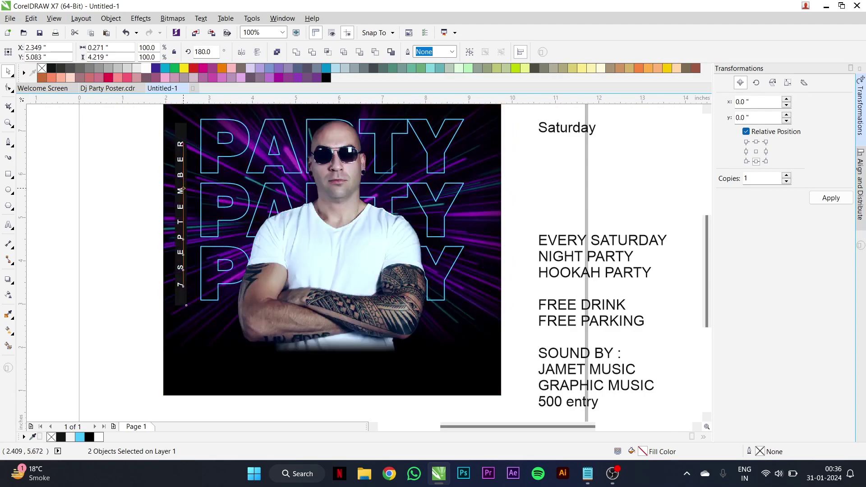
# Place a copy of the dark bar along the poster's right edge.
pyautogui.click(233, 206)
pyautogui.scroll(-2, 233, 206)
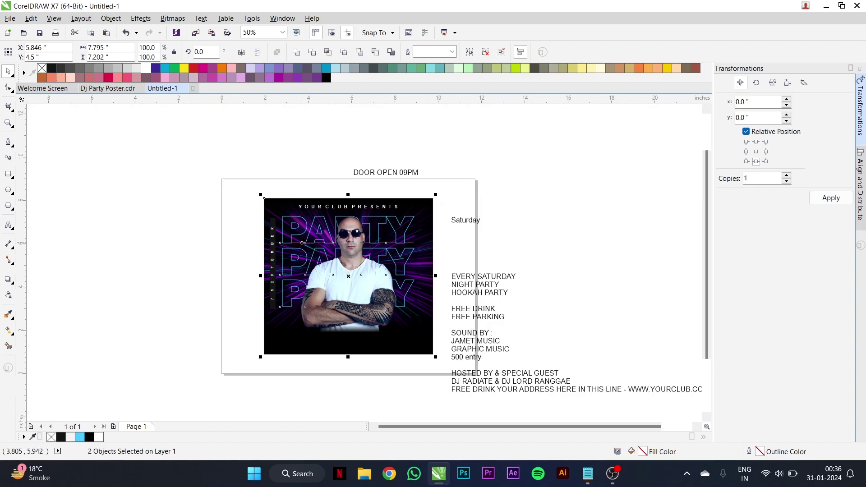
pyautogui.scroll(2, 274, 220)
pyautogui.moveTo(274, 219); pyautogui.dragTo(576, 227)
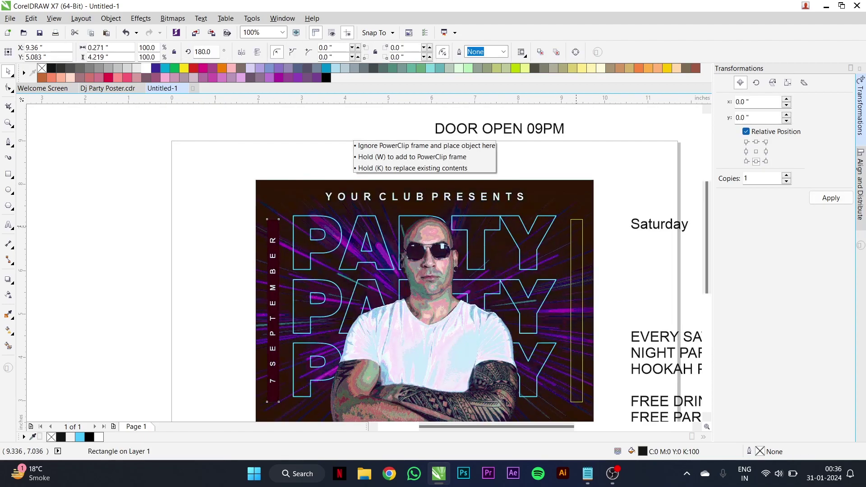
# Set DOOR OPEN 09PM to 12 pt bold and move it onto the poster.
pyautogui.press('Escape')
pyautogui.click(499, 128)
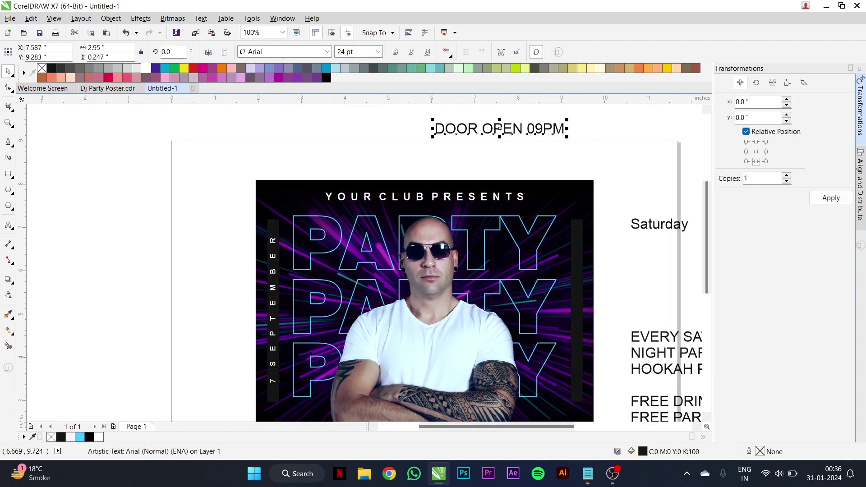
pyautogui.write('12')
pyautogui.press('Return')
pyautogui.click(395, 52)
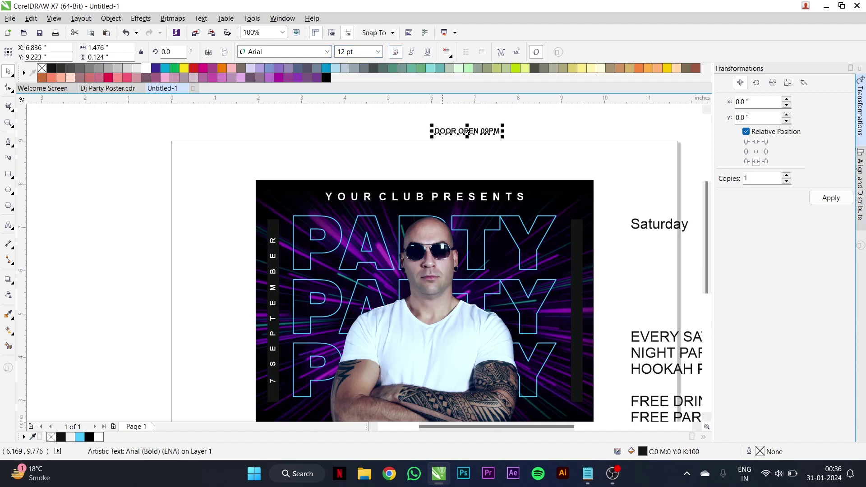
pyautogui.moveTo(463, 129); pyautogui.dragTo(551, 328)
pyautogui.scroll(1, 612, 312)
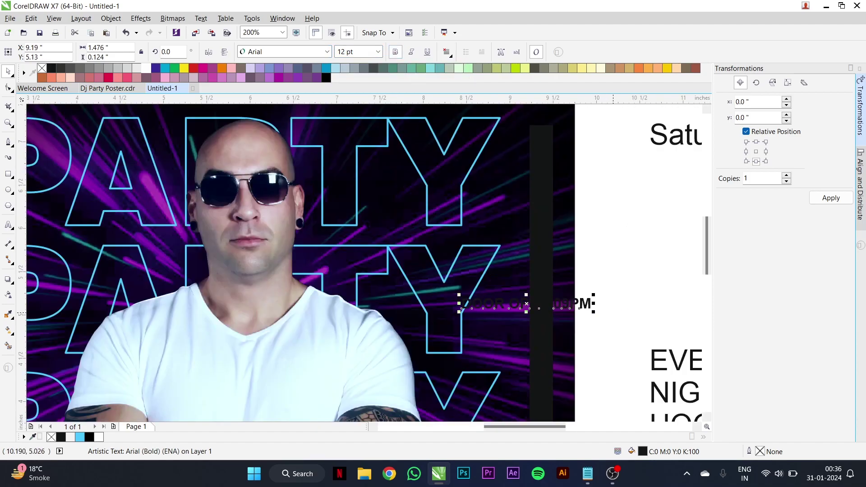
# Widen DOOR OPEN 09PM's letter spacing, turn it vertical and centre it on the right bar.
pyautogui.click(9, 87)
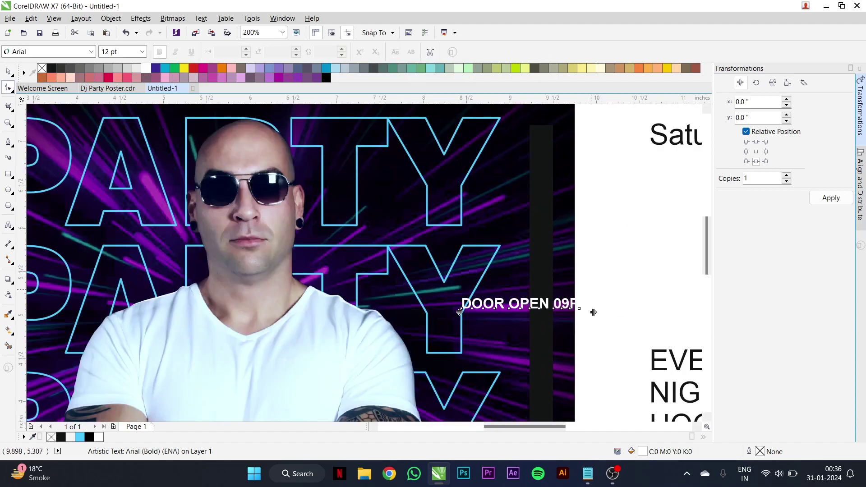
pyautogui.moveTo(591, 310)
pyautogui.mouseDown()
pyautogui.moveTo(694, 311)
pyautogui.moveTo(663, 312)
pyautogui.moveTo(504, 420)
pyautogui.mouseUp()
pyautogui.press('space')
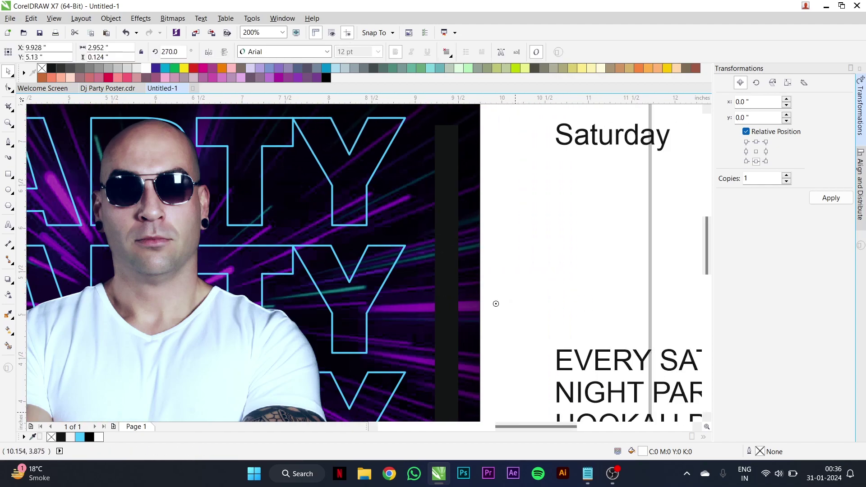
pyautogui.keyDown('shift'); pyautogui.click(447, 246); pyautogui.keyUp('shift')
pyautogui.press('c')
pyautogui.click(446, 203)
pyautogui.scroll(-1, 461, 167)
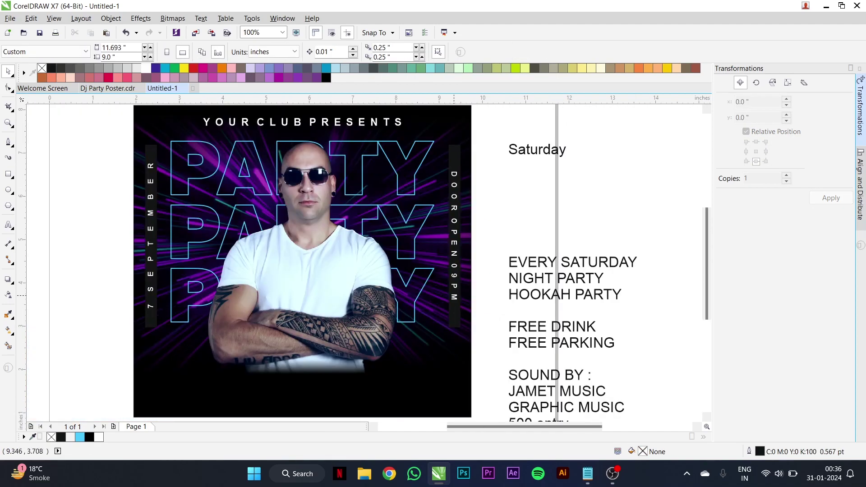
pyautogui.scroll(2, 454, 303)
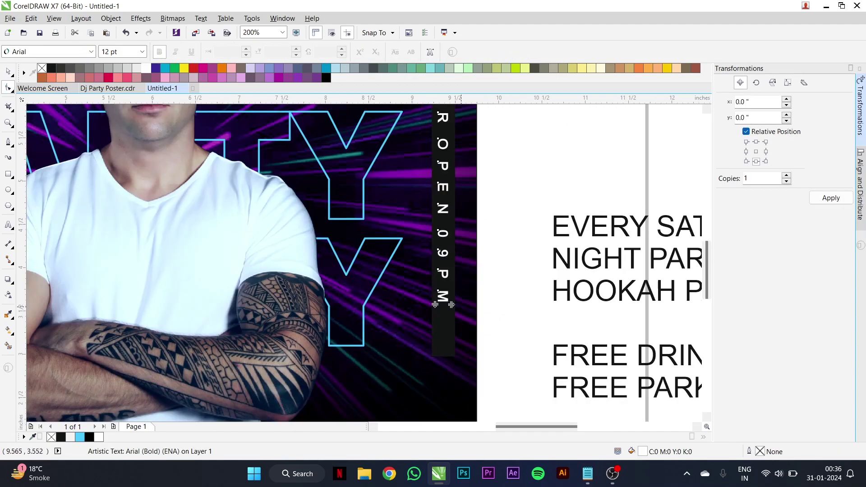
pyautogui.press('space')
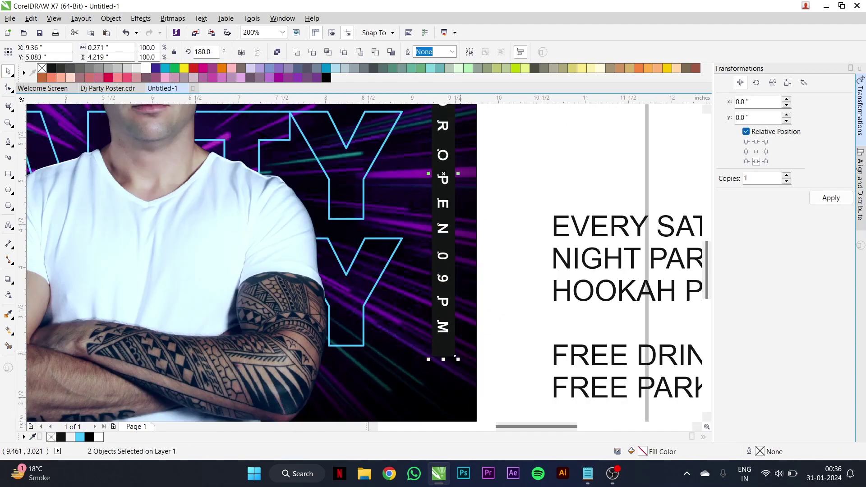
# Raise both side bars slightly on the poster together.
pyautogui.scroll(-2, 459, 348)
pyautogui.scroll(1, 486, 263)
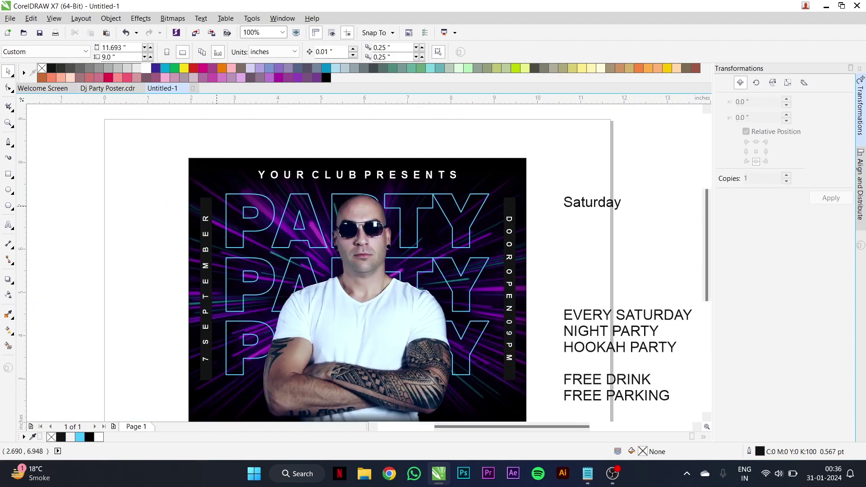
pyautogui.moveTo(169, 187); pyautogui.dragTo(223, 379)
pyautogui.moveTo(526, 299); pyautogui.dragTo(485, 401)
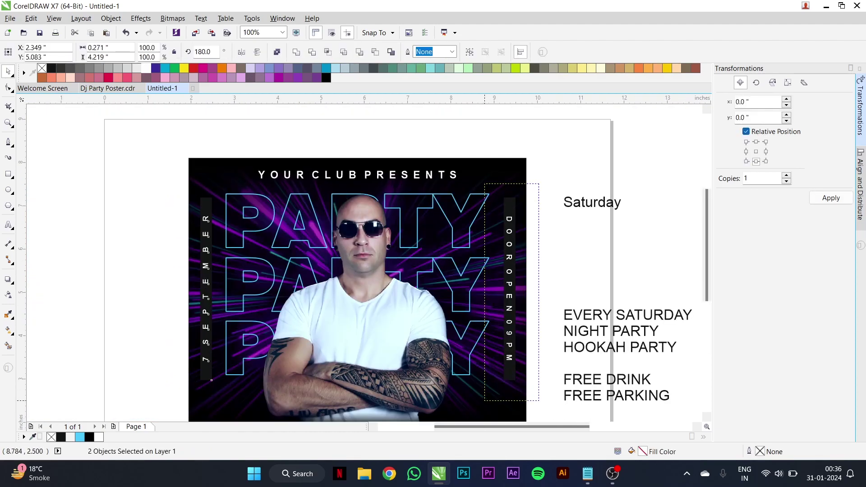
pyautogui.moveTo(509, 226); pyautogui.dragTo(508, 215)
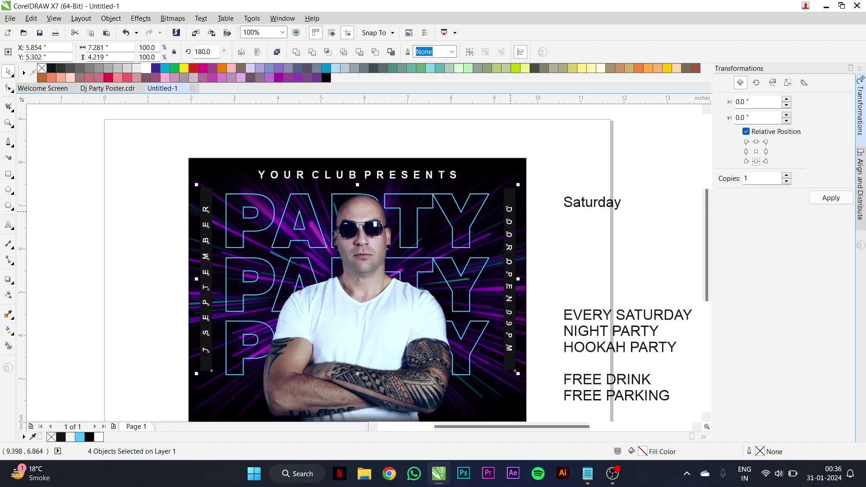
pyautogui.press('Escape')
pyautogui.press('Tab')
# Retype Saturday as its own text and set it in the South Ortondo font.
pyautogui.scroll(-1, 567, 228)
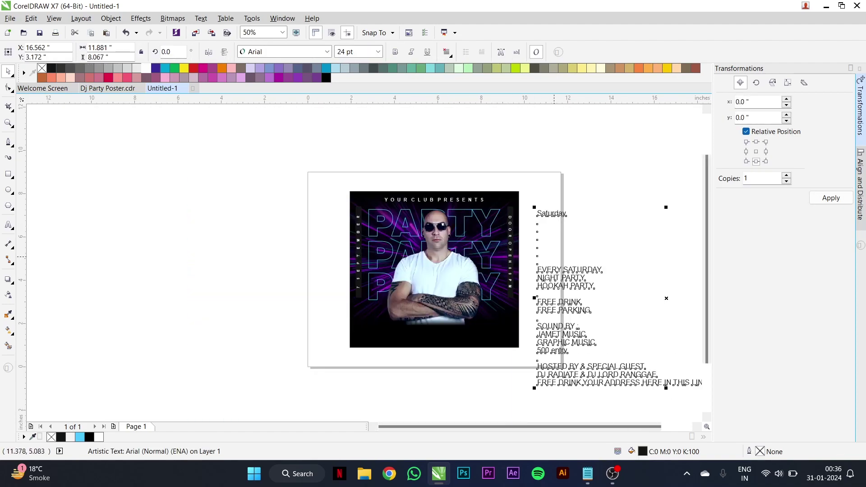
pyautogui.scroll(1, 525, 167)
pyautogui.doubleClick(523, 170)
pyautogui.press('Delete')
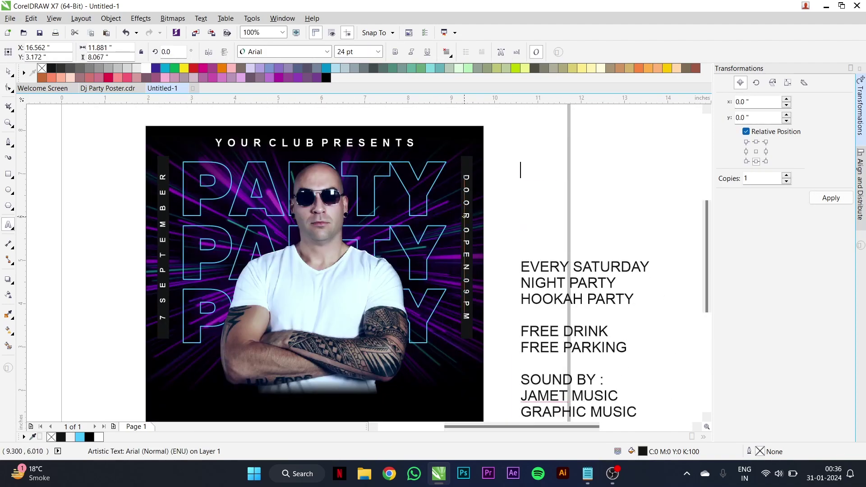
pyautogui.scroll(-1, 352, 252)
pyautogui.scroll(1, 538, 143)
pyautogui.write('Saturday')
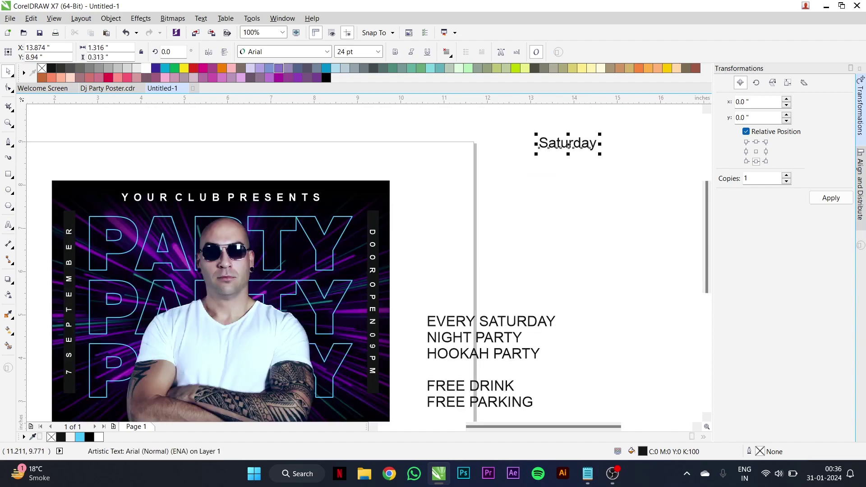
pyautogui.click(327, 51)
pyautogui.click(297, 85)
# Move Saturday onto the photo over the man's crossed arms.
pyautogui.scroll(-1, 556, 145)
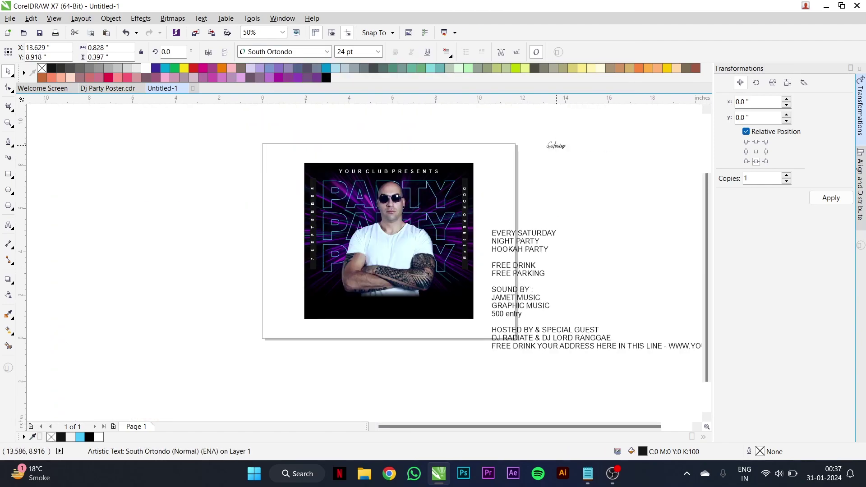
pyautogui.moveTo(556, 145)
pyautogui.mouseDown()
pyautogui.moveTo(383, 283)
pyautogui.moveTo(420, 291)
pyautogui.mouseUp()
pyautogui.scroll(1, 392, 292)
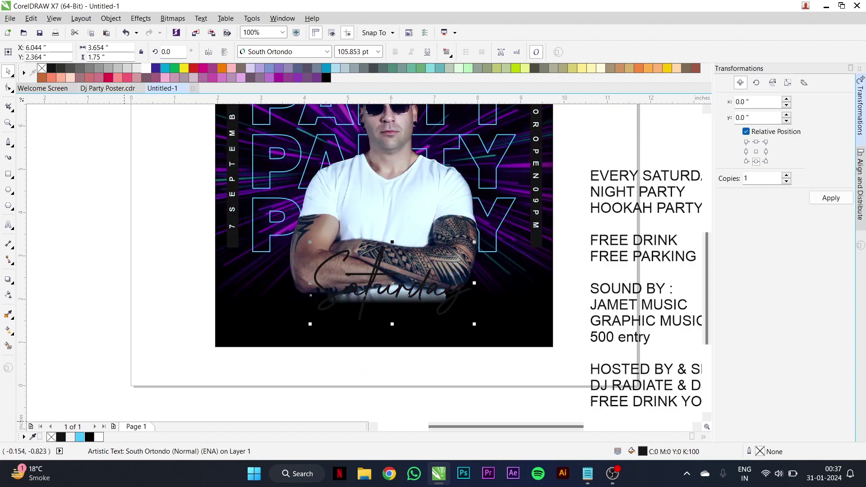
pyautogui.scroll(-1, 511, 399)
pyautogui.scroll(1, 493, 345)
# Shrink the man's photo slightly and give it a light blue Large Glow shadow.
pyautogui.click(493, 345)
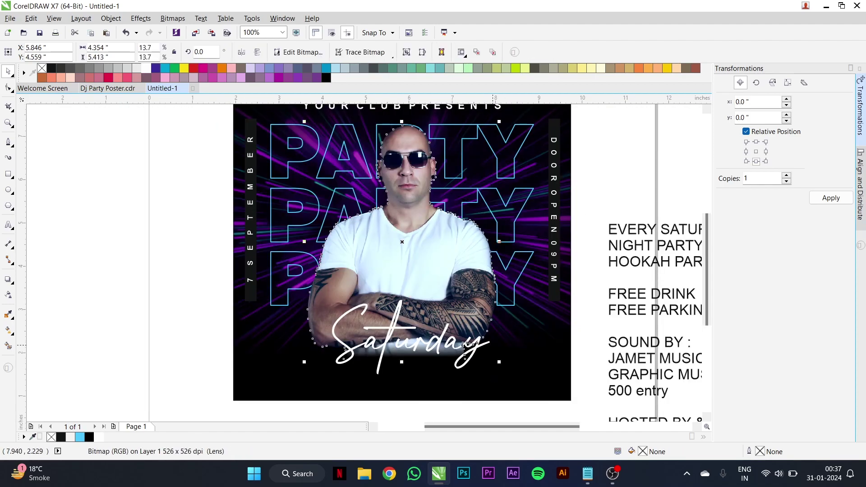
pyautogui.moveTo(499, 361); pyautogui.dragTo(498, 359)
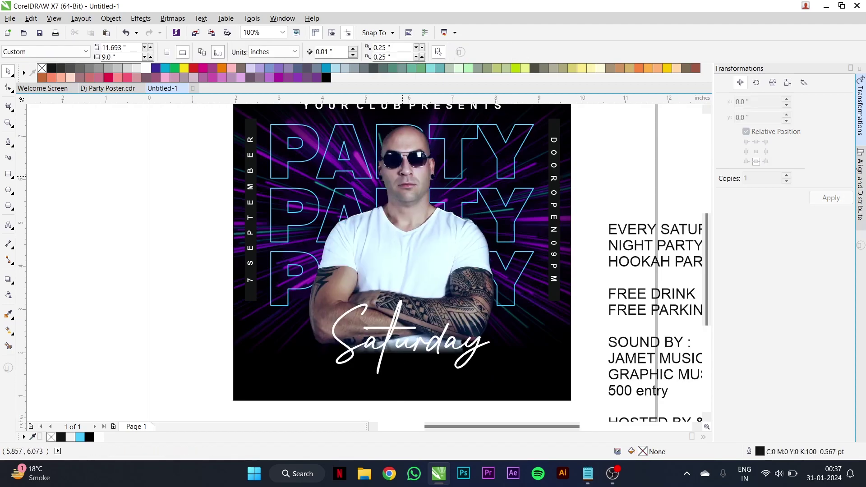
pyautogui.click(8, 279)
pyautogui.click(27, 51)
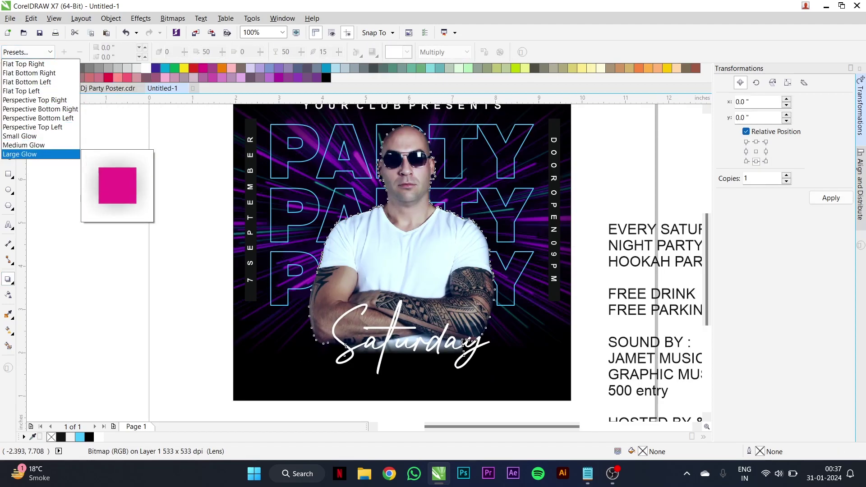
pyautogui.click(20, 155)
pyautogui.click(407, 52)
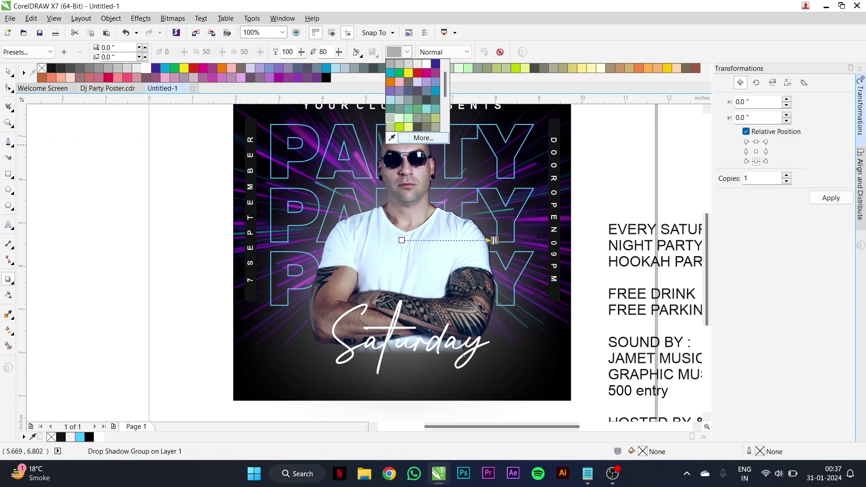
pyautogui.click(418, 136)
pyautogui.click(79, 436)
pyautogui.click(451, 310)
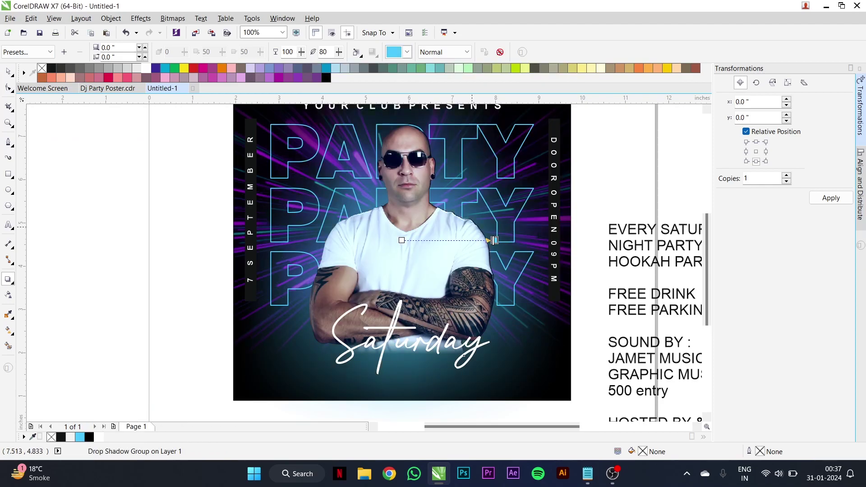
# Set the glow's feather to 50, then break the glow apart from the photo.
pyautogui.scroll(-1, 407, 149)
pyautogui.scroll(1, 407, 149)
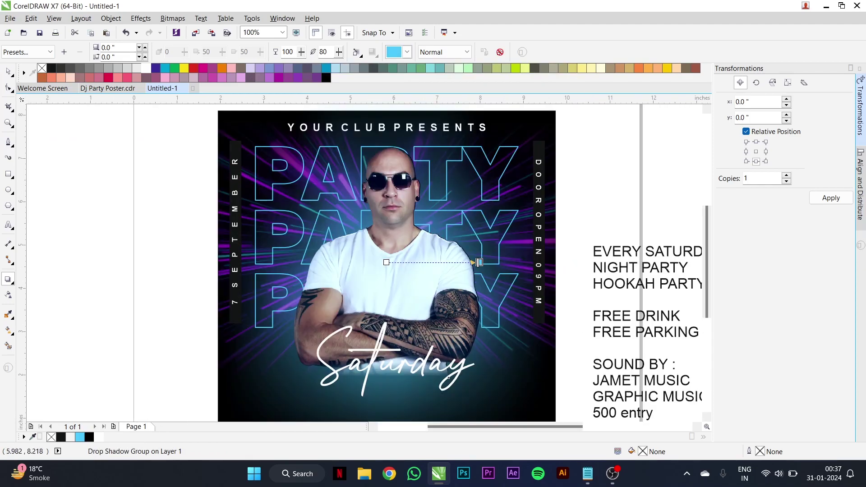
pyautogui.write('50')
pyautogui.press('Return')
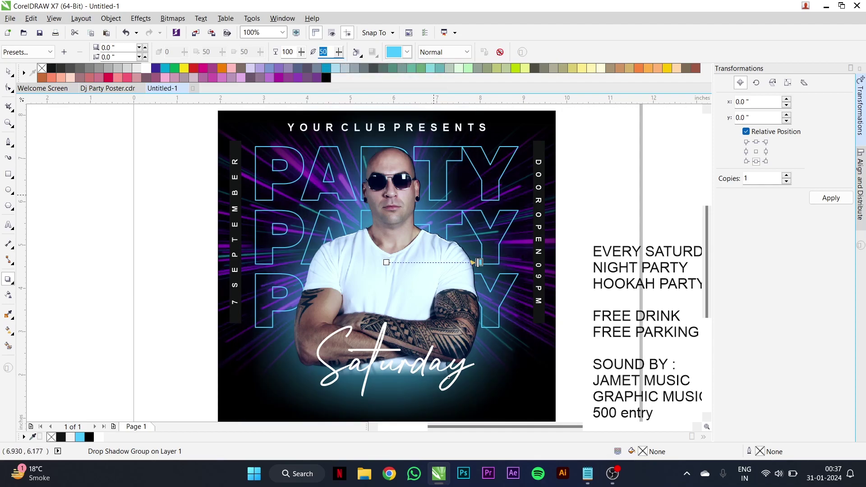
pyautogui.press('space')
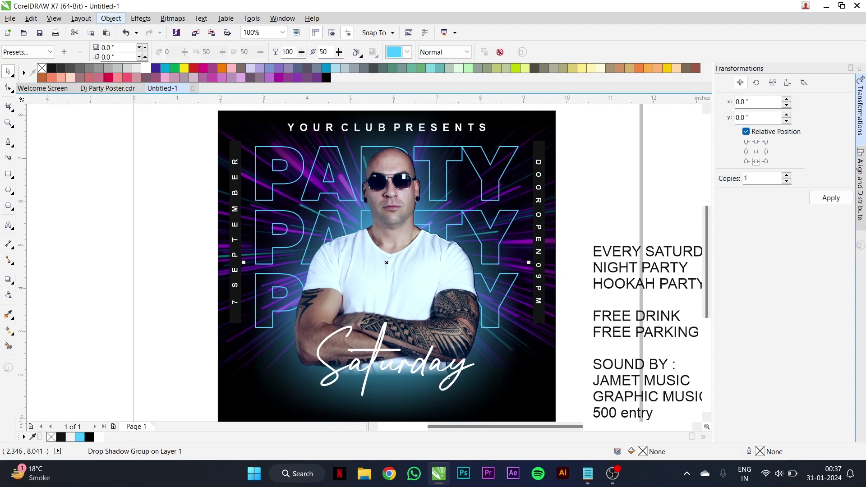
pyautogui.click(111, 18)
pyautogui.click(136, 175)
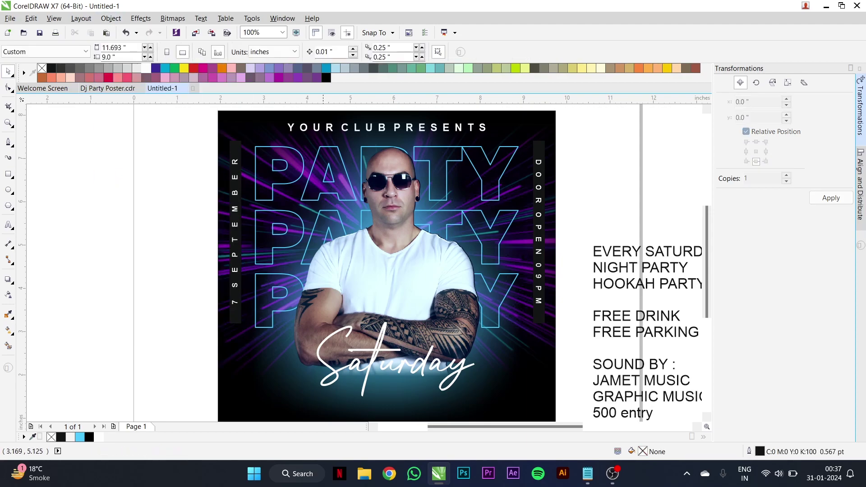
# Reapply a Large Glow shadow to the man in cyan #4AC9FF.
pyautogui.click(307, 288)
pyautogui.click(8, 279)
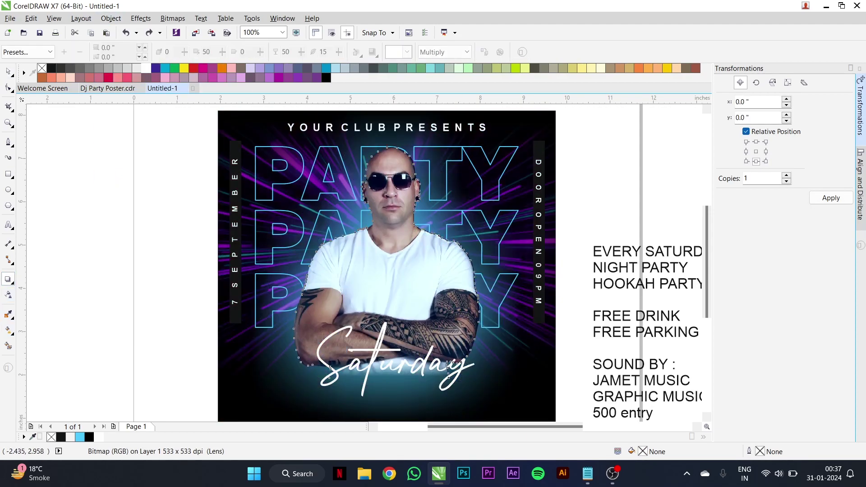
pyautogui.click(50, 52)
pyautogui.click(18, 155)
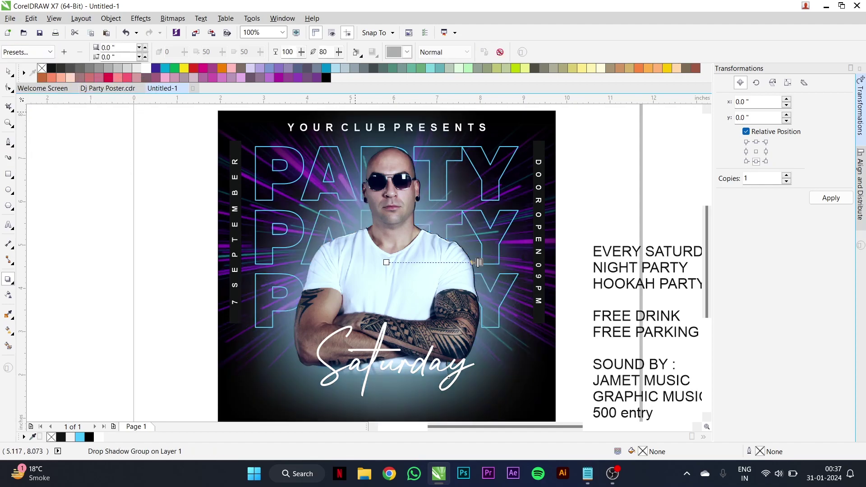
pyautogui.click(406, 52)
pyautogui.click(421, 143)
pyautogui.click(473, 109)
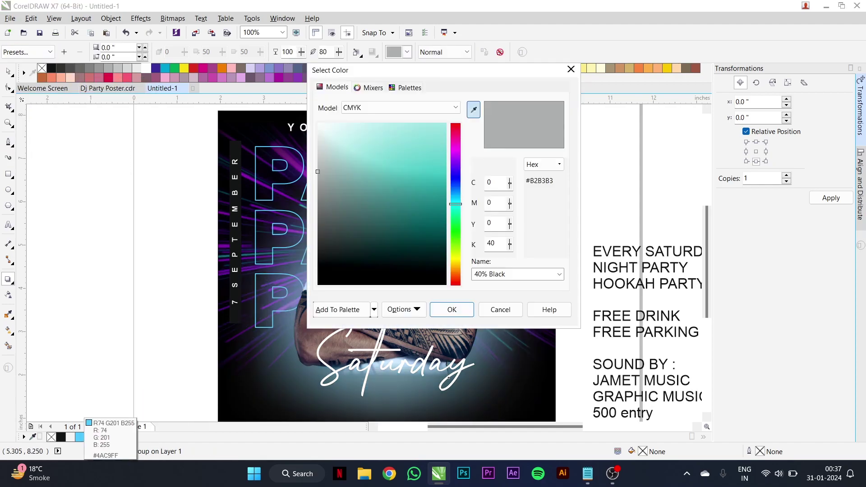
pyautogui.click(80, 437)
pyautogui.click(452, 309)
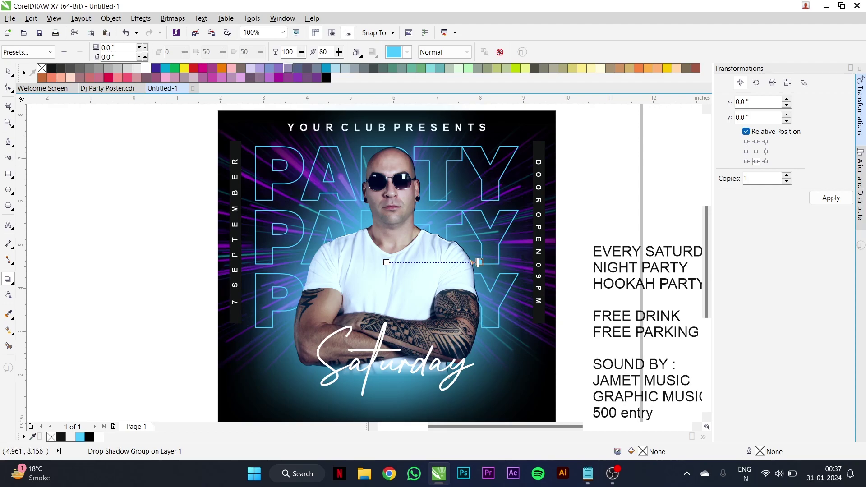
# Set the cyan glow's feather to 10 and opacity to 50.
pyautogui.click(323, 52)
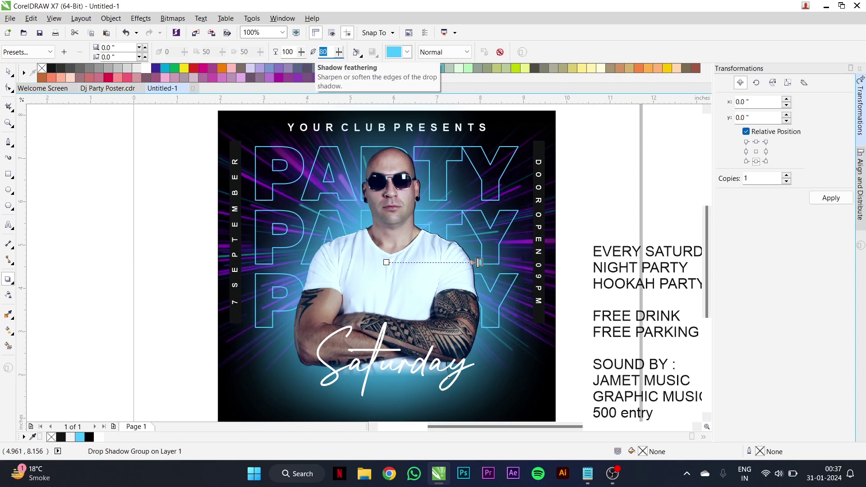
pyautogui.write('10')
pyautogui.press('Return')
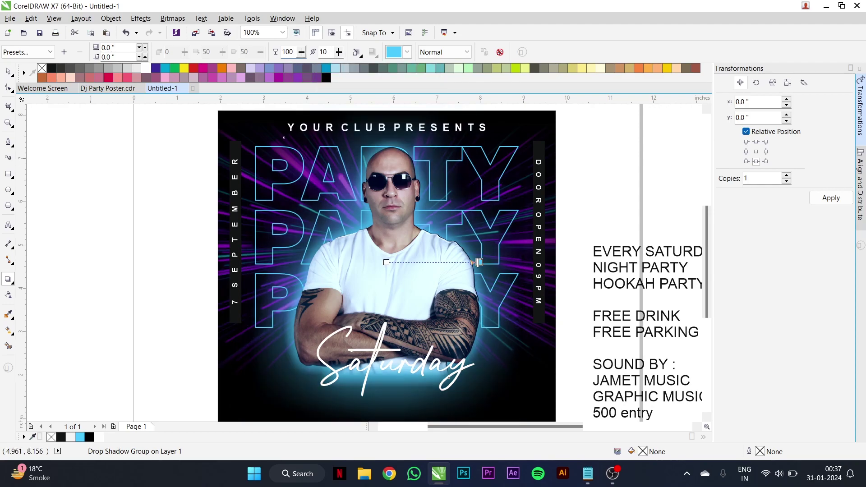
pyautogui.write('50')
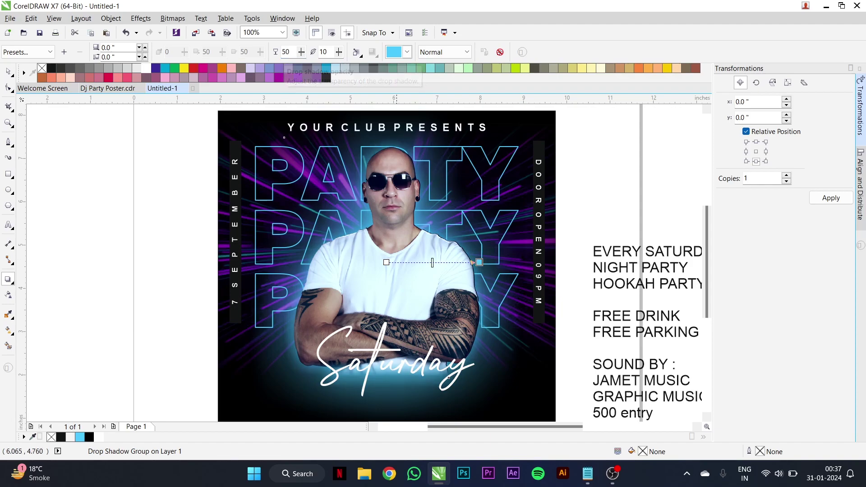
pyautogui.press('Return')
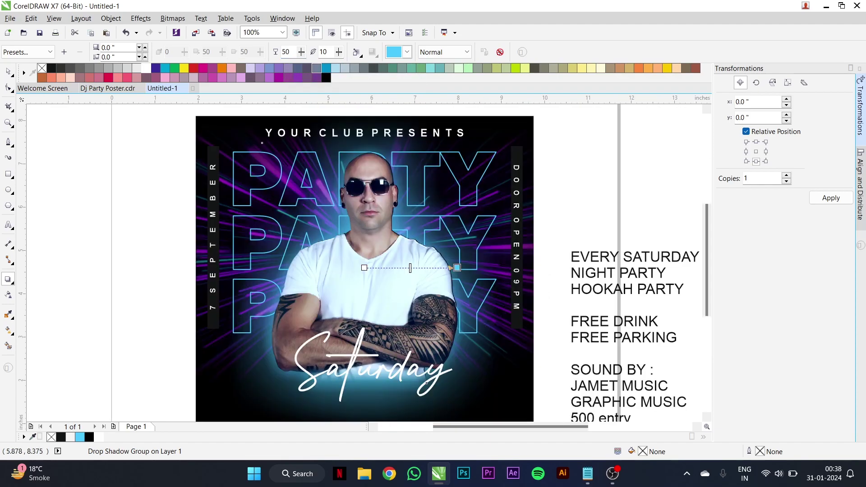
# Shorten the lens rectangle slightly from the top.
pyautogui.press('Tab')
pyautogui.scroll(-1, 364, 268)
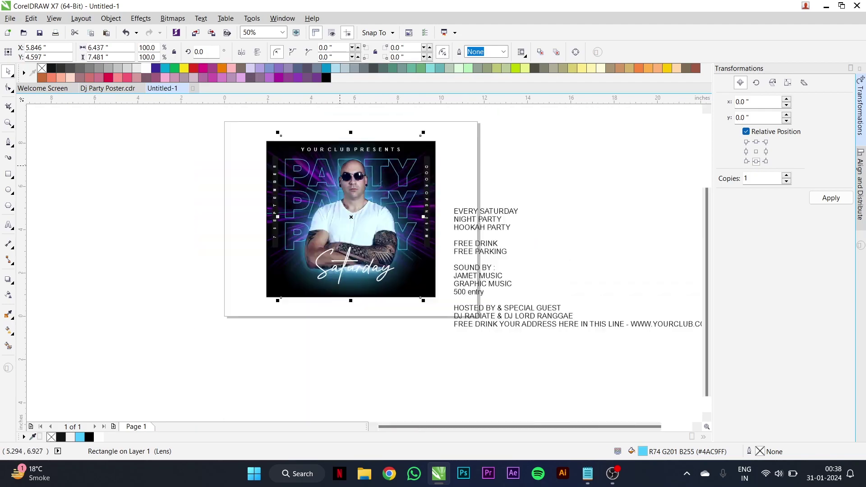
pyautogui.scroll(1, 365, 268)
pyautogui.moveTo(344, 145); pyautogui.dragTo(350, 154)
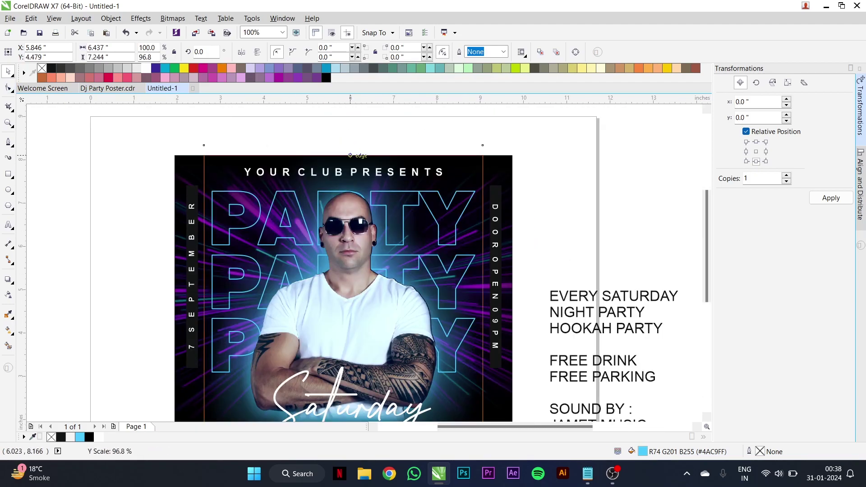
# Give Saturday a 2.0 pt outline with rounded corners and line caps.
pyautogui.click(329, 379)
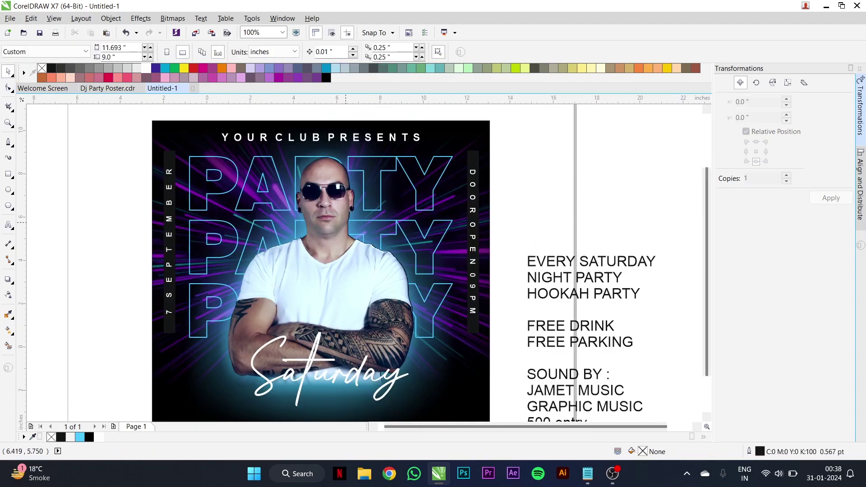
pyautogui.scroll(-2, 329, 380)
pyautogui.scroll(1, 323, 295)
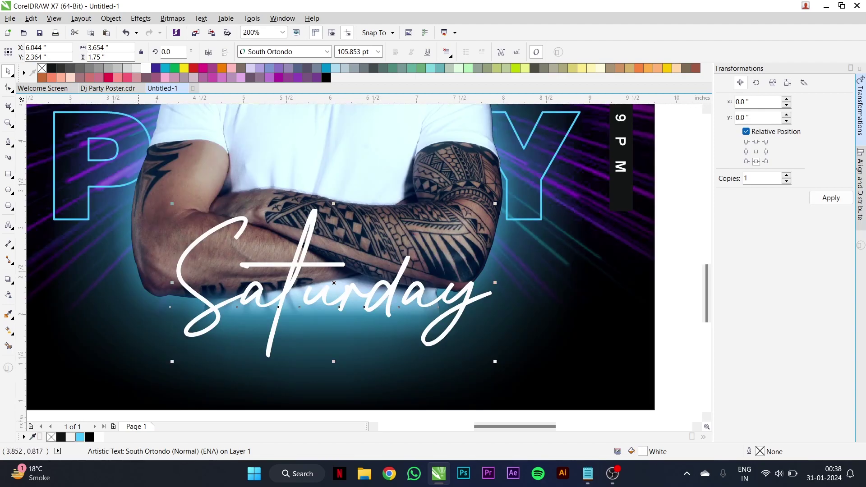
pyautogui.scroll(1, 332, 235)
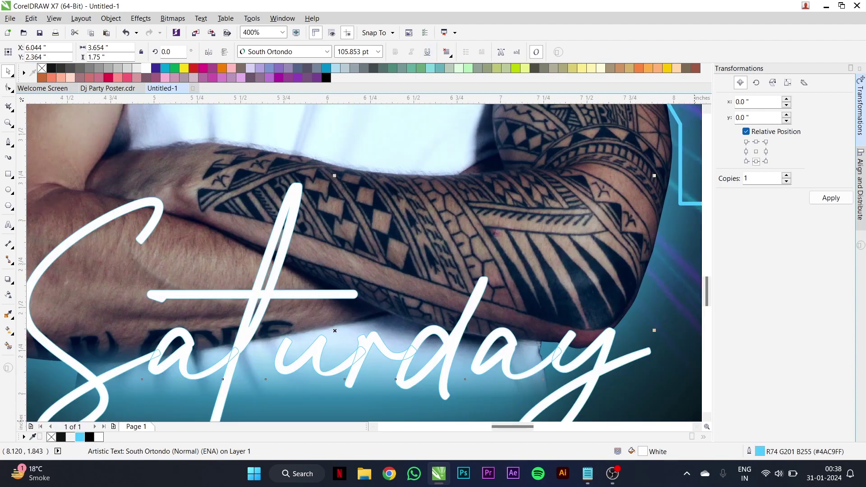
pyautogui.press('F12')
pyautogui.click(367, 155)
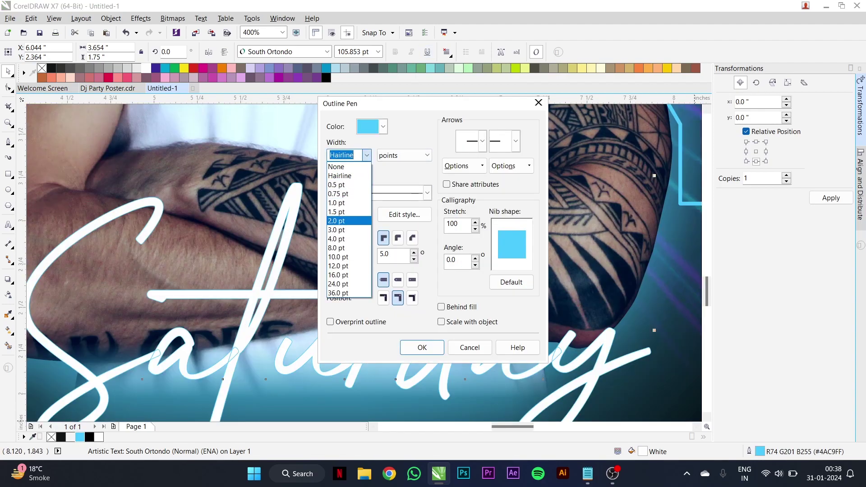
pyautogui.click(348, 220)
pyautogui.click(397, 237)
pyautogui.click(397, 280)
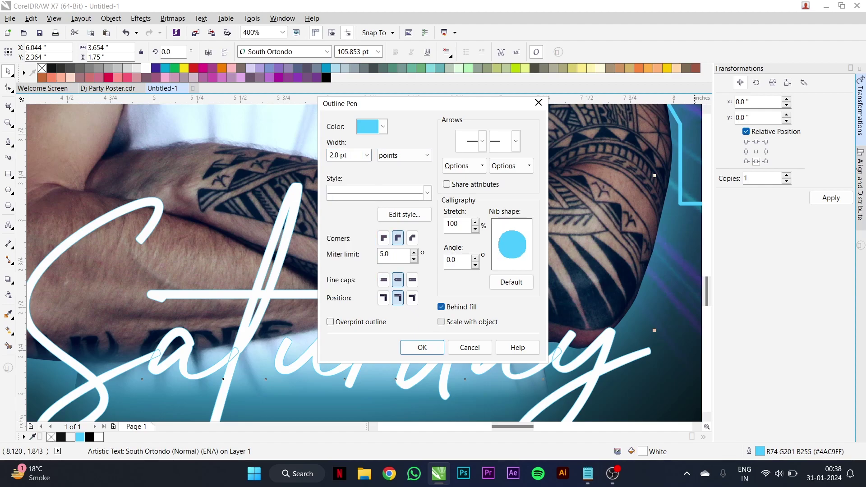
pyautogui.click(422, 347)
# Tilt Saturday about 9°, enlarge it slightly and reposition it on the photo.
pyautogui.scroll(-1, 423, 301)
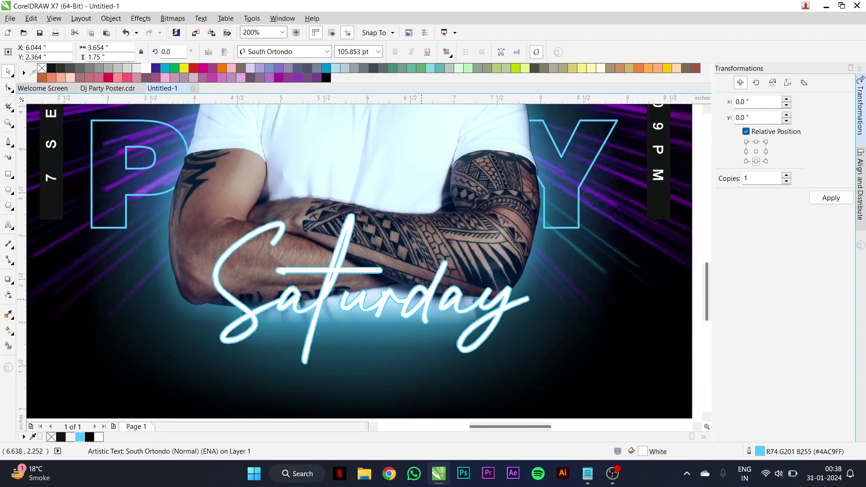
pyautogui.moveTo(422, 301); pyautogui.dragTo(413, 285)
pyautogui.moveTo(521, 195); pyautogui.dragTo(507, 172)
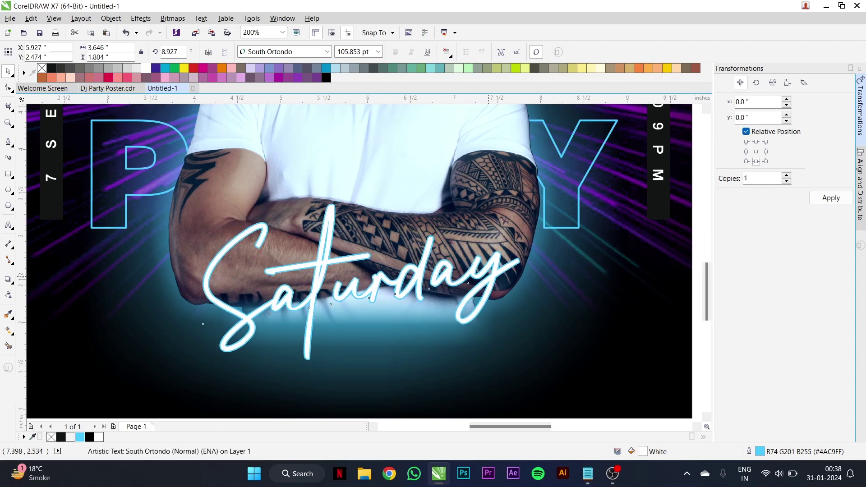
pyautogui.scroll(-1, 504, 317)
pyautogui.moveTo(510, 319); pyautogui.dragTo(511, 319)
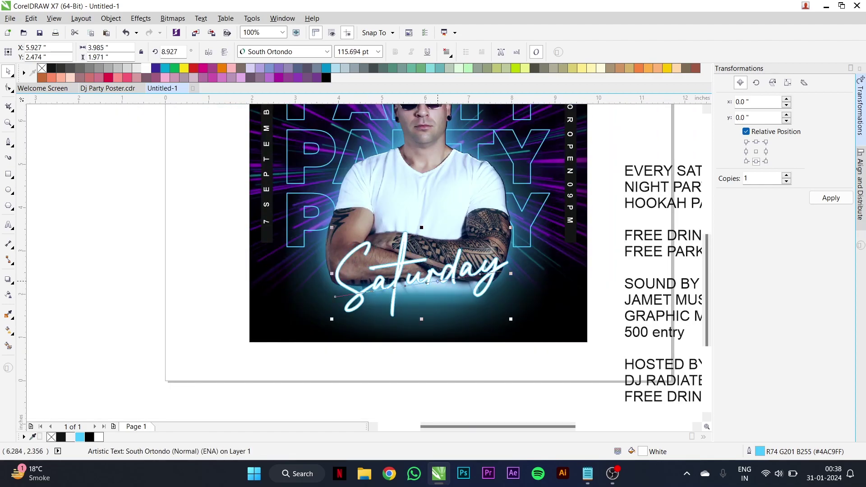
pyautogui.moveTo(442, 275); pyautogui.dragTo(442, 260)
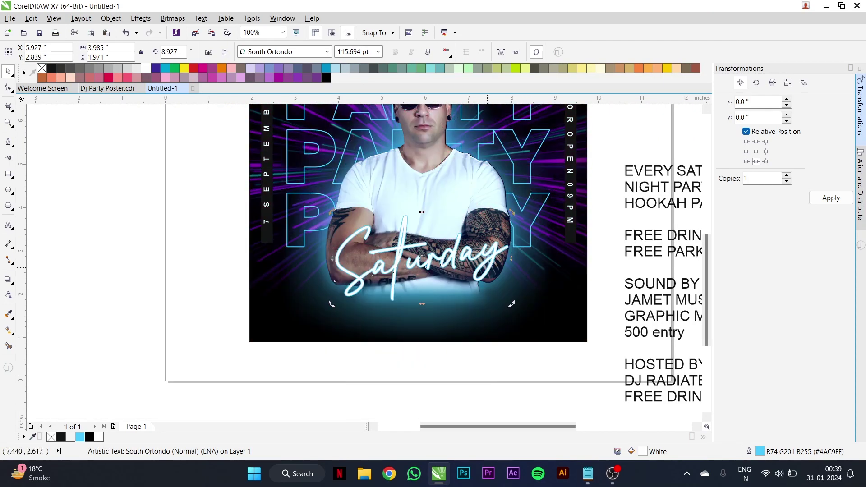
pyautogui.moveTo(511, 303); pyautogui.dragTo(510, 302)
# Cut EVERY SATURDAY, NIGHT PARTY, HOOKAH PARTY from the info text into a new bold text object.
pyautogui.scroll(-1, 463, 339)
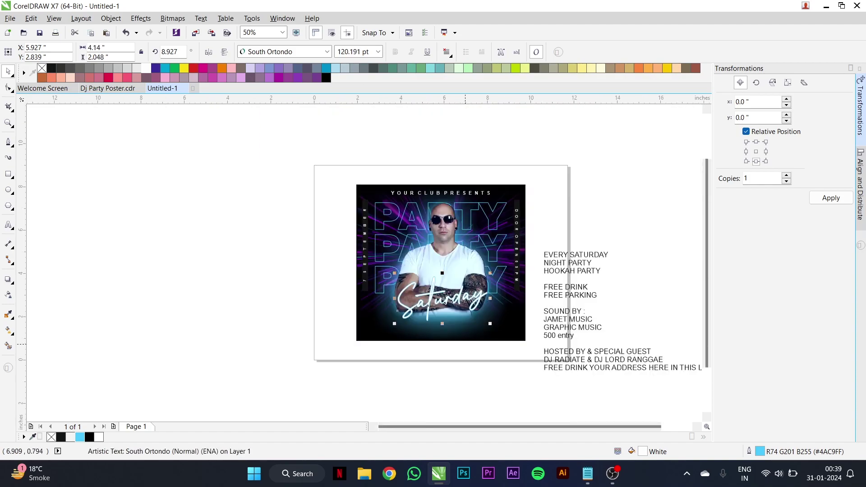
pyautogui.click(581, 352)
pyautogui.scroll(1, 581, 351)
pyautogui.click(518, 179)
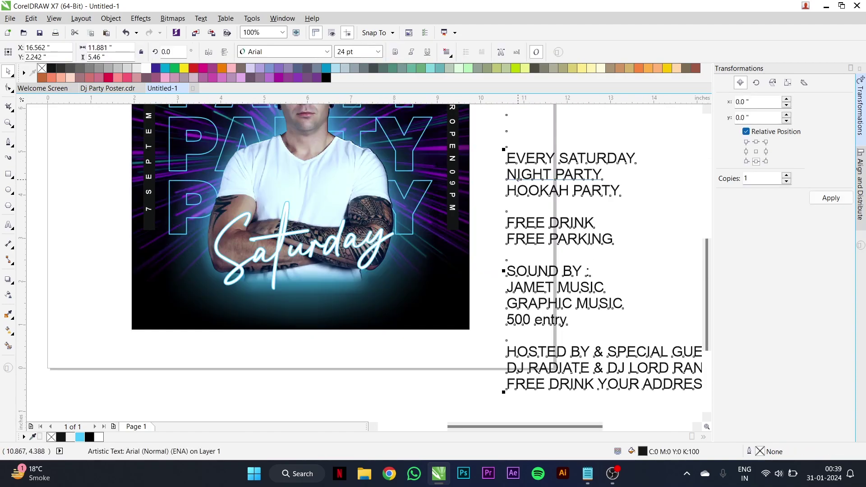
pyautogui.hotkey('shift', 'Down')
pyautogui.hotkey('shift', 'Down')
pyautogui.hotkey('shift', 'Down')
pyautogui.hotkey('ctrl', 'c')
pyautogui.press('Delete')
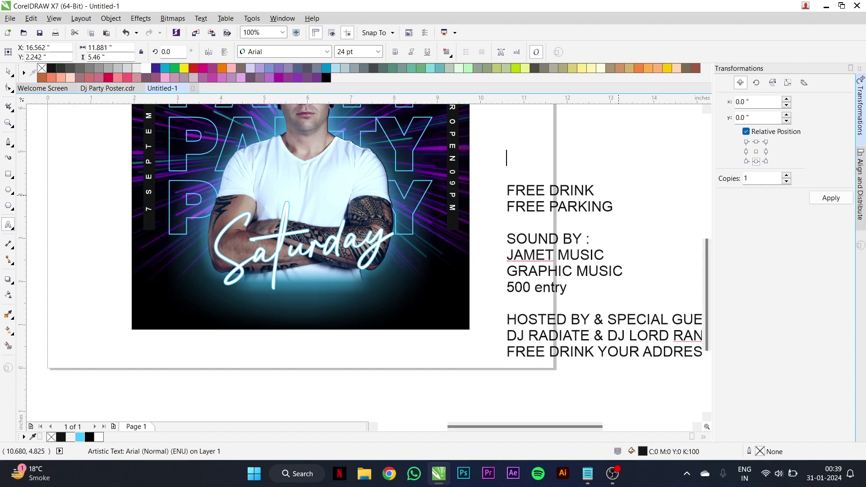
pyautogui.hotkey('ctrl', 'a')
pyautogui.press('Delete')
pyautogui.hotkey('ctrl', 'v')
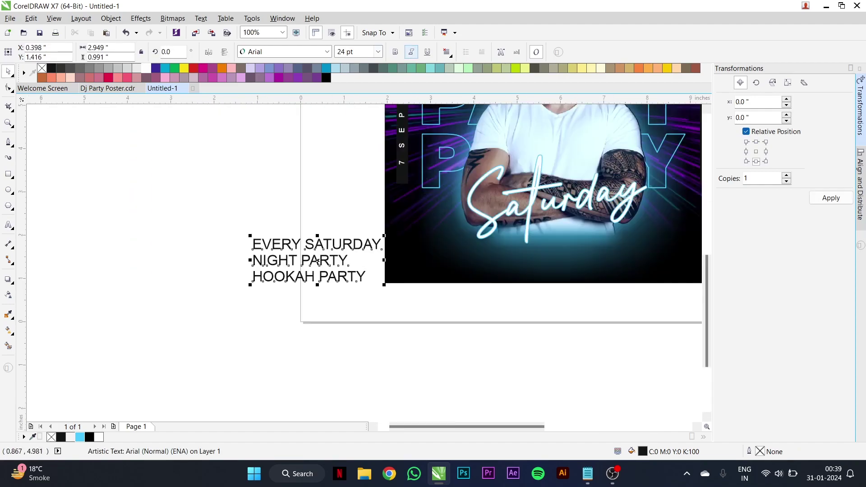
pyautogui.hotkey('ctrl', 'b')
# Make the three lines 10 pt white and place them at the poster's lower left.
pyautogui.moveTo(318, 260); pyautogui.dragTo(456, 227)
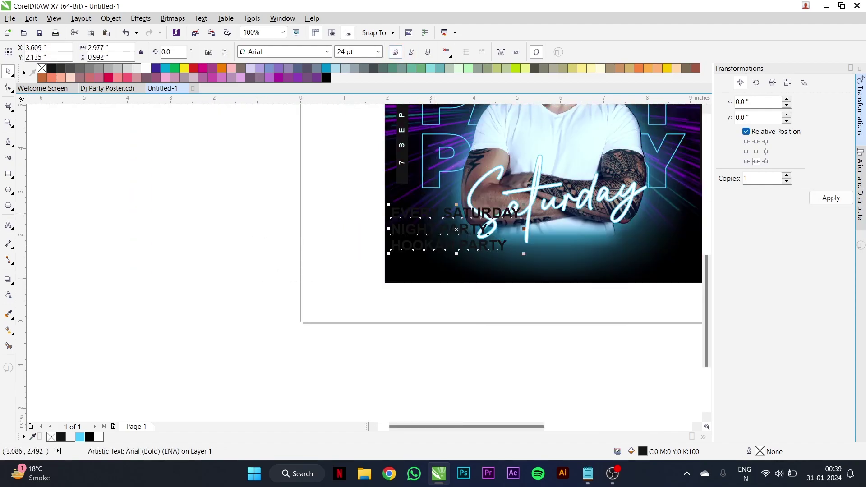
pyautogui.write('10')
pyautogui.press('Return')
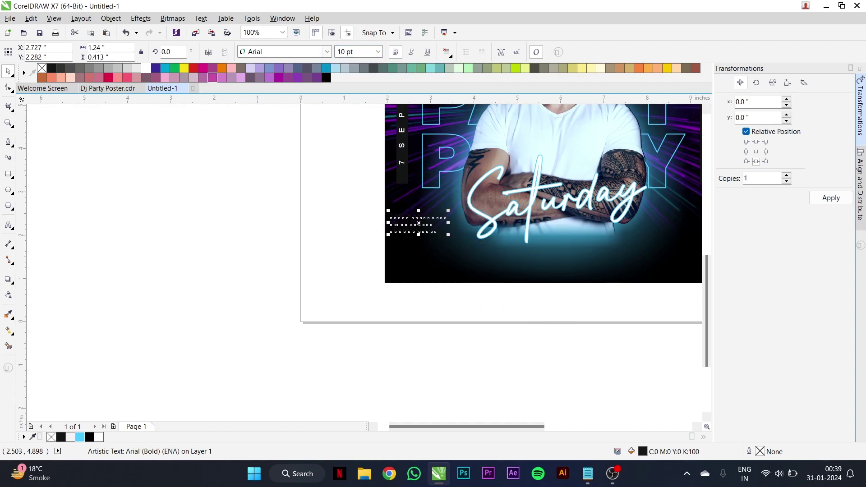
pyautogui.click(146, 68)
pyautogui.scroll(2, 441, 248)
pyautogui.moveTo(426, 199); pyautogui.dragTo(425, 174)
pyautogui.scroll(-2, 425, 257)
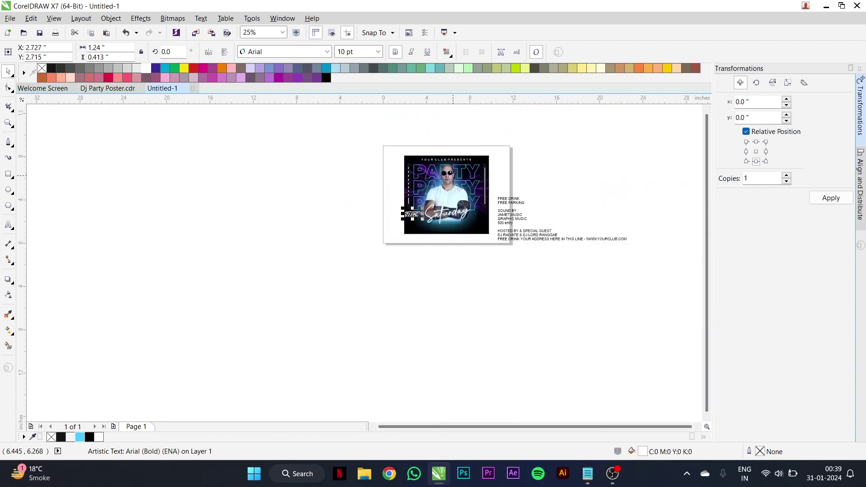
# Shrink the grouped PARTY titles slightly about their centre.
pyautogui.click(519, 180)
pyautogui.click(552, 208)
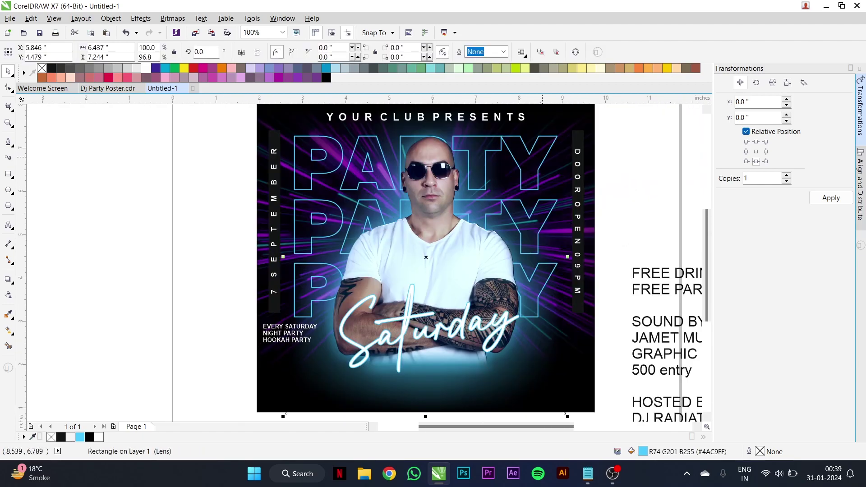
pyautogui.click(553, 194)
pyautogui.moveTo(559, 319); pyautogui.dragTo(551, 313)
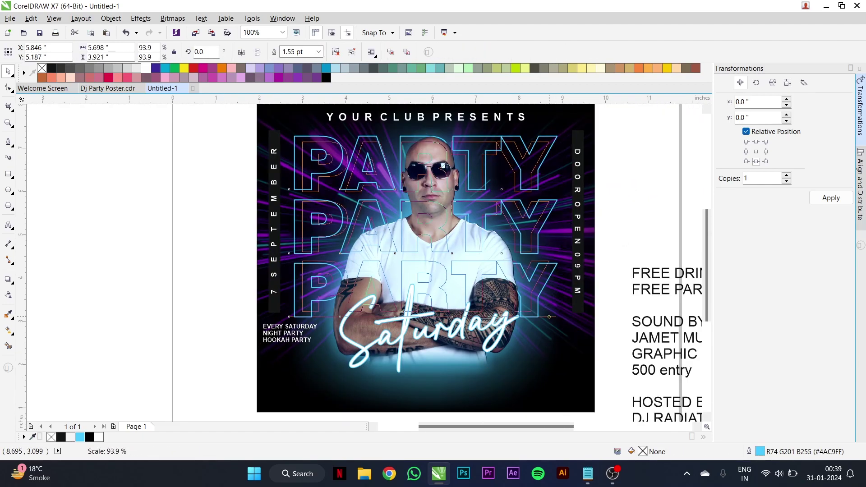
# Nudge the EVERY SATURDAY lines up and increase their line spacing.
pyautogui.scroll(-1, 511, 287)
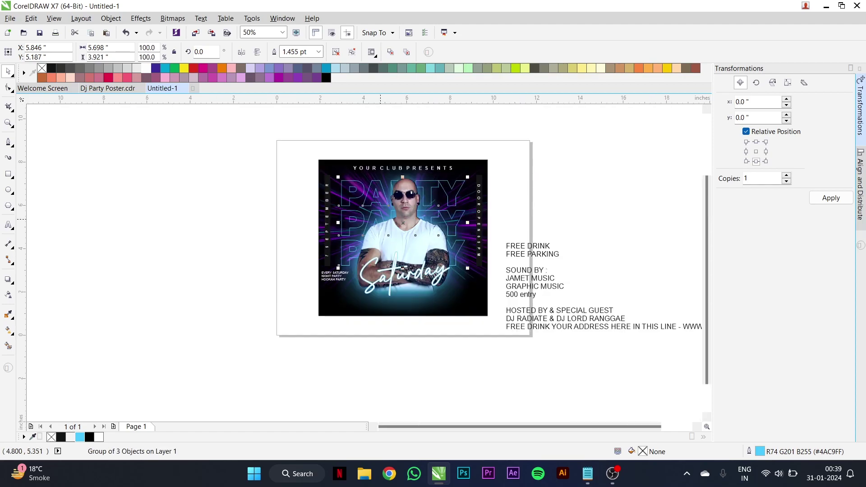
pyautogui.scroll(2, 329, 271)
pyautogui.click(329, 264)
pyautogui.moveTo(330, 264); pyautogui.dragTo(330, 259)
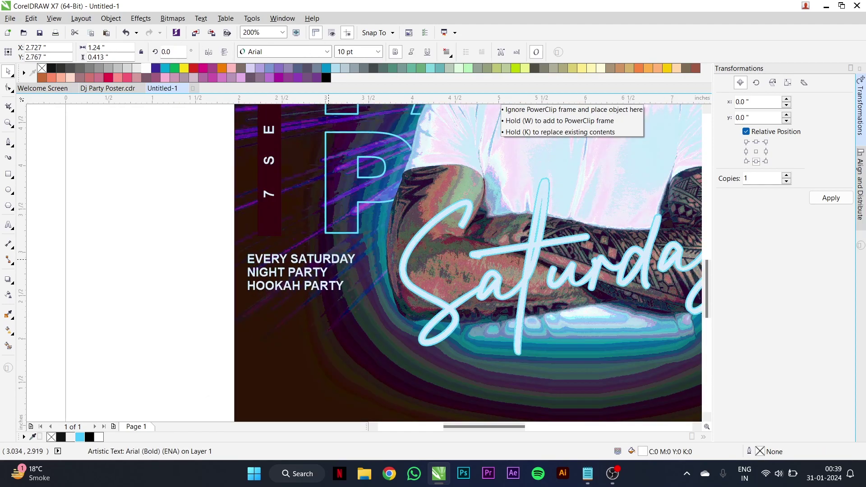
pyautogui.press('F10')
pyautogui.moveTo(248, 298); pyautogui.dragTo(247, 303)
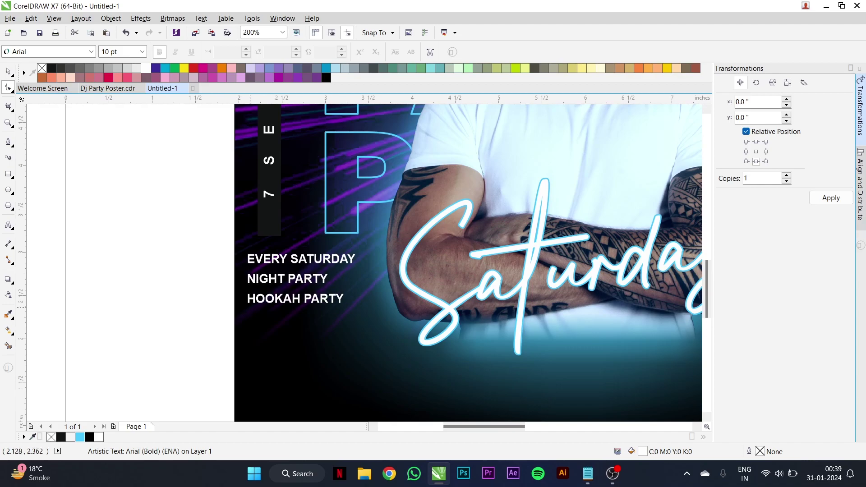
pyautogui.scroll(-1, 247, 304)
pyautogui.press('space')
# Move the whole poster group slightly down the page.
pyautogui.scroll(-1, 334, 228)
pyautogui.click(374, 152)
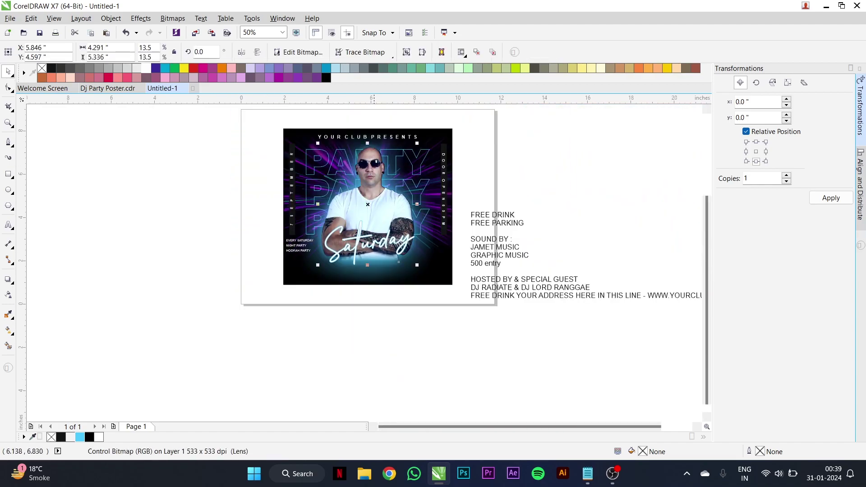
pyautogui.scroll(1, 374, 152)
pyautogui.click(396, 146)
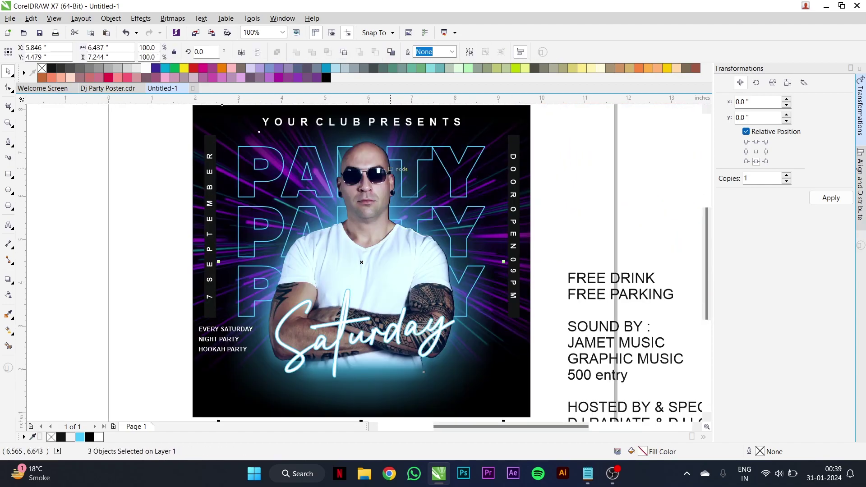
pyautogui.moveTo(379, 167); pyautogui.dragTo(378, 173)
# Lower the top edge of the full-poster rectangle slightly.
pyautogui.scroll(1, 378, 174)
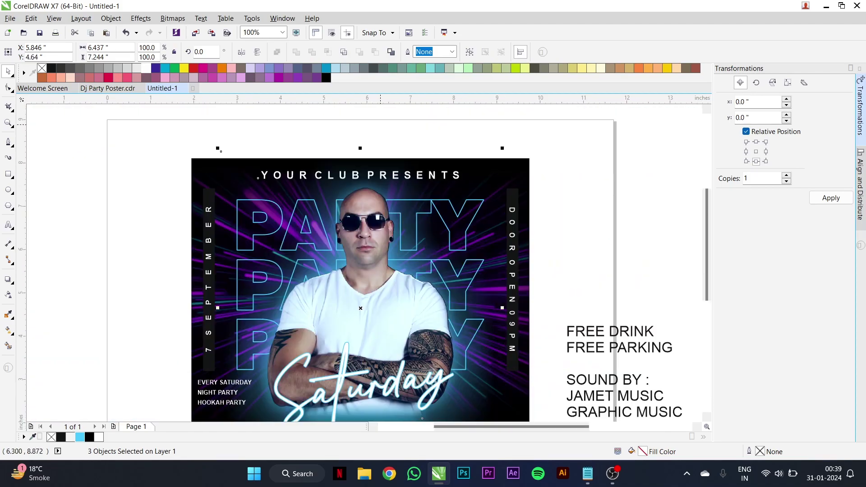
pyautogui.click(363, 154)
pyautogui.scroll(1, 363, 149)
pyautogui.moveTo(361, 147); pyautogui.dragTo(361, 163)
pyautogui.scroll(-3, 361, 164)
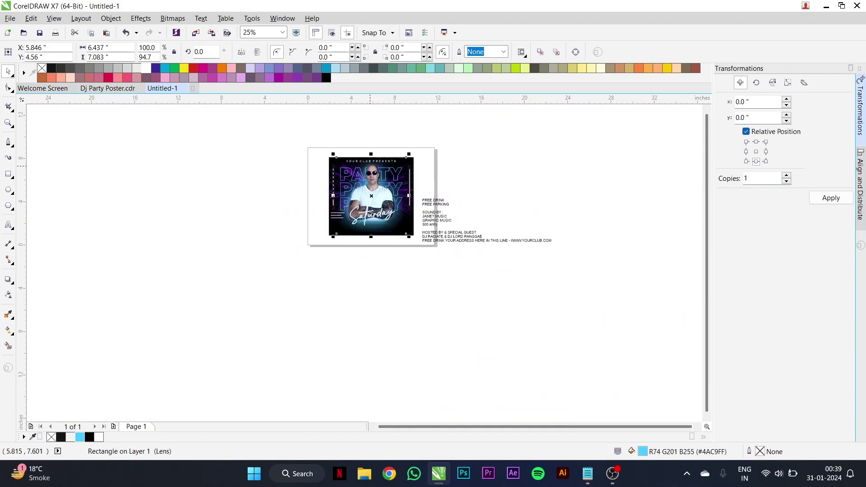
pyautogui.scroll(2, 427, 226)
pyautogui.click(432, 208)
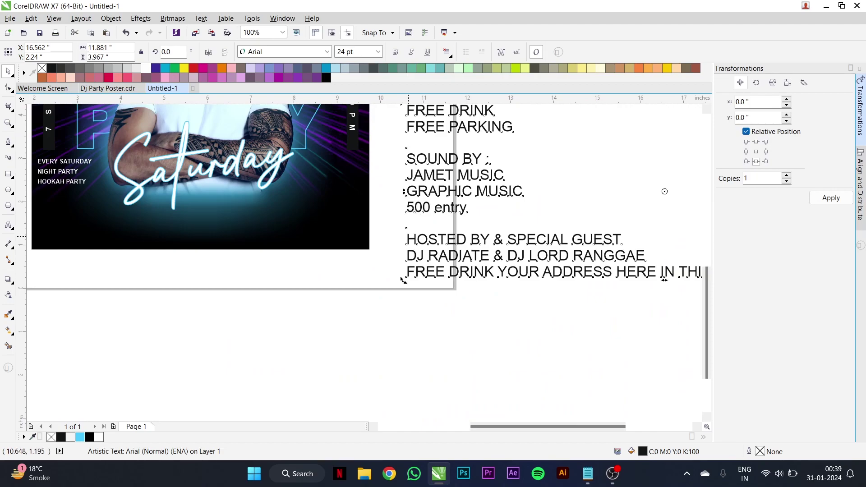
# Move the last three info lines into new text below the poster, bolding HOSTED BY.
pyautogui.doubleClick(408, 238)
pyautogui.moveTo(408, 237); pyautogui.dragTo(619, 289)
pyautogui.scroll(-1, 586, 203)
pyautogui.scroll(1, 587, 202)
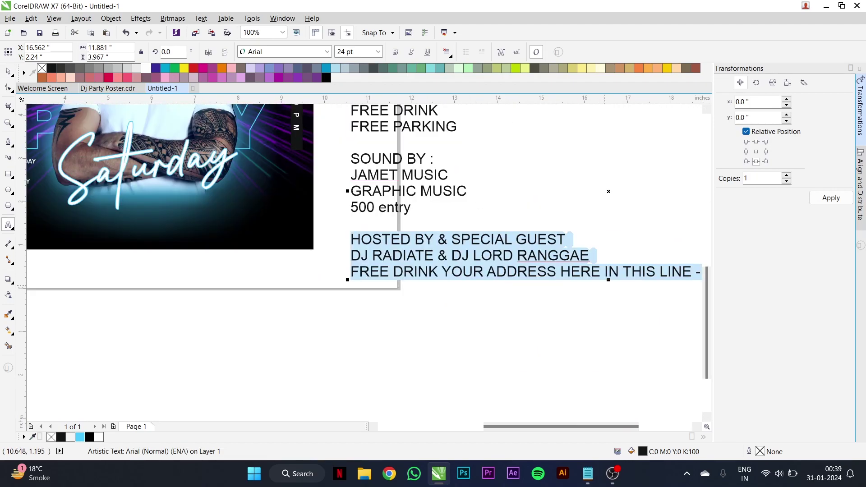
pyautogui.press('Delete')
pyautogui.scroll(-1, 577, 151)
pyautogui.scroll(1, 577, 152)
pyautogui.click(287, 261)
pyautogui.hotkey('ctrl', 'v')
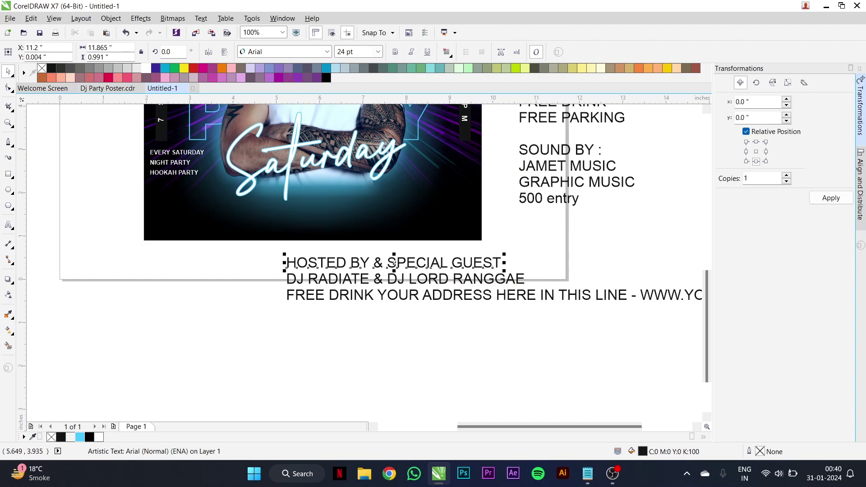
pyautogui.hotkey('ctrl', 'b')
# Set the DJ names line to the AkrutiOfficeAkshay01 font.
pyautogui.click(396, 278)
pyautogui.click(327, 52)
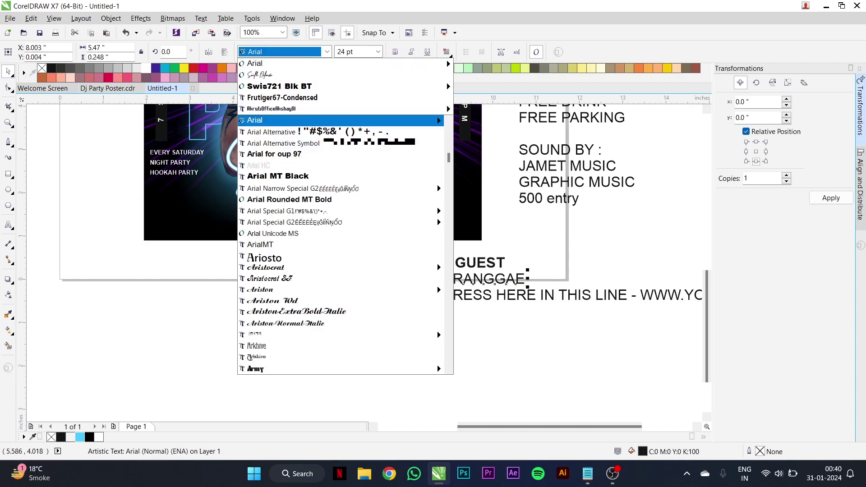
pyautogui.press('Down')
pyautogui.press('Down')
pyautogui.press('Return')
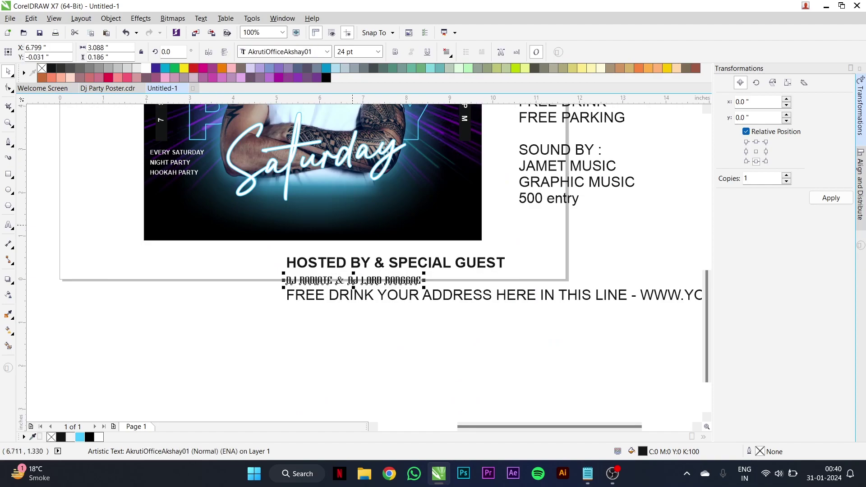
# Make HOSTED BY 15 pt white and centre it below the Saturday script.
pyautogui.click(396, 264)
pyautogui.write('15')
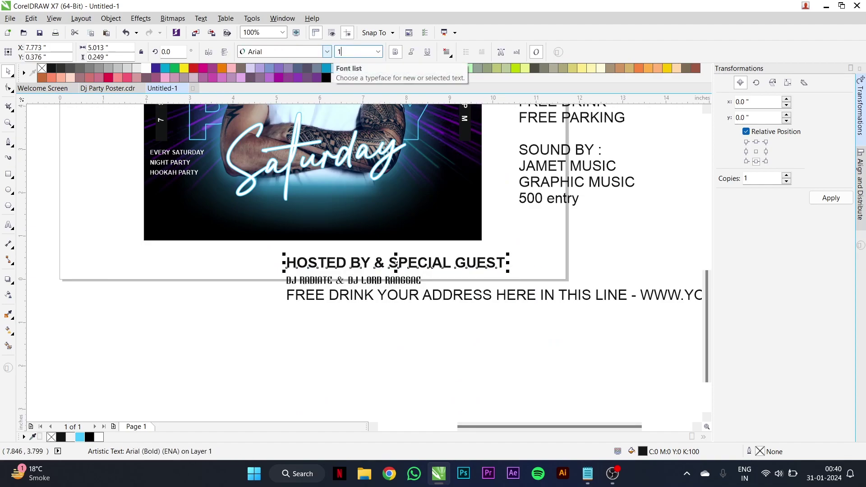
pyautogui.press('Return')
pyautogui.moveTo(341, 255); pyautogui.dragTo(325, 205)
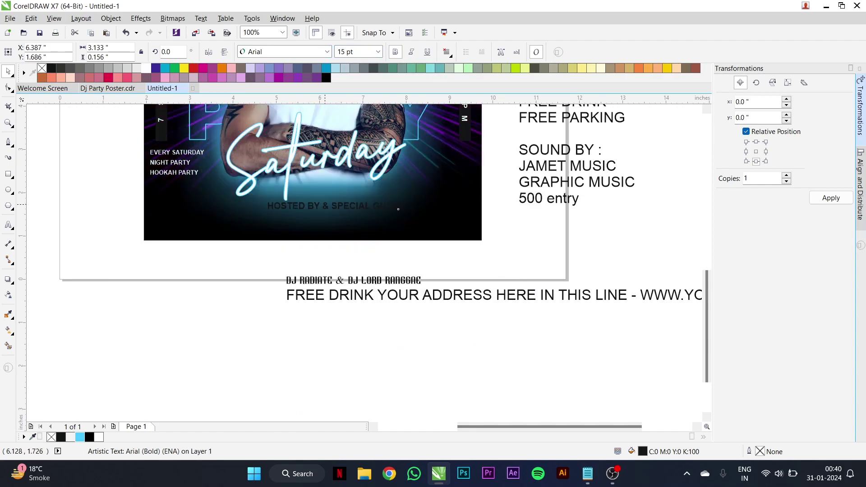
pyautogui.moveTo(291, 151); pyautogui.dragTo(288, 147)
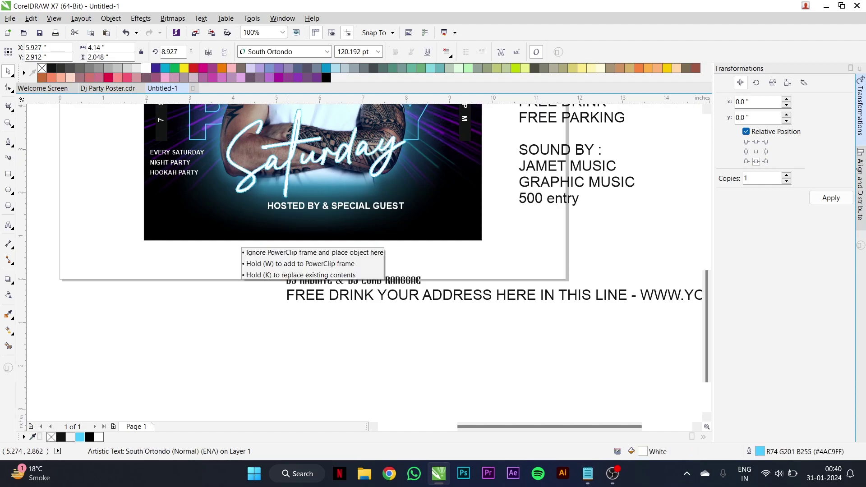
pyautogui.scroll(2, 337, 207)
pyautogui.click(316, 203)
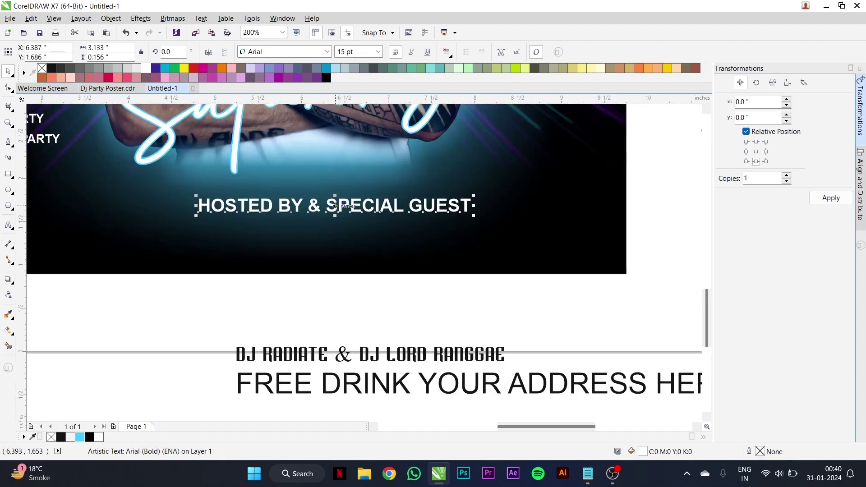
pyautogui.moveTo(316, 203)
pyautogui.mouseDown()
pyautogui.moveTo(341, 228)
pyautogui.moveTo(312, 228)
pyautogui.mouseUp()
# Move the DJ names into the poster, colour them cyan and enlarge across its width.
pyautogui.click(369, 355)
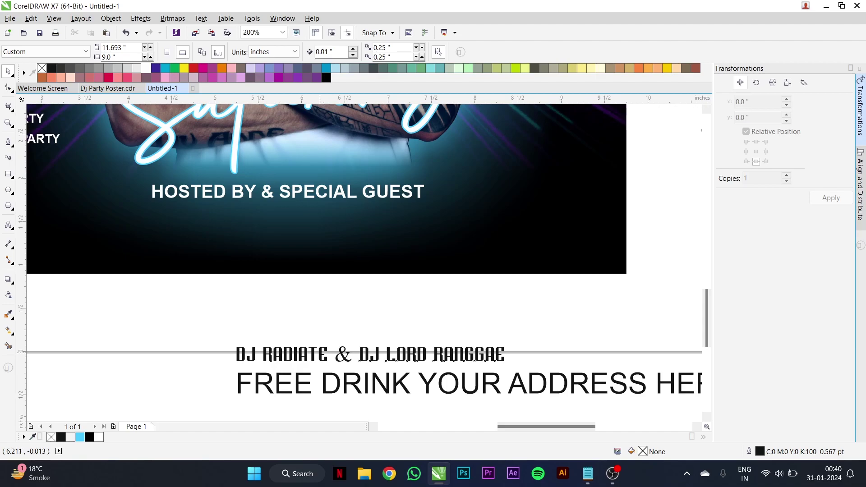
pyautogui.moveTo(370, 354); pyautogui.dragTo(302, 230)
pyautogui.click(79, 436)
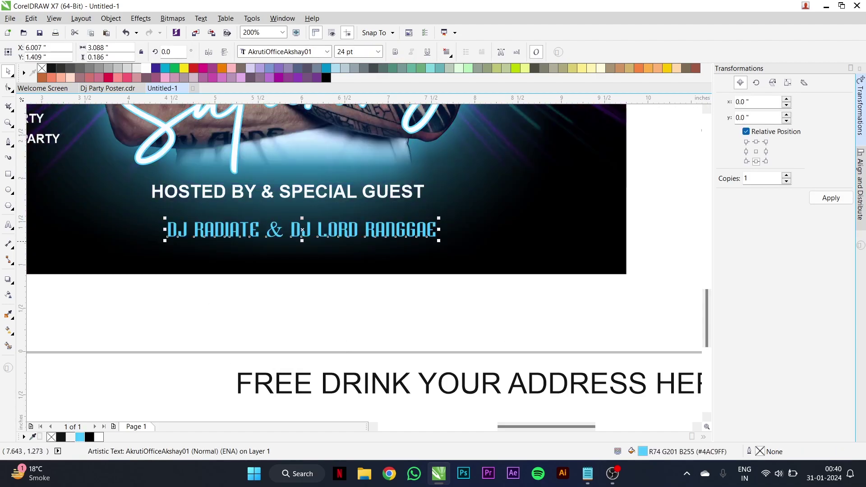
pyautogui.moveTo(439, 240)
pyautogui.mouseDown()
pyautogui.moveTo(543, 264)
pyautogui.moveTo(525, 262)
pyautogui.mouseUp()
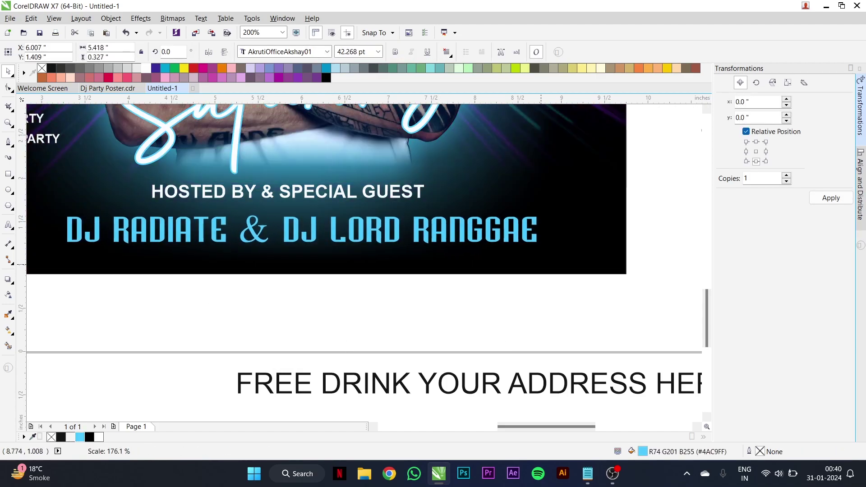
# Copy text formatting onto the address line and fit it under the DJ names.
pyautogui.click(455, 387)
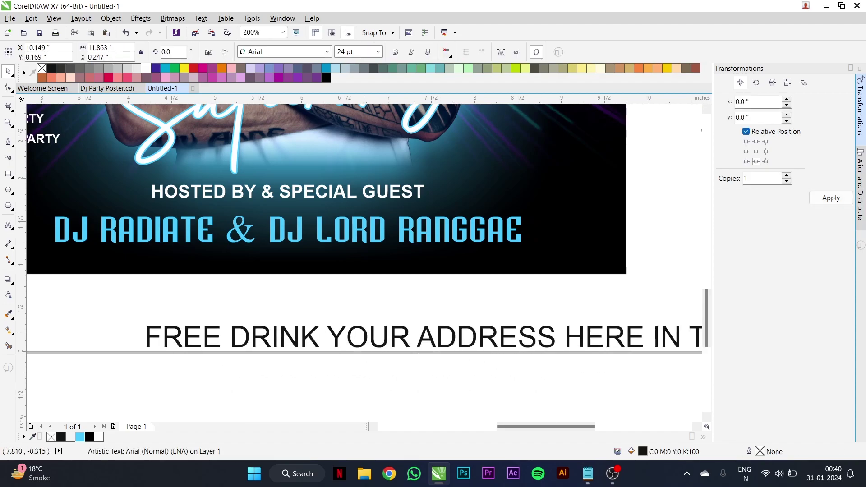
pyautogui.moveTo(455, 388); pyautogui.dragTo(312, 322)
pyautogui.hotkey('ctrl', 'shift', 'a')
pyautogui.click(350, 201)
pyautogui.click(445, 255)
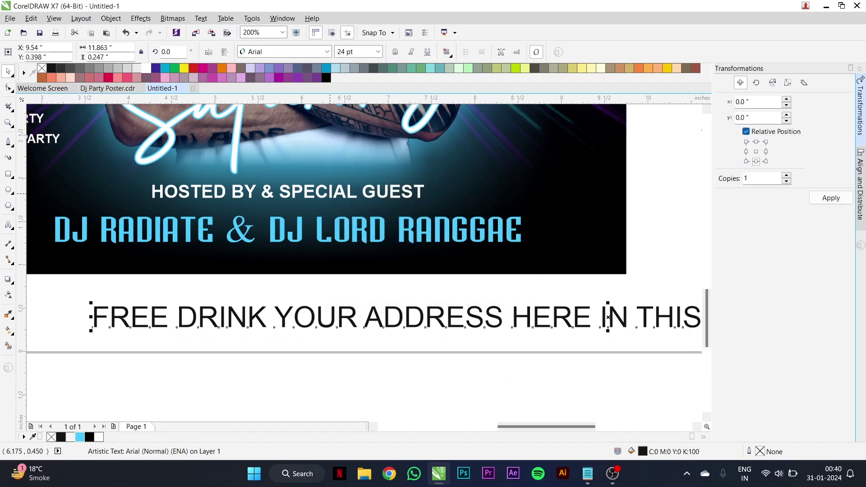
pyautogui.moveTo(417, 319)
pyautogui.mouseDown()
pyautogui.moveTo(327, 260)
pyautogui.moveTo(289, 259)
pyautogui.mouseUp()
pyautogui.moveTo(615, 267); pyautogui.dragTo(487, 263)
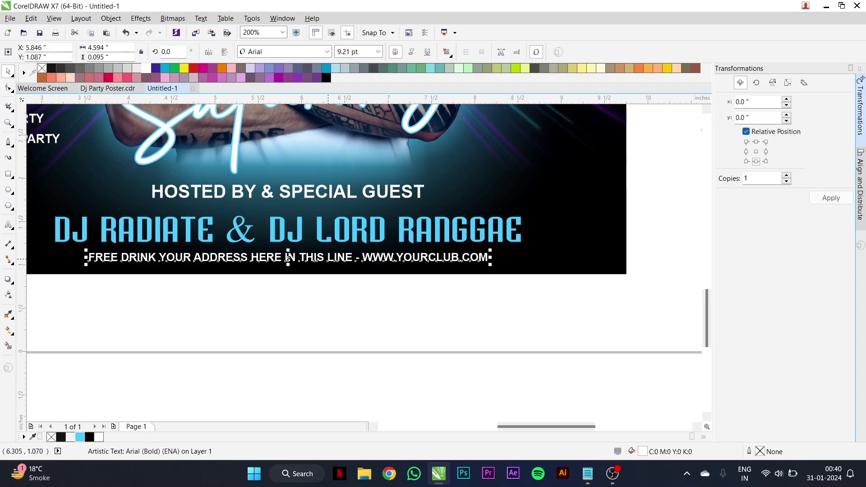
# Nudge the HOSTED BY line slightly up.
pyautogui.scroll(1, 329, 256)
pyautogui.click(328, 256)
pyautogui.scroll(-1, 402, 235)
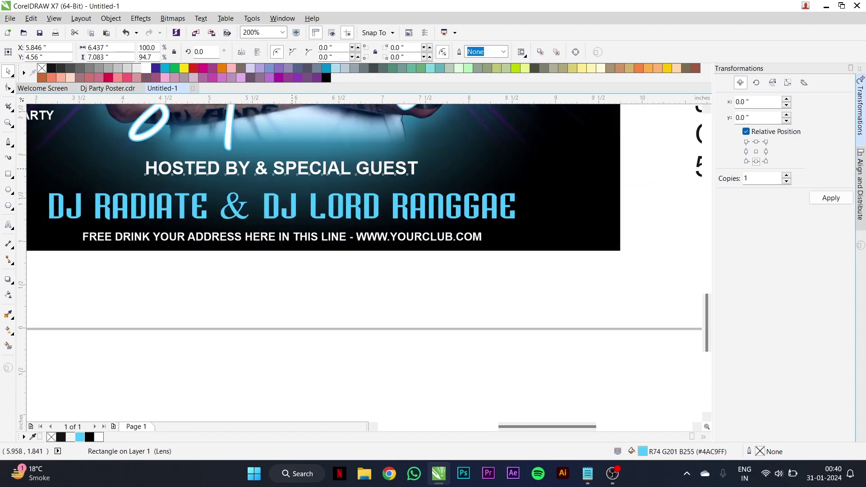
pyautogui.click(363, 160)
pyautogui.scroll(1, 364, 159)
pyautogui.moveTo(364, 167); pyautogui.dragTo(292, 173)
pyautogui.scroll(-1, 316, 181)
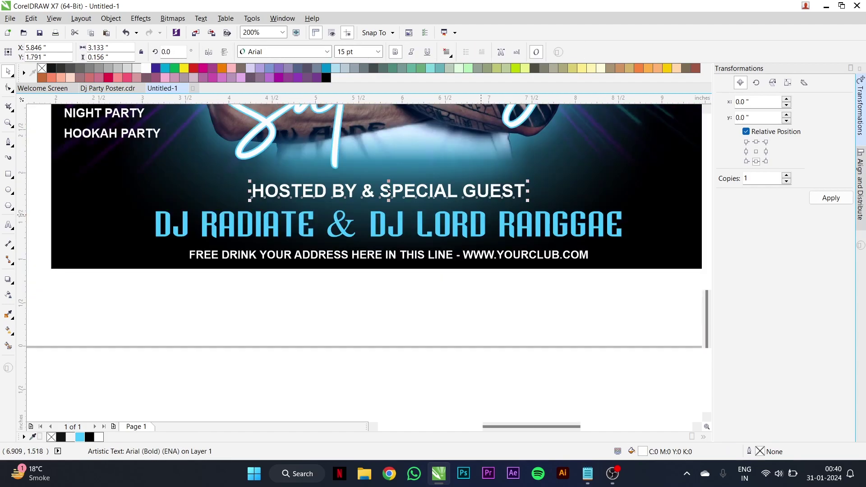
pyautogui.scroll(-1, 446, 192)
pyautogui.press('Escape')
# Select the Saturday script, then the info text block beside the poster.
pyautogui.click(446, 191)
pyautogui.scroll(1, 446, 192)
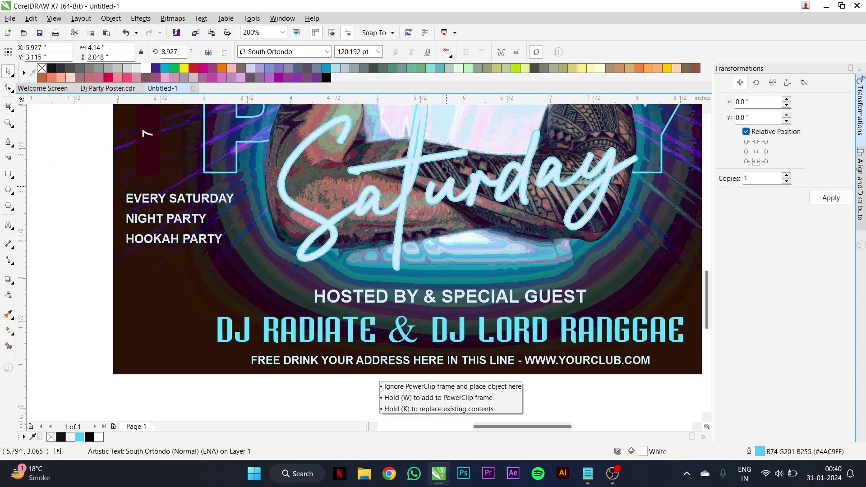
pyautogui.scroll(-1, 295, 231)
pyautogui.scroll(-1, 295, 231)
pyautogui.scroll(1, 368, 270)
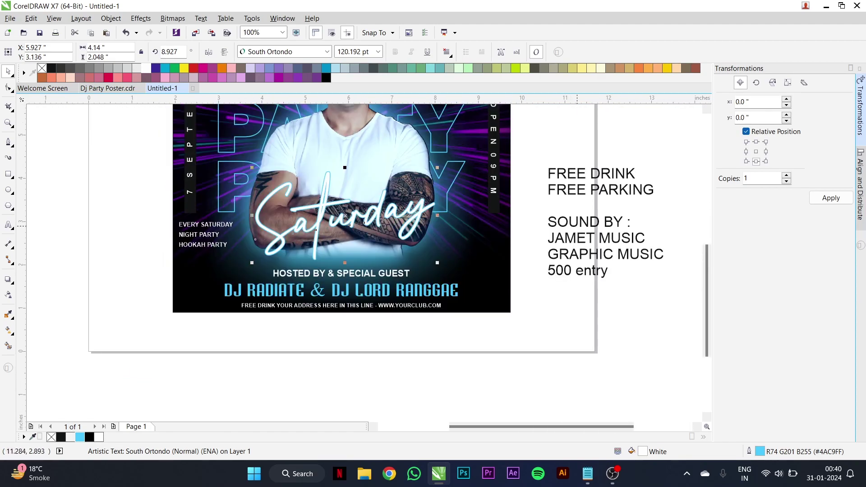
pyautogui.click(582, 226)
# Cut FREE DRINK and FREE PARKING out of the info block into separate text.
pyautogui.scroll(-1, 582, 225)
pyautogui.scroll(1, 545, 248)
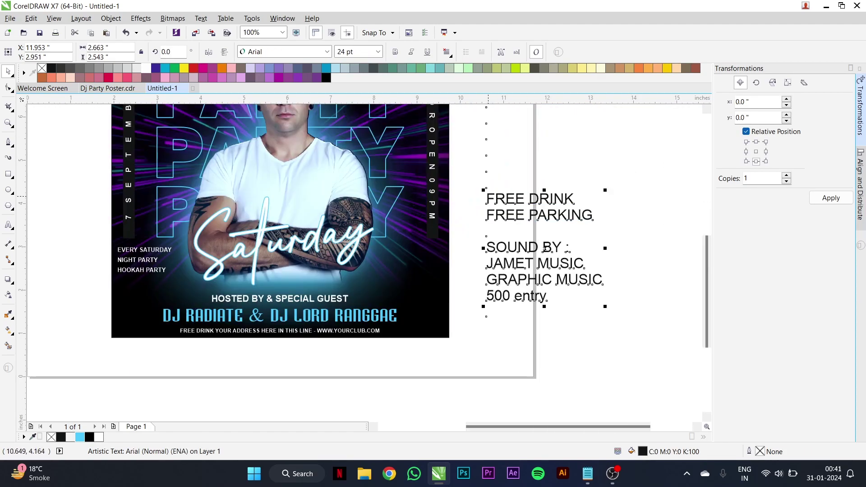
pyautogui.moveTo(488, 197); pyautogui.dragTo(588, 219)
pyautogui.hotkey('ctrl', 'c')
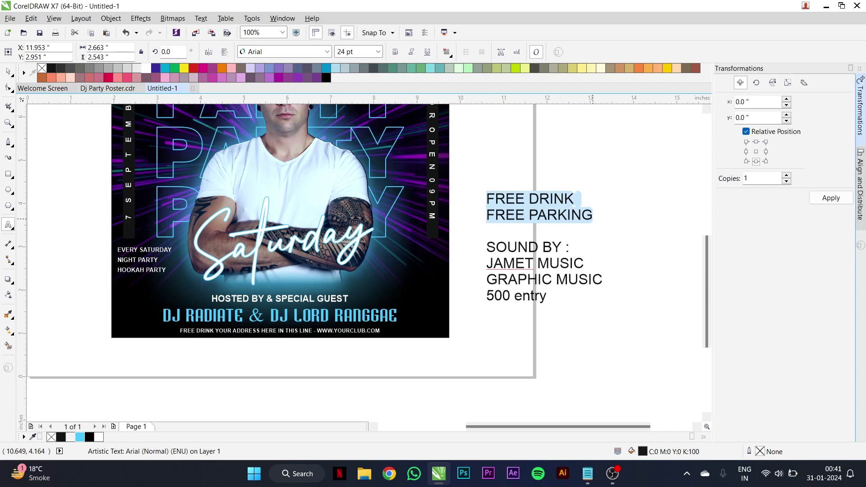
pyautogui.press('Delete')
pyautogui.scroll(-1, 514, 293)
pyautogui.scroll(1, 514, 293)
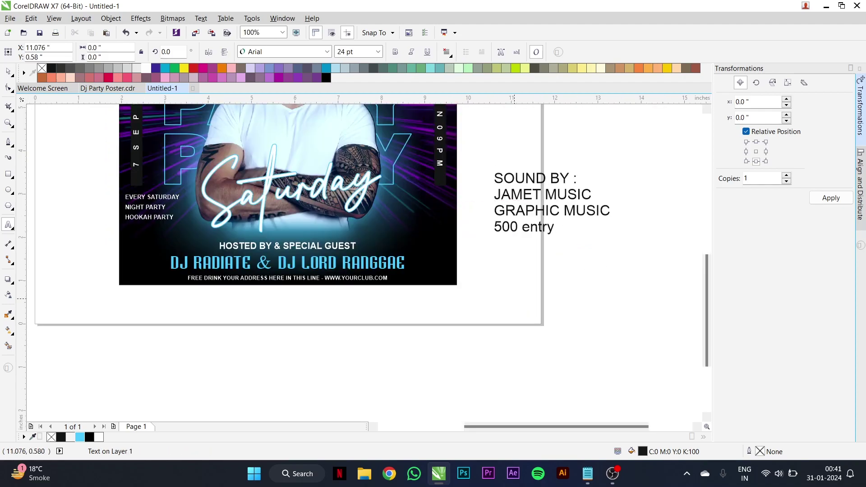
pyautogui.hotkey('ctrl', 'v')
pyautogui.hotkey('ctrl', 'space')
pyautogui.scroll(-1, 548, 230)
pyautogui.scroll(1, 547, 230)
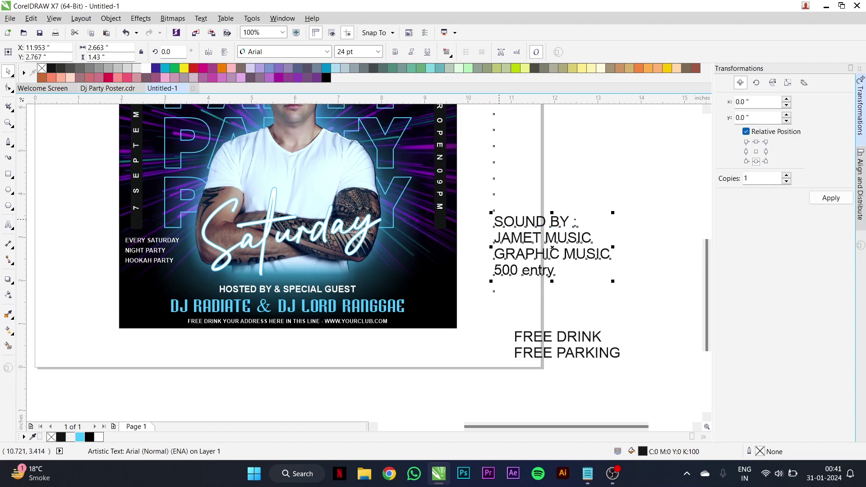
# Cut the SOUND BY, JAMET MUSIC and GRAPHIC MUSIC lines into their own new text.
pyautogui.moveTo(494, 221); pyautogui.dragTo(600, 257)
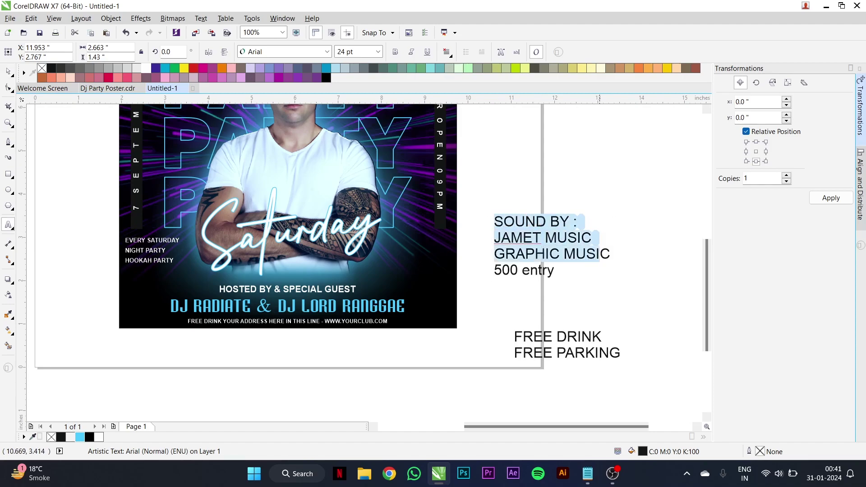
pyautogui.hotkey('ctrl', 'x')
pyautogui.scroll(-1, 541, 225)
pyautogui.scroll(1, 541, 226)
pyautogui.click(412, 311)
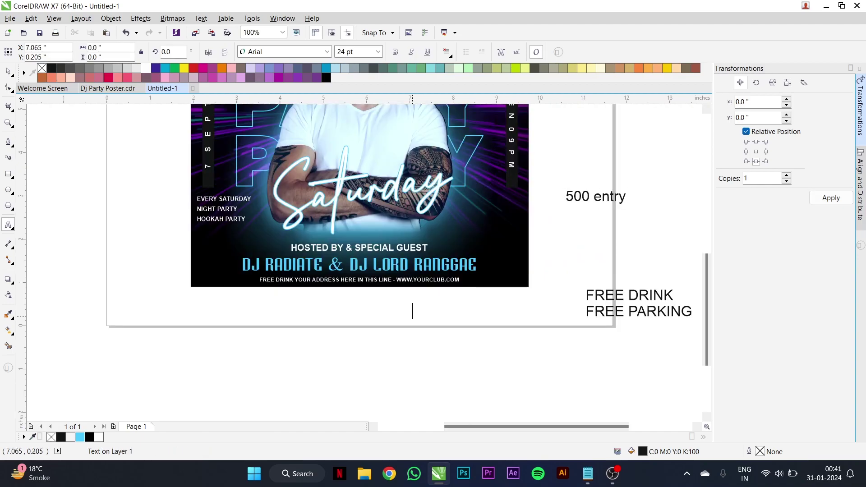
pyautogui.hotkey('ctrl', 'v')
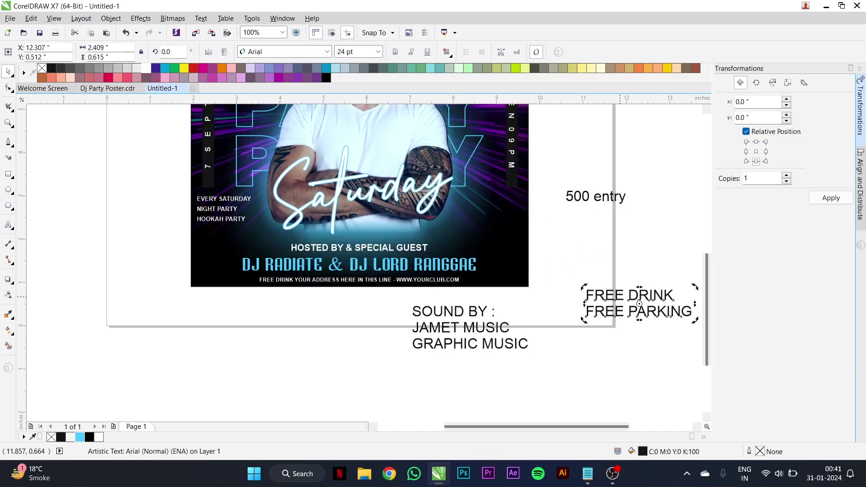
# Place the FREE DRINK text at the poster's lower left, sized and aligned with the white list.
pyautogui.moveTo(685, 304); pyautogui.dragTo(247, 245)
pyautogui.scroll(2, 230, 191)
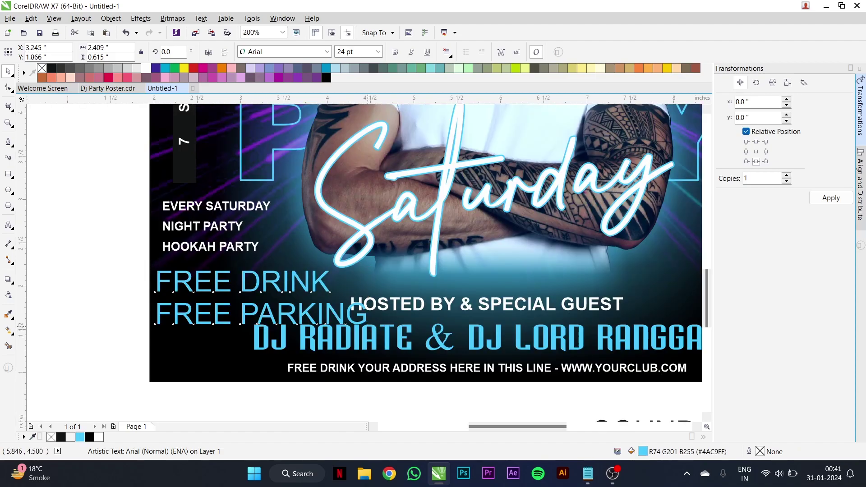
pyautogui.moveTo(366, 324); pyautogui.dragTo(260, 299)
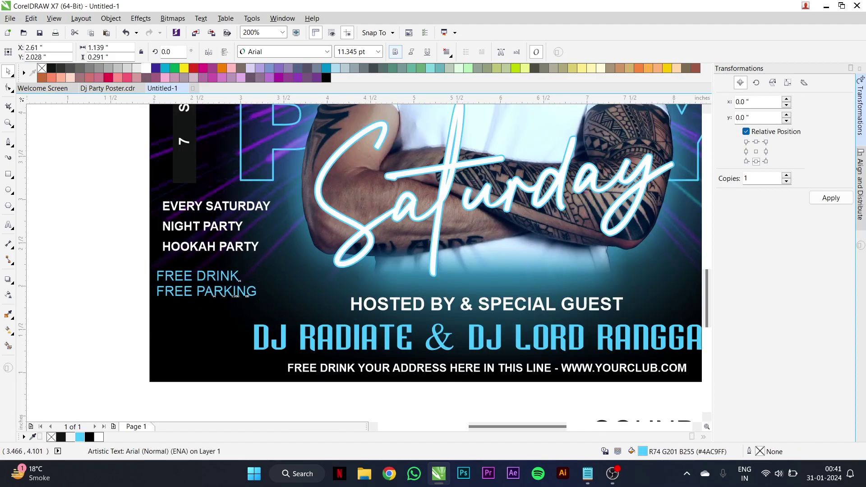
pyautogui.moveTo(239, 281); pyautogui.dragTo(245, 274)
pyautogui.click(218, 227)
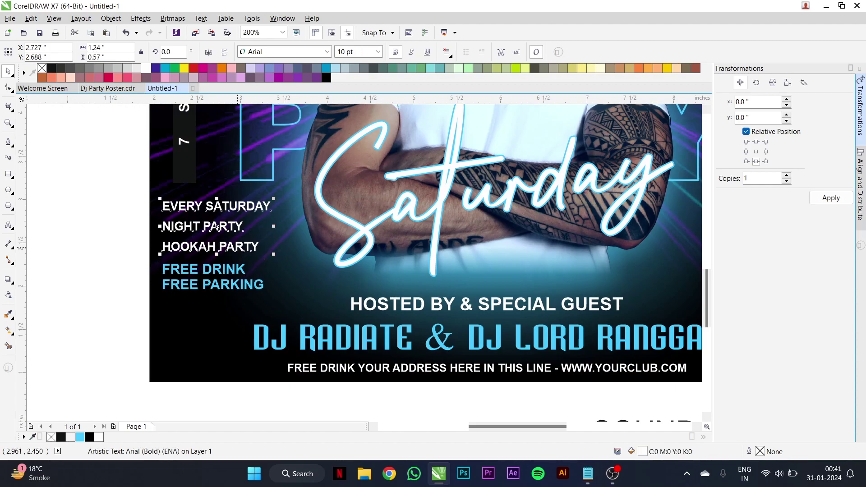
pyautogui.moveTo(218, 227); pyautogui.dragTo(217, 222)
pyautogui.click(214, 277)
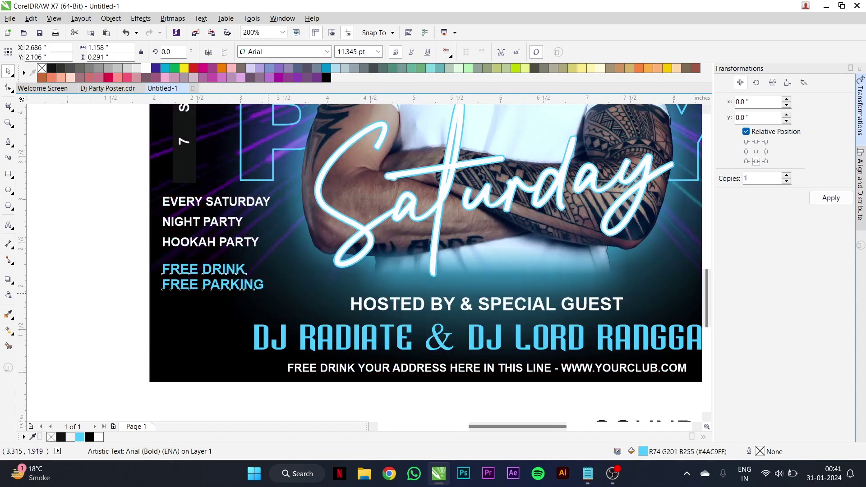
pyautogui.moveTo(268, 294); pyautogui.dragTo(284, 297)
# Tighten the EVERY SATURDAY line spacing and widen the FREE DRINK / FREE PARKING gap.
pyautogui.press('F10')
pyautogui.click(217, 221)
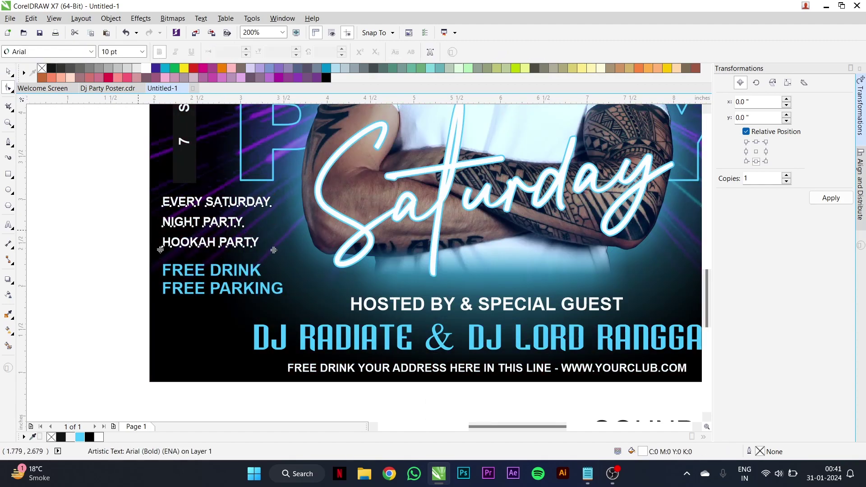
pyautogui.moveTo(162, 251); pyautogui.dragTo(162, 243)
pyautogui.press('space')
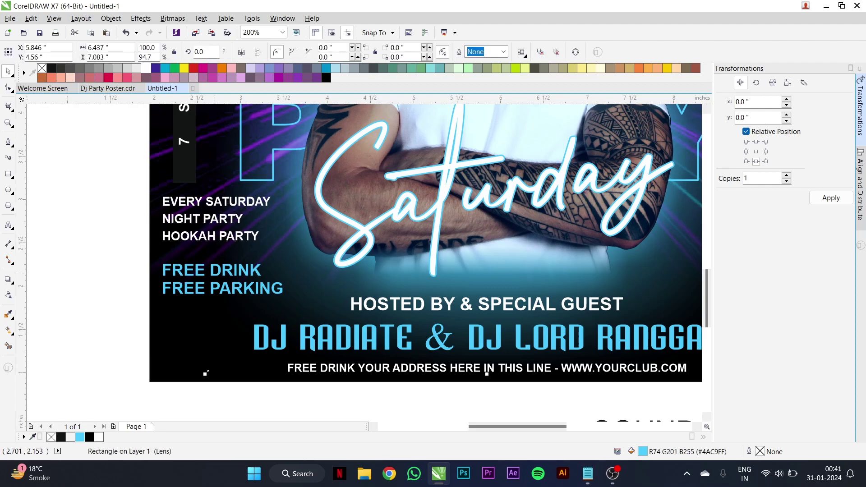
pyautogui.scroll(2, 270, 275)
pyautogui.click(270, 275)
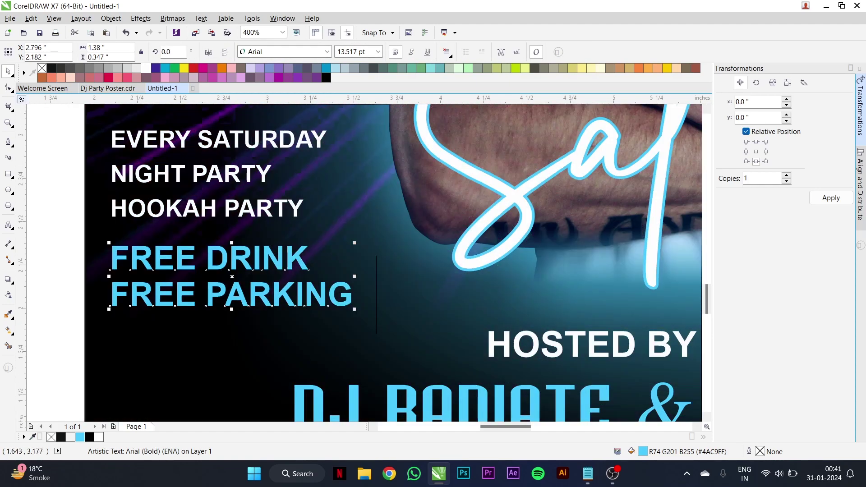
pyautogui.press('F10')
pyautogui.moveTo(109, 314); pyautogui.dragTo(109, 318)
pyautogui.press('space')
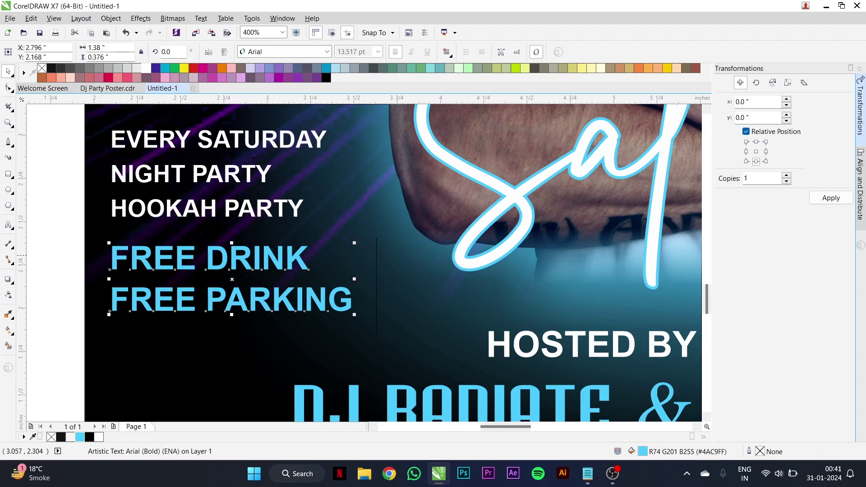
pyautogui.scroll(-2, 278, 257)
pyautogui.scroll(1, 300, 204)
# Select both left-side text blocks, then move the SOUND BY text onto the poster.
pyautogui.moveTo(201, 293)
pyautogui.mouseDown()
pyautogui.moveTo(293, 226)
pyautogui.moveTo(305, 246)
pyautogui.mouseUp()
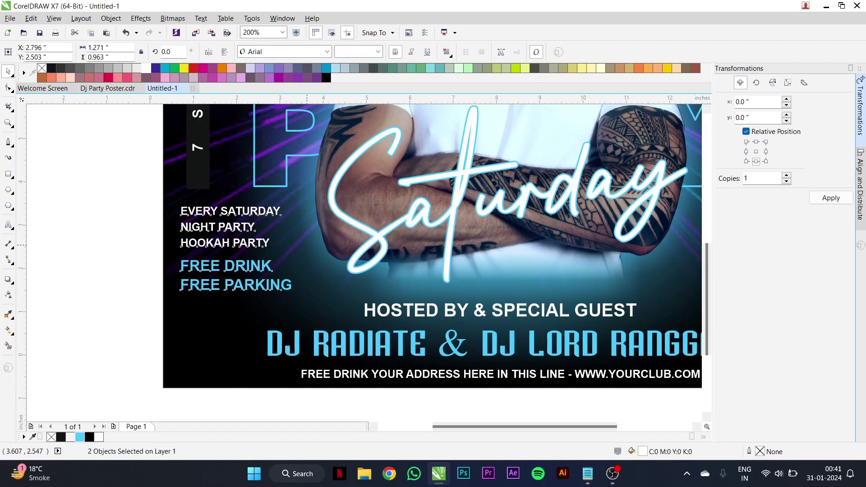
pyautogui.scroll(-1, 307, 245)
pyautogui.hscroll(2, 307, 245)
pyautogui.moveTo(426, 358)
pyautogui.mouseDown()
pyautogui.moveTo(457, 225)
pyautogui.moveTo(459, 244)
pyautogui.mouseUp()
# Copy the white list text's properties onto the SOUND BY lines and right-align them.
pyautogui.hotkey('ctrl', 'shift', 'a')
pyautogui.click(442, 256)
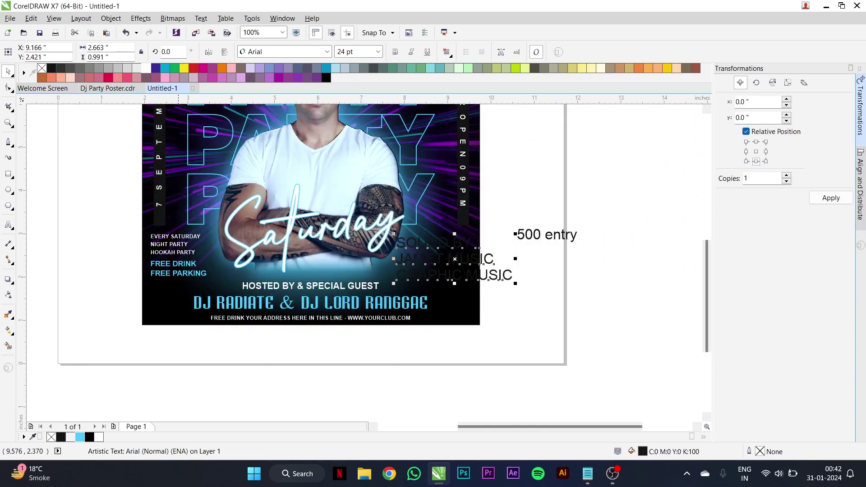
pyautogui.click(175, 243)
pyautogui.scroll(1, 420, 258)
pyautogui.click(447, 51)
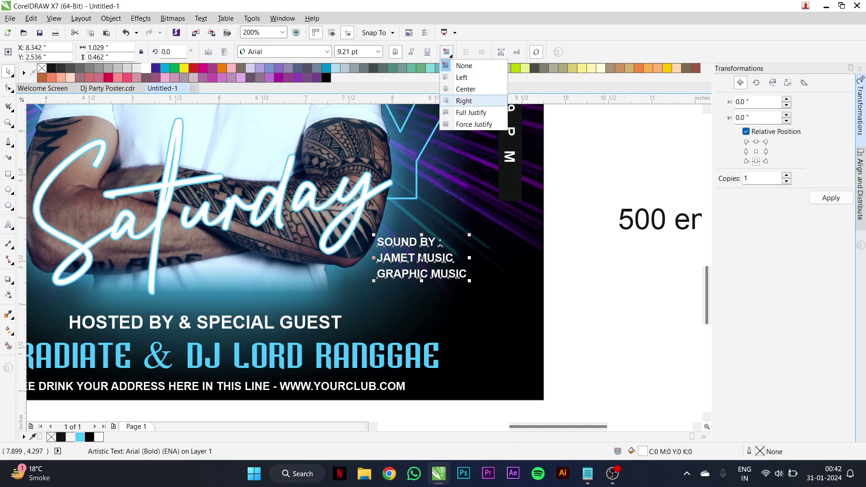
pyautogui.click(464, 100)
pyautogui.scroll(-2, 457, 246)
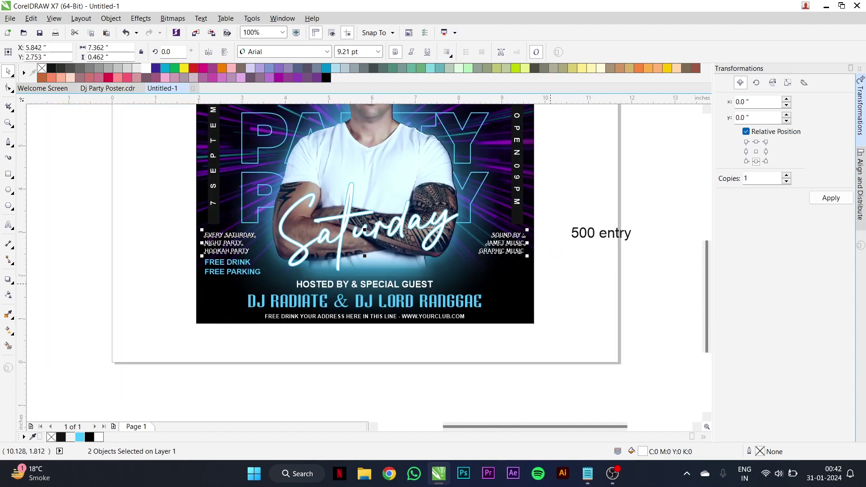
pyautogui.scroll(2, 521, 246)
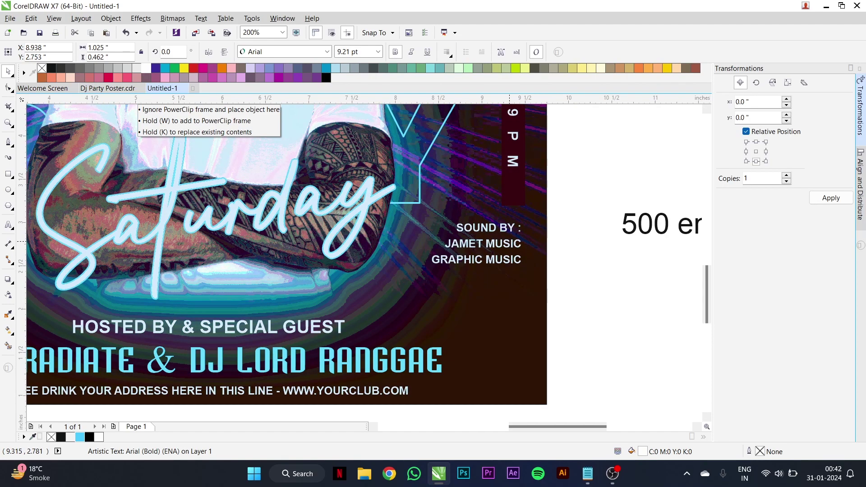
# Select and delete the 500 entry text, then undo the deletion to restore it.
pyautogui.scroll(-2, 517, 242)
pyautogui.click(575, 264)
pyautogui.scroll(-1, 576, 264)
pyautogui.scroll(1, 577, 257)
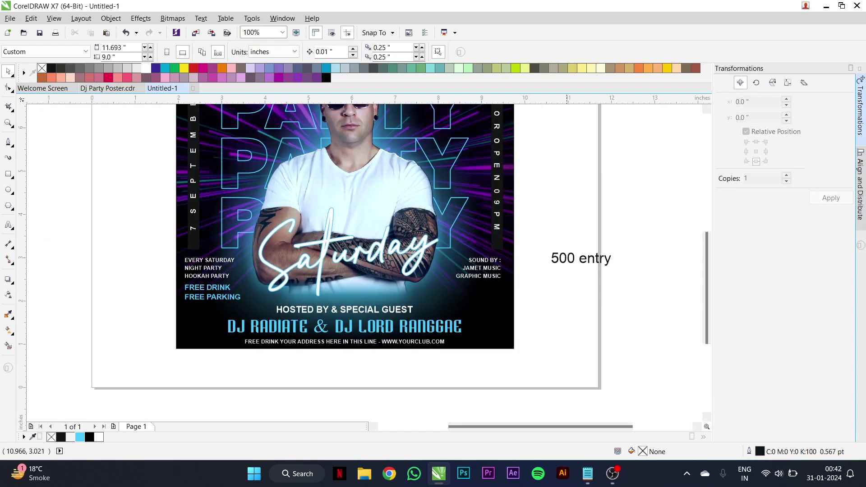
pyautogui.click(581, 259)
pyautogui.press('F8')
pyautogui.hotkey('ctrl', 'a')
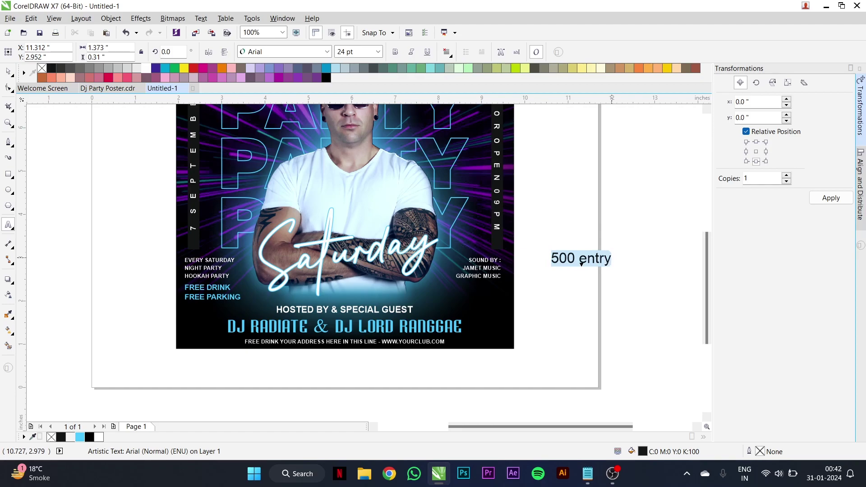
pyautogui.press('Delete')
pyautogui.click(530, 302)
pyautogui.hotkey('ctrl', 'z')
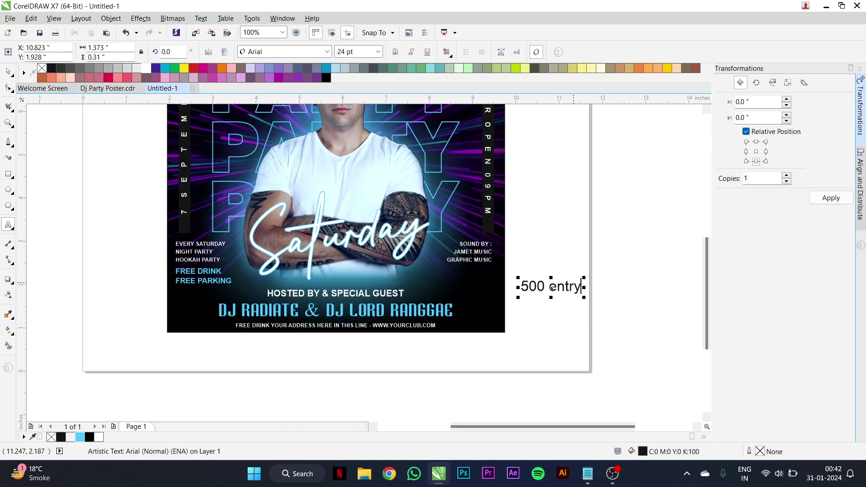
# Add a new character below 500 entry and set its font to Rupee Foradian.
pyautogui.scroll(1, 543, 284)
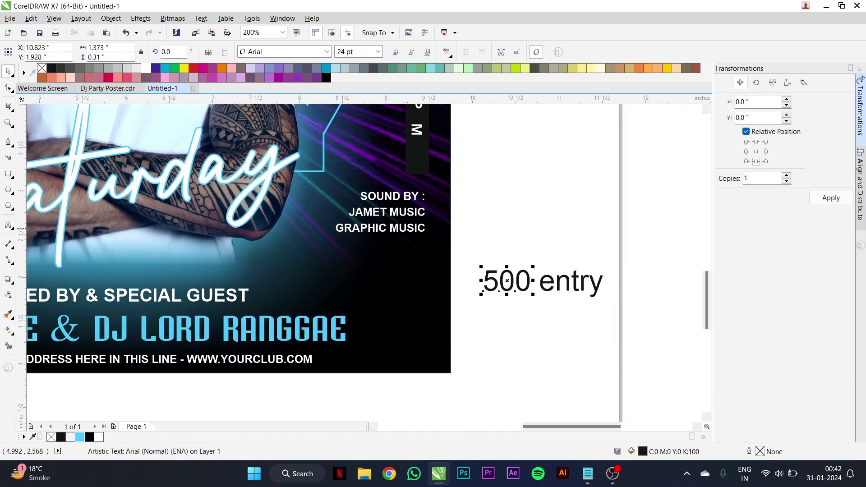
pyautogui.press('F8')
pyautogui.click(485, 318)
pyautogui.write('`')
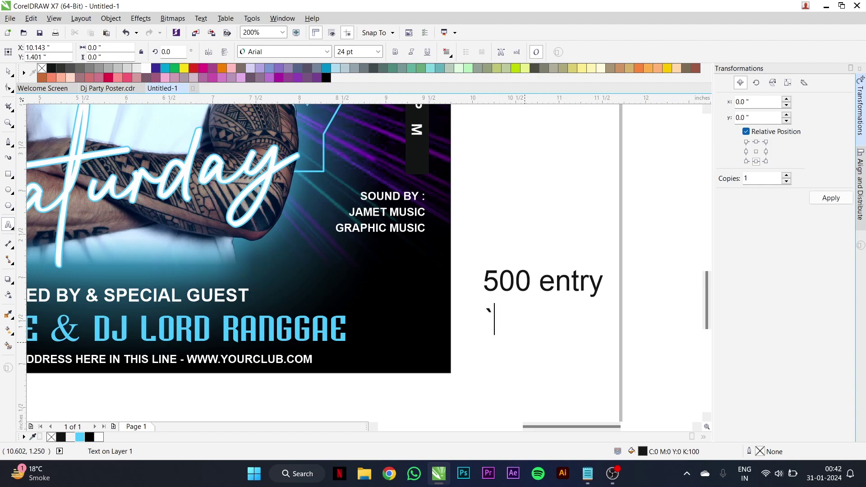
pyautogui.press('Escape')
pyautogui.hotkey('ctrl', 'shift', 'f')
pyautogui.write('R')
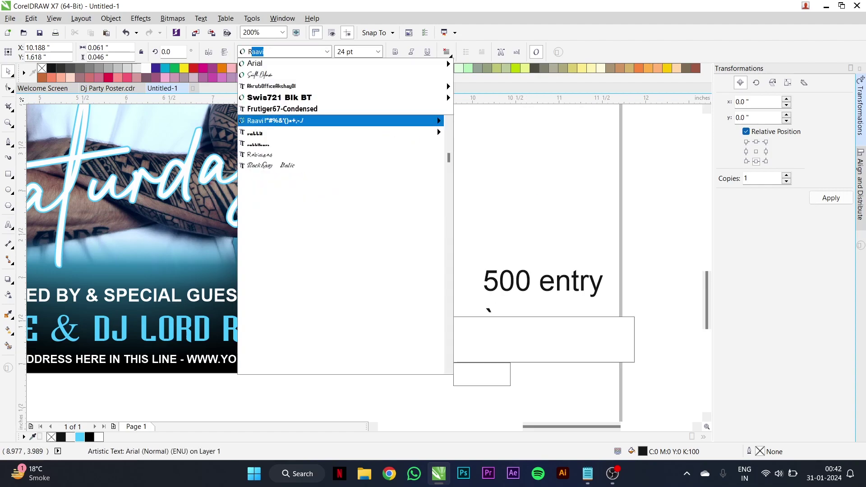
pyautogui.write('i')
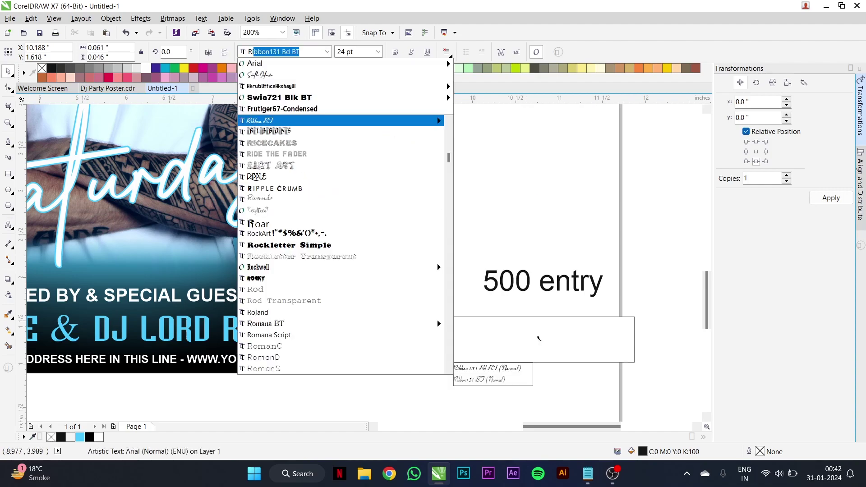
pyautogui.write('upee')
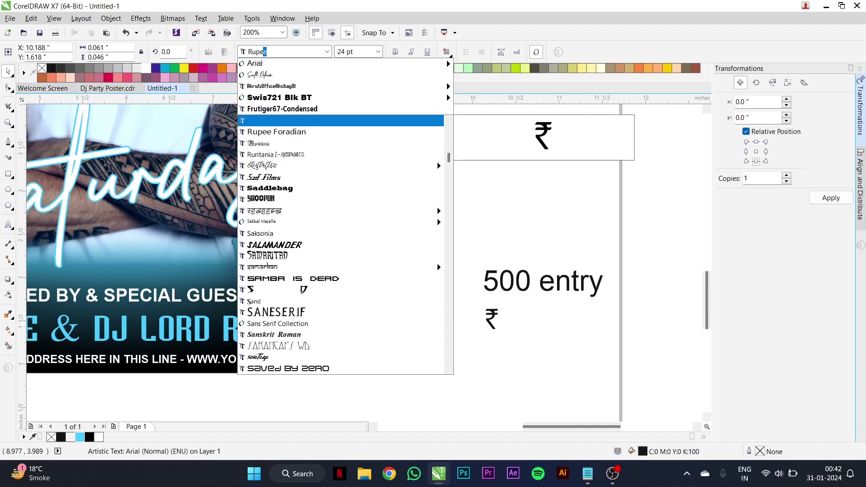
pyautogui.press('Return')
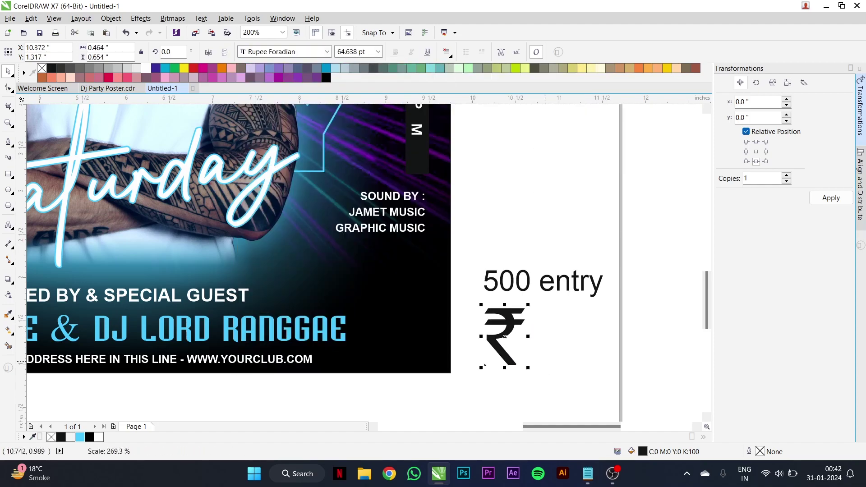
# Make the word entry uppercase and bold, and place ENTRY and 500 beside the ₹ symbol.
pyautogui.doubleClick(567, 281)
pyautogui.rightClick(570, 289)
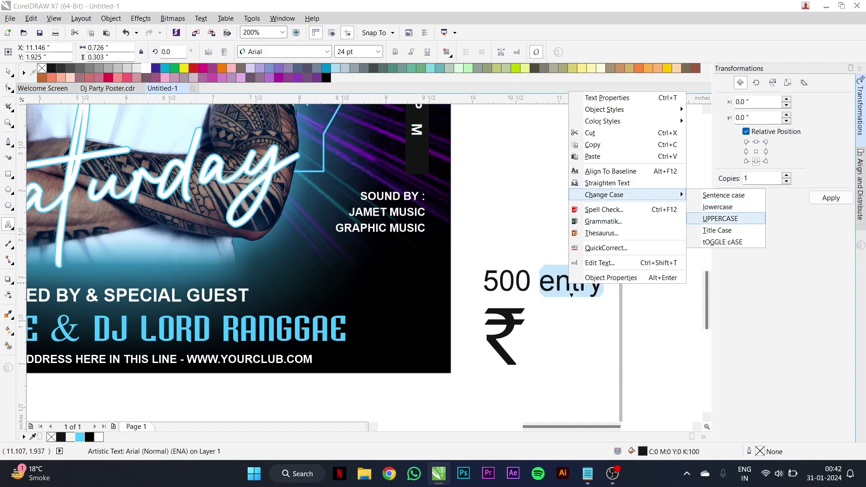
pyautogui.click(716, 218)
pyautogui.click(395, 52)
pyautogui.scroll(1, 669, 394)
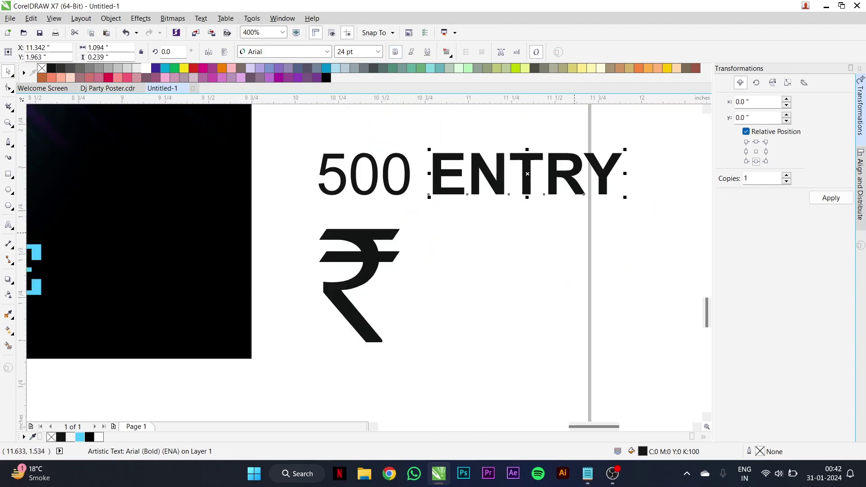
pyautogui.moveTo(568, 182); pyautogui.dragTo(526, 321)
pyautogui.moveTo(405, 177); pyautogui.dragTo(548, 287)
# Shrink ENTRY beneath 500, and resize and bold the 500 number to sit above it.
pyautogui.click(578, 330)
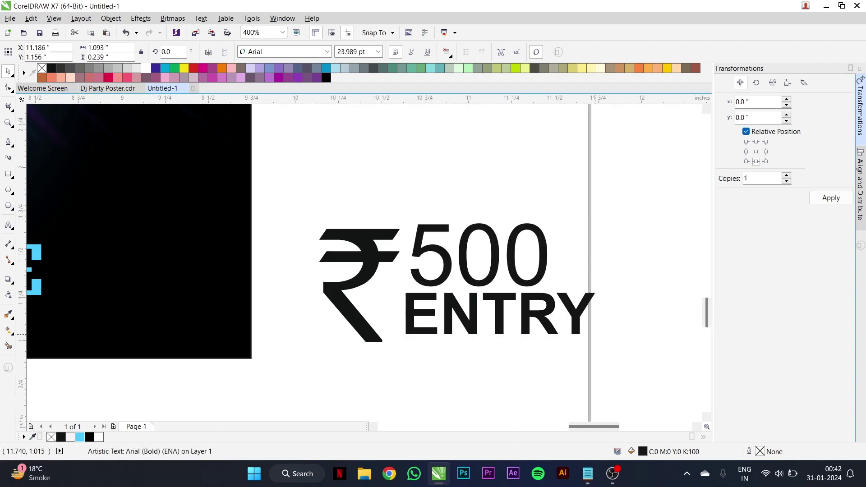
pyautogui.moveTo(595, 334); pyautogui.dragTo(548, 324)
pyautogui.moveTo(478, 312); pyautogui.dragTo(478, 326)
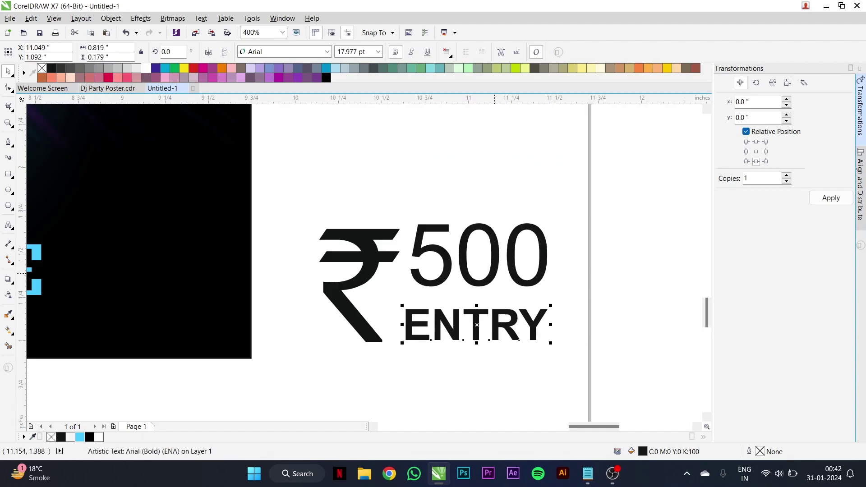
pyautogui.click(494, 274)
pyautogui.moveTo(548, 224); pyautogui.dragTo(526, 233)
pyautogui.moveTo(479, 276); pyautogui.dragTo(476, 286)
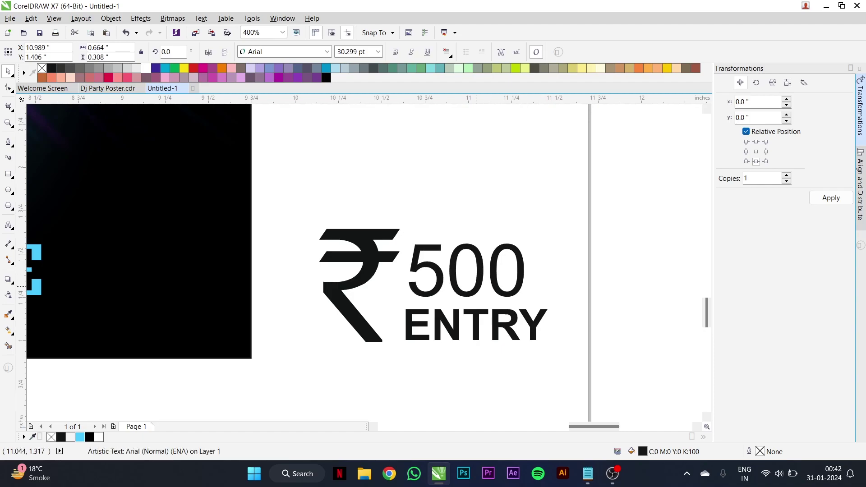
pyautogui.moveTo(405, 297); pyautogui.dragTo(402, 301)
pyautogui.hotkey('ctrl', 'b')
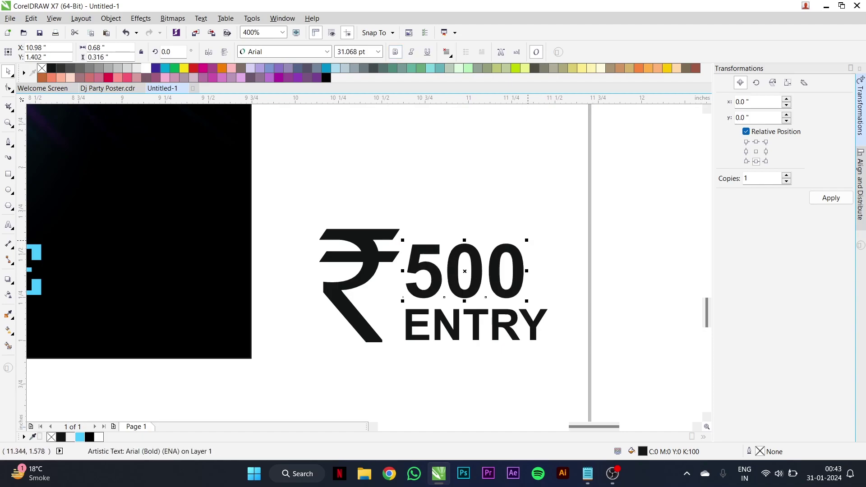
pyautogui.moveTo(541, 237); pyautogui.dragTo(549, 229)
# Shrink the ₹ symbol slightly to match the 500 ENTRY stack.
pyautogui.click(360, 285)
pyautogui.scroll(2, 360, 285)
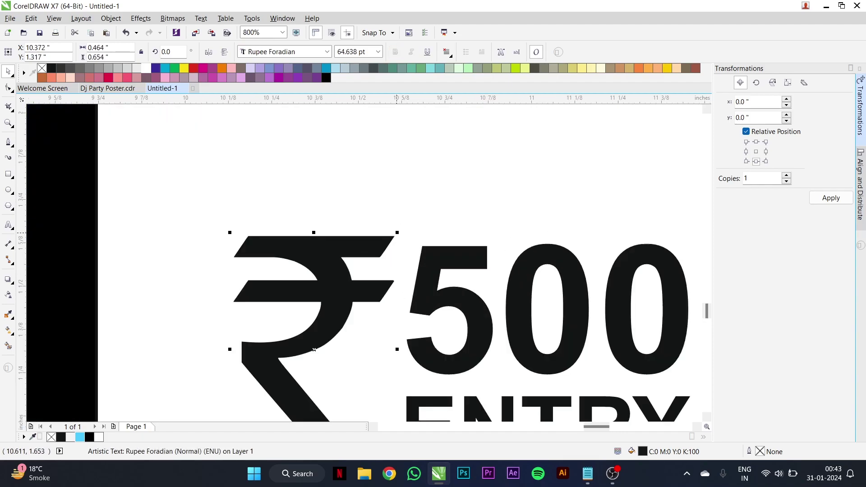
pyautogui.moveTo(392, 406); pyautogui.dragTo(385, 396)
pyautogui.scroll(-3, 434, 271)
# Move the ₹500 ENTRY block onto the poster's lower right and scale it to about 80%.
pyautogui.moveTo(425, 194); pyautogui.dragTo(552, 305)
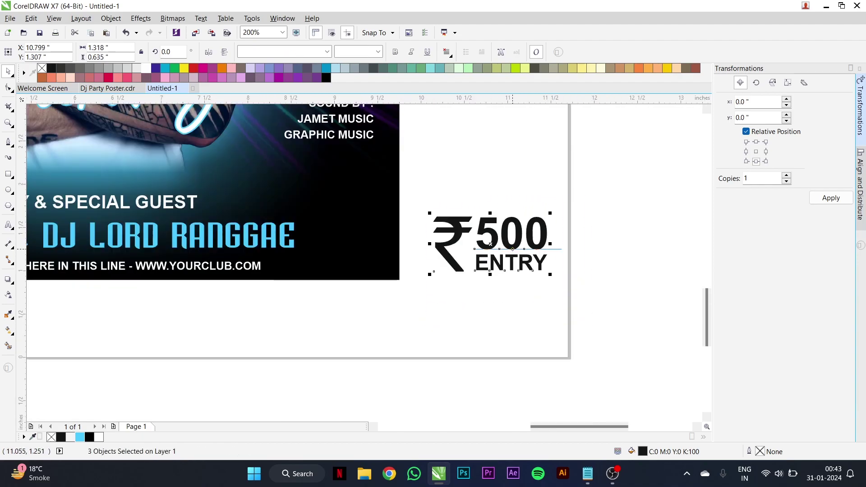
pyautogui.moveTo(456, 237); pyautogui.dragTo(366, 176)
pyautogui.scroll(2, 366, 176)
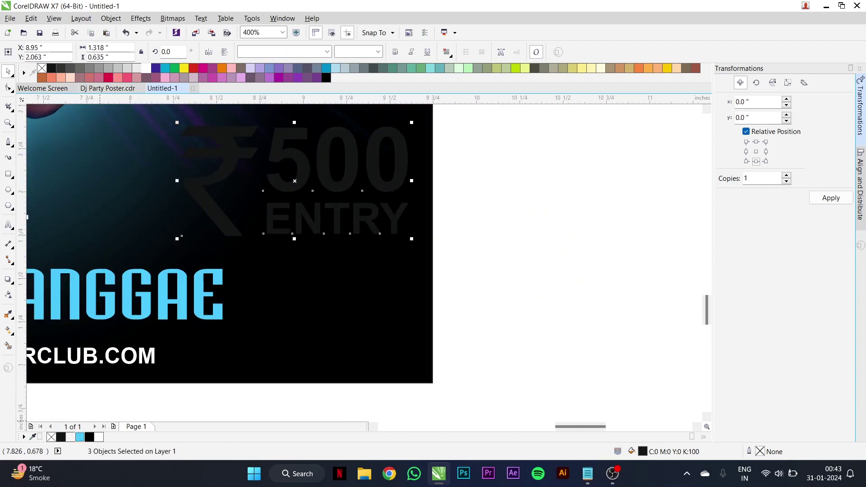
pyautogui.scroll(-2, 343, 241)
pyautogui.scroll(2, 321, 181)
pyautogui.moveTo(429, 302); pyautogui.dragTo(408, 293)
pyautogui.moveTo(385, 251); pyautogui.dragTo(382, 238)
pyautogui.press('Escape')
pyautogui.scroll(-2, 365, 206)
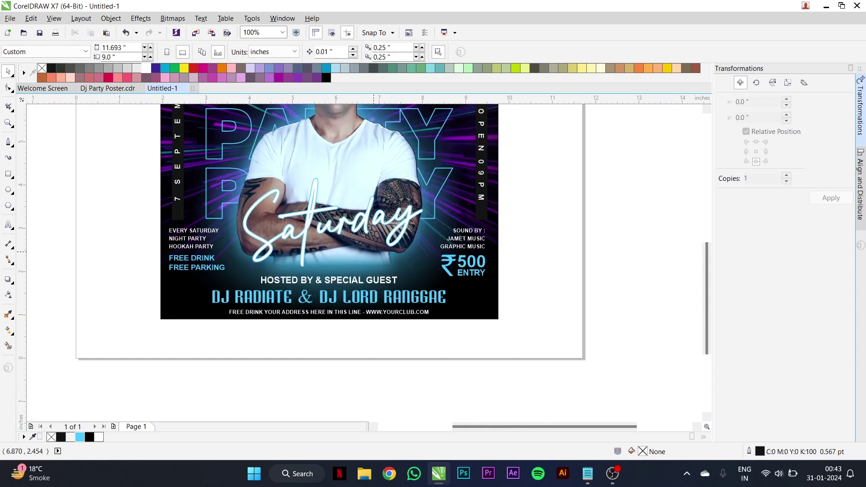
pyautogui.scroll(-1, 364, 206)
pyautogui.scroll(1, 259, 164)
# Select the grouped DJ photo and nudge it slightly upward.
pyautogui.click(259, 163)
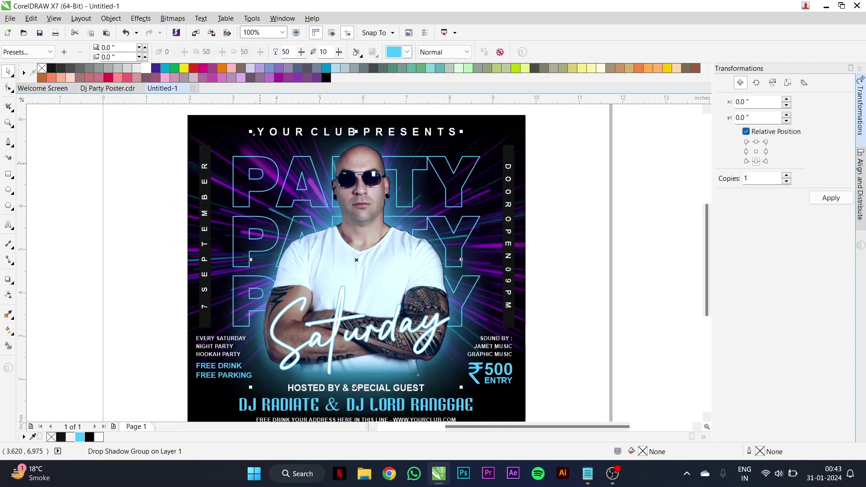
pyautogui.click(250, 156)
pyautogui.click(254, 157)
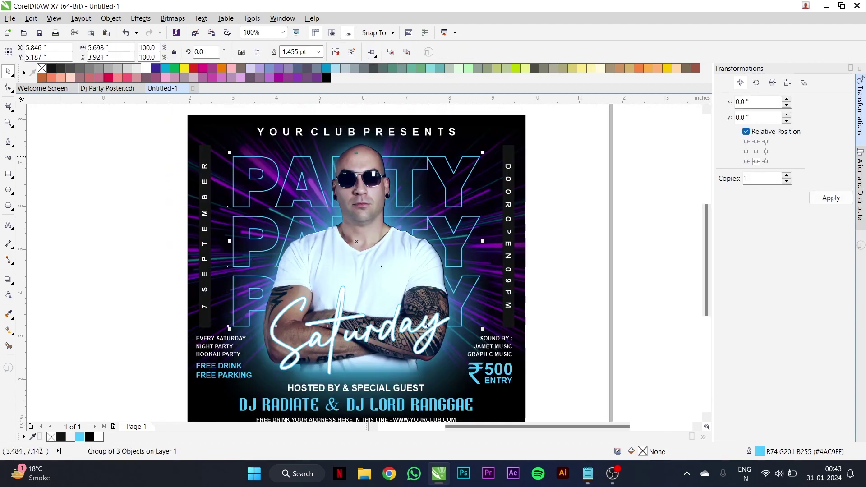
pyautogui.moveTo(356, 239); pyautogui.dragTo(356, 233)
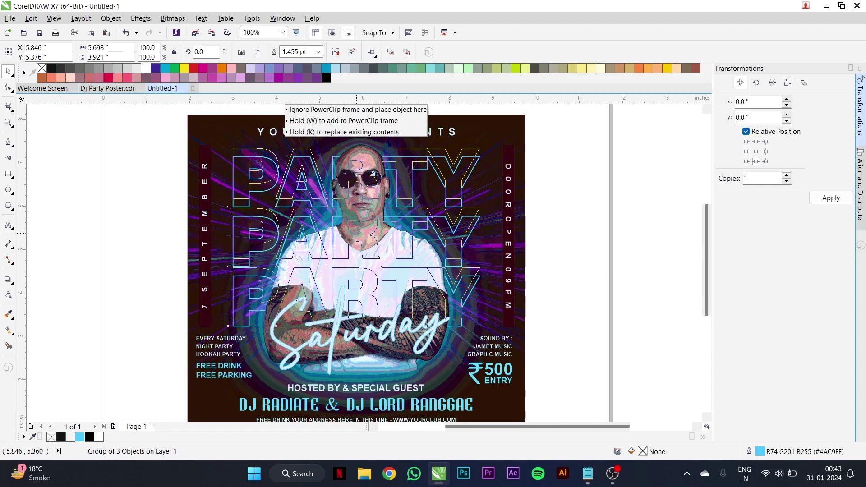
pyautogui.moveTo(356, 233); pyautogui.dragTo(356, 234)
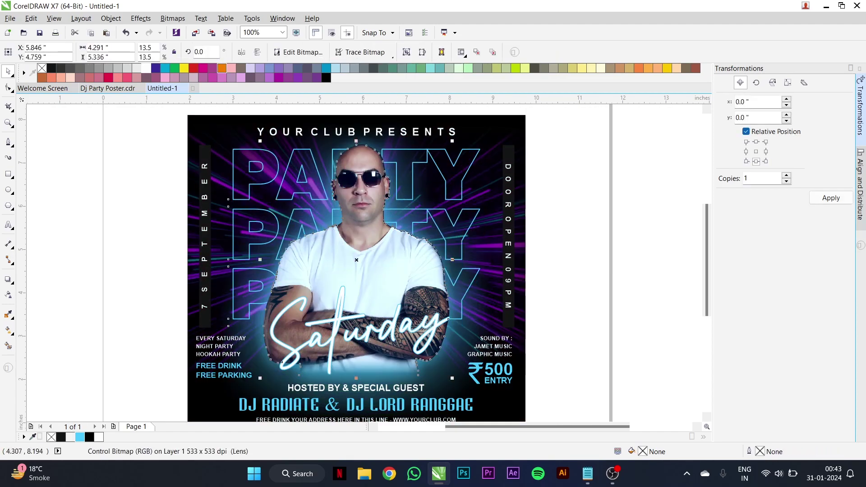
# Apply Color Balance to the DJ photo with Cyan–Red -5 and Yellow–Blue 8.
pyautogui.click(141, 19)
pyautogui.moveTo(153, 31)
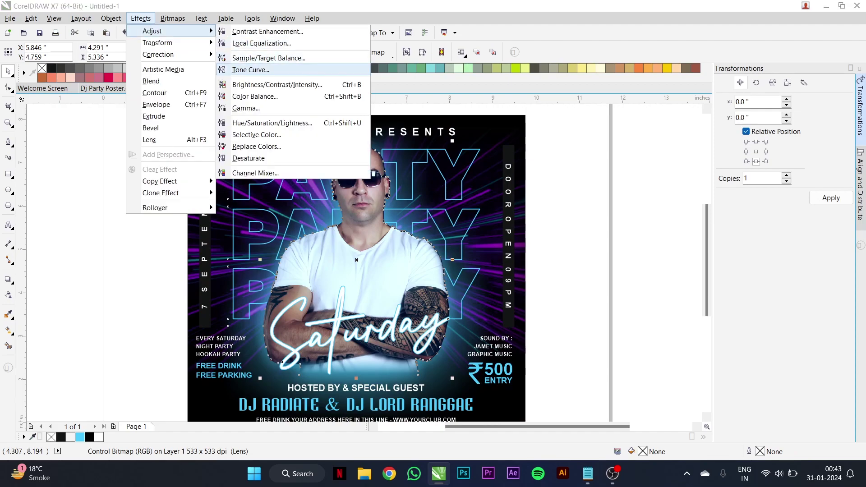
pyautogui.click(255, 96)
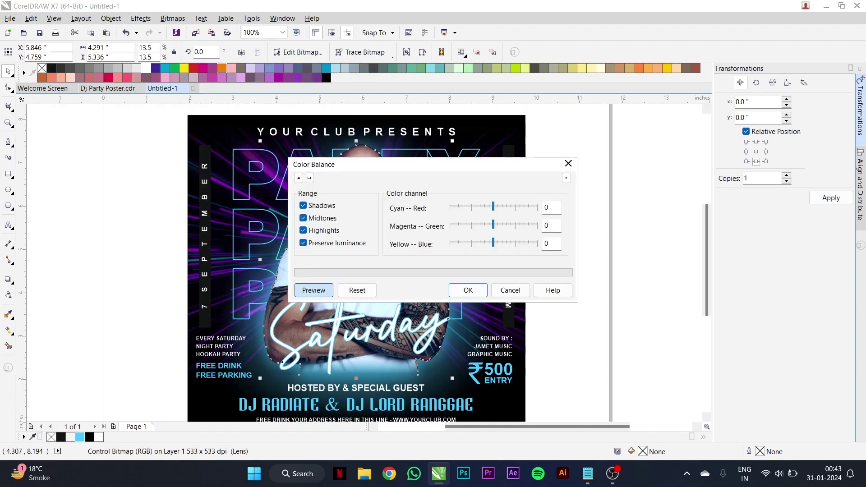
pyautogui.moveTo(453, 165); pyautogui.dragTo(617, 153)
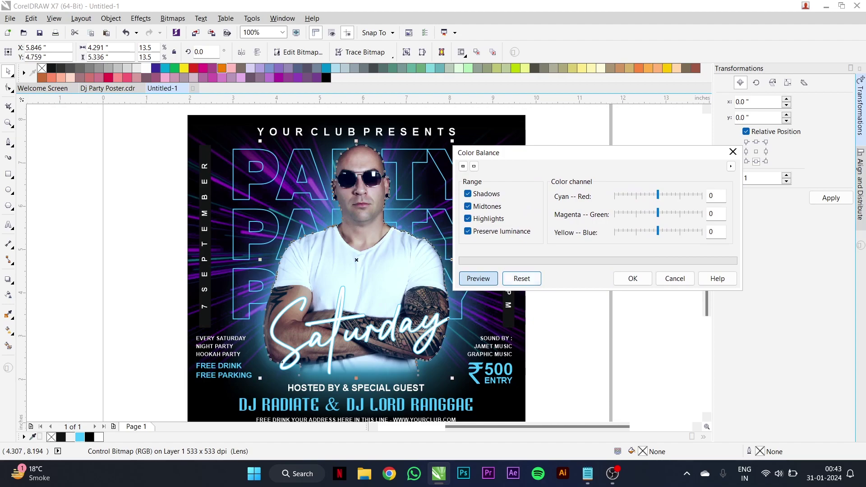
pyautogui.moveTo(658, 195); pyautogui.dragTo(656, 195)
pyautogui.moveTo(658, 231); pyautogui.dragTo(663, 231)
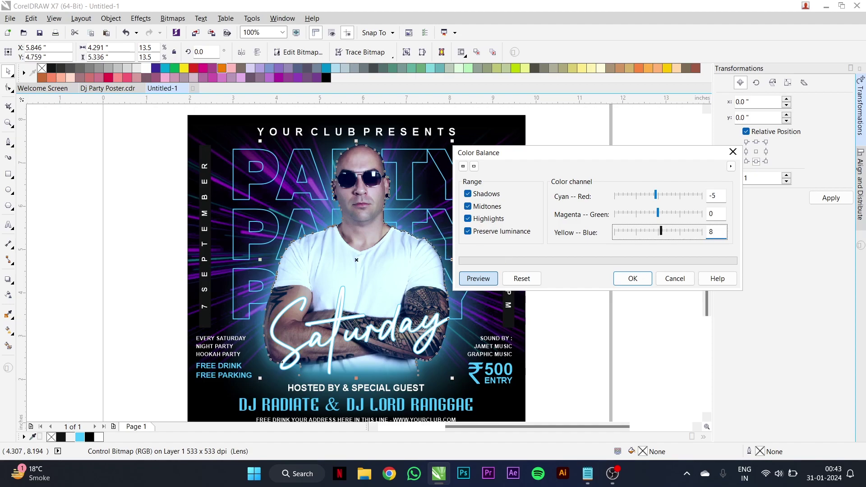
pyautogui.click(633, 278)
pyautogui.click(337, 327)
pyautogui.scroll(1, 353, 291)
# Undo the last change, then give Saturday a preset drop shadow with feathering 5, centred behind it.
pyautogui.scroll(-1, 352, 291)
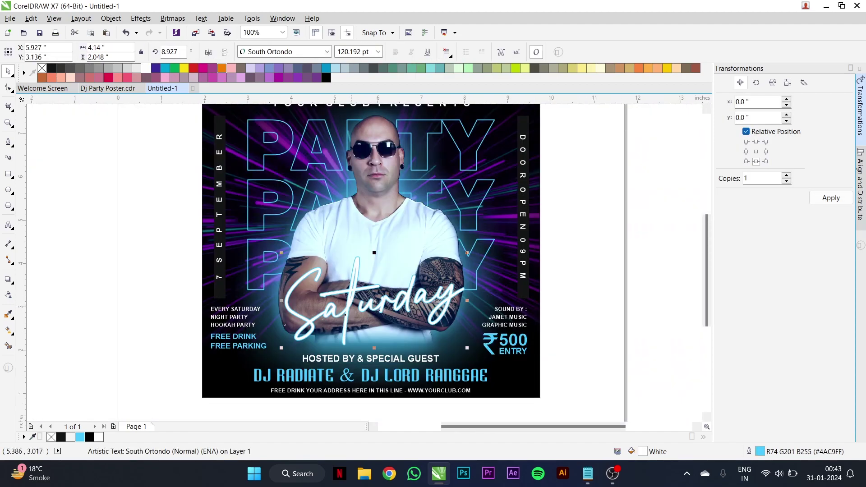
pyautogui.scroll(1, 353, 291)
pyautogui.hotkey('ctrl', 'z')
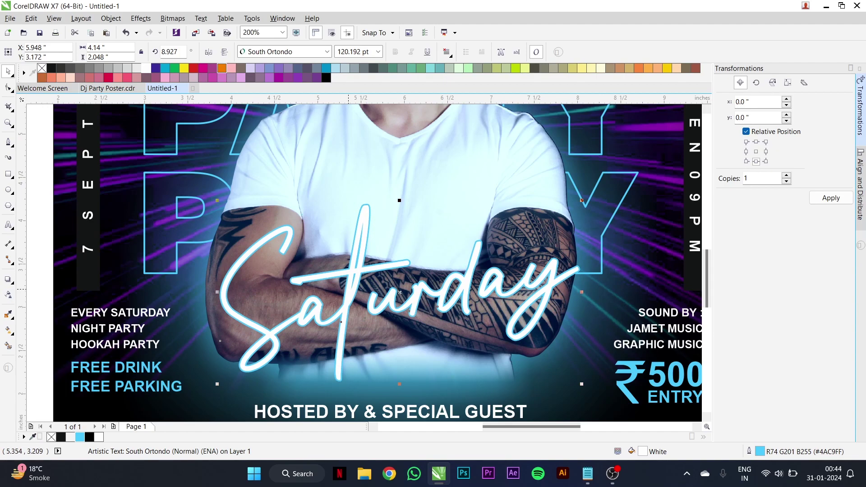
pyautogui.click(8, 279)
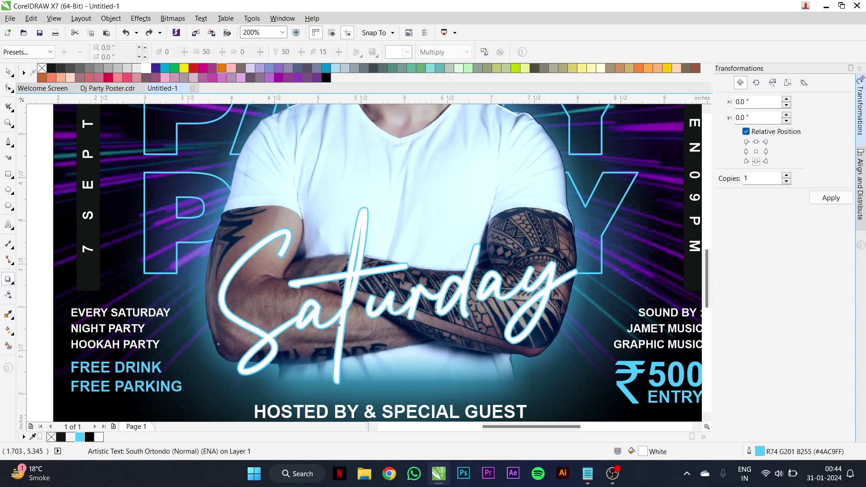
pyautogui.click(27, 52)
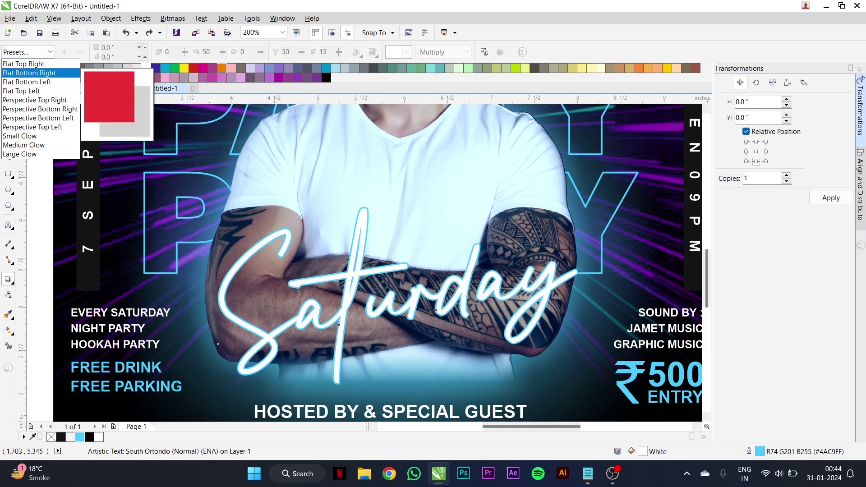
pyautogui.click(29, 72)
pyautogui.write('30')
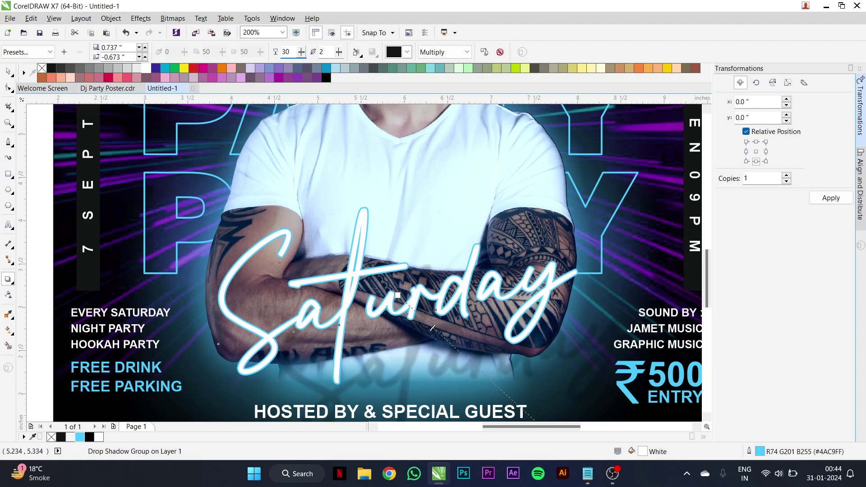
pyautogui.moveTo(339, 52); pyautogui.dragTo(344, 52)
pyautogui.scroll(-3, 501, 383)
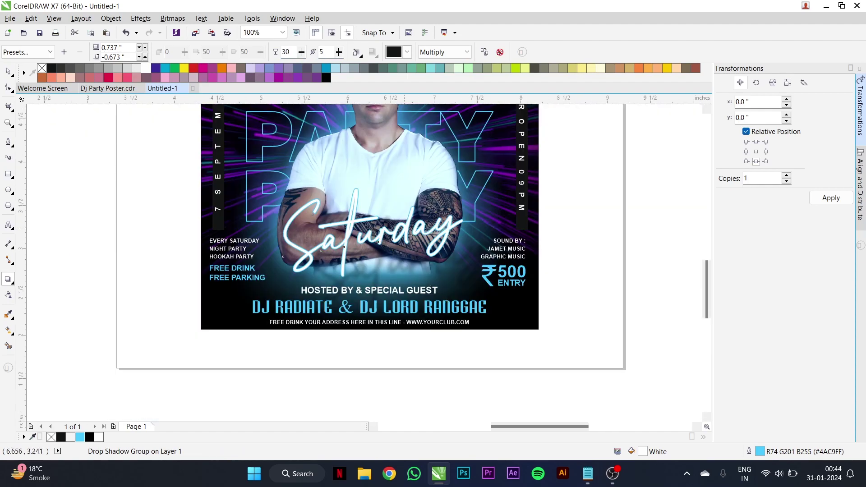
pyautogui.scroll(3, 501, 383)
pyautogui.moveTo(501, 383)
pyautogui.mouseDown()
pyautogui.moveTo(459, 322)
pyautogui.moveTo(467, 327)
pyautogui.mouseUp()
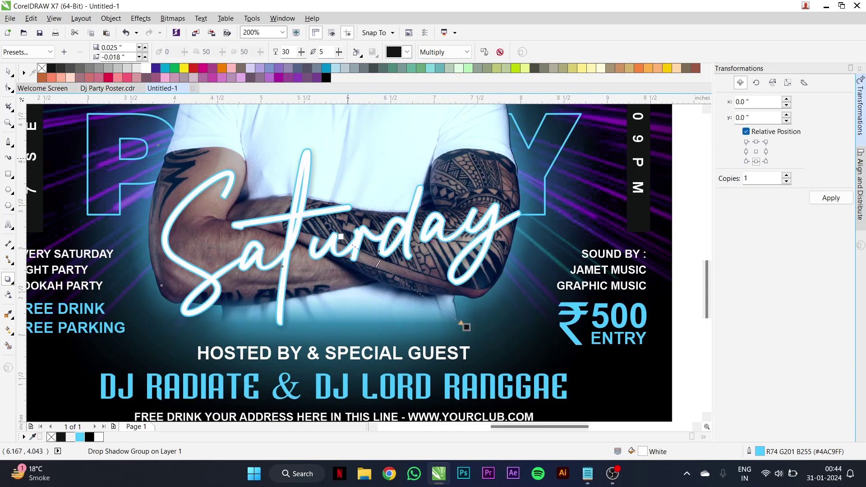
# Switch Saturday's shadow to a centred cyan glow with opacity 50 and feathering 5.
pyautogui.click(27, 52)
pyautogui.click(18, 143)
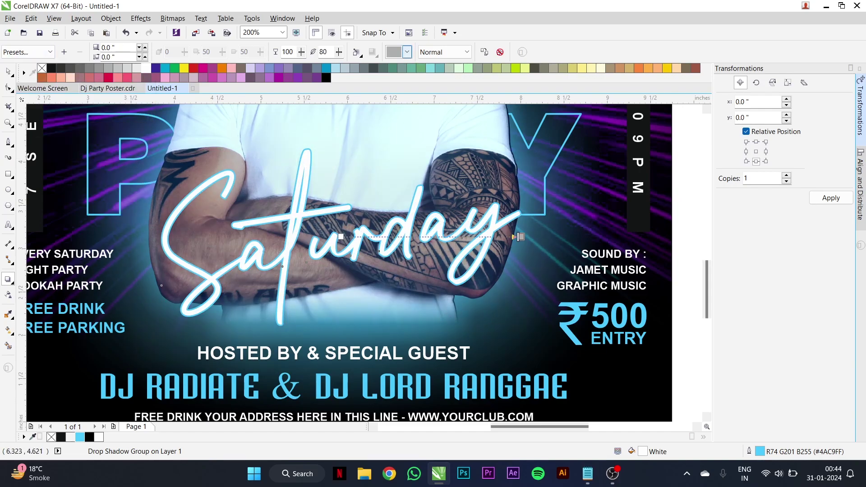
pyautogui.click(407, 52)
pyautogui.write('50')
pyautogui.press('Tab')
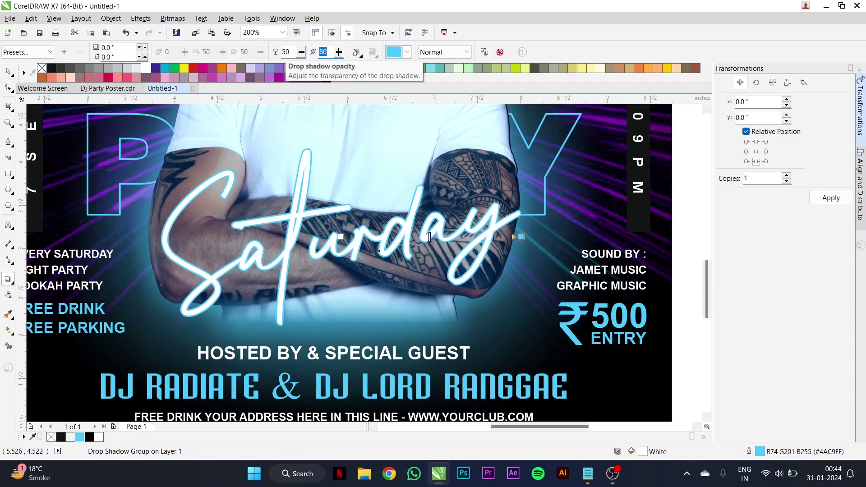
pyautogui.write('5')
pyautogui.press('Return')
# Raise the Saturday glow's opacity to 70.
pyautogui.doubleClick(286, 52)
pyautogui.write('70')
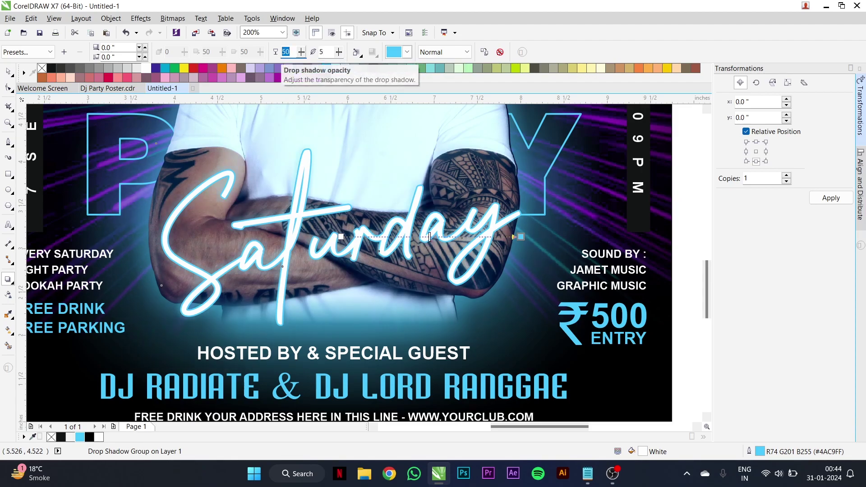
pyautogui.press('Return')
pyautogui.click(9, 72)
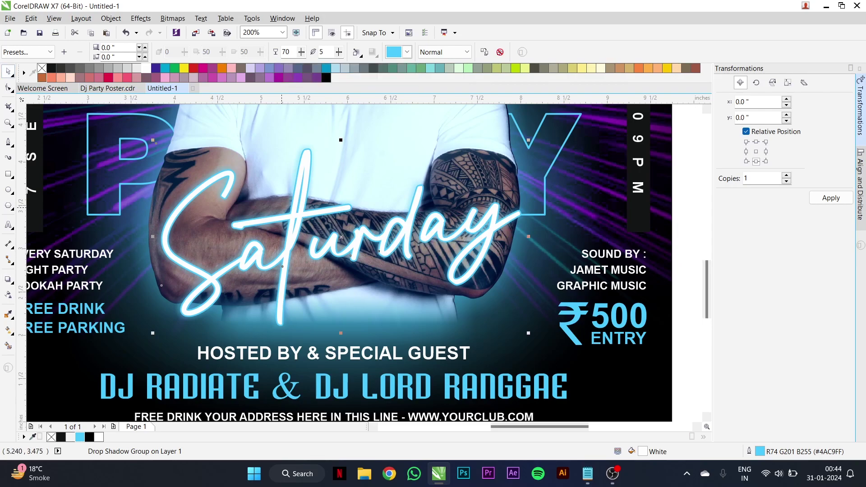
pyautogui.scroll(-2, 410, 207)
pyautogui.scroll(-1, 408, 207)
pyautogui.scroll(1, 253, 270)
pyautogui.press('z')
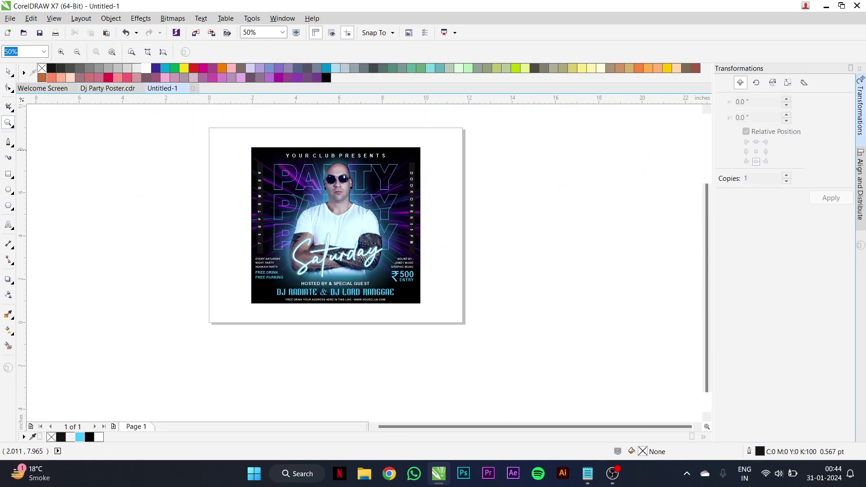
pyautogui.moveTo(245, 142); pyautogui.dragTo(426, 312)
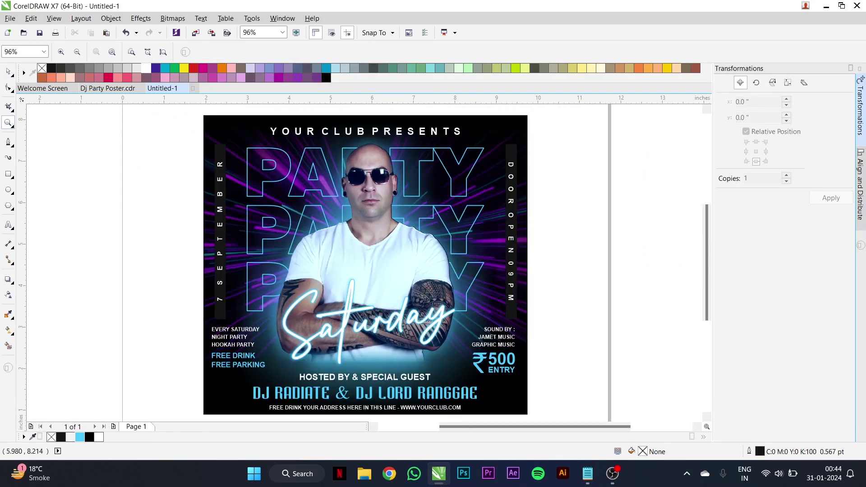